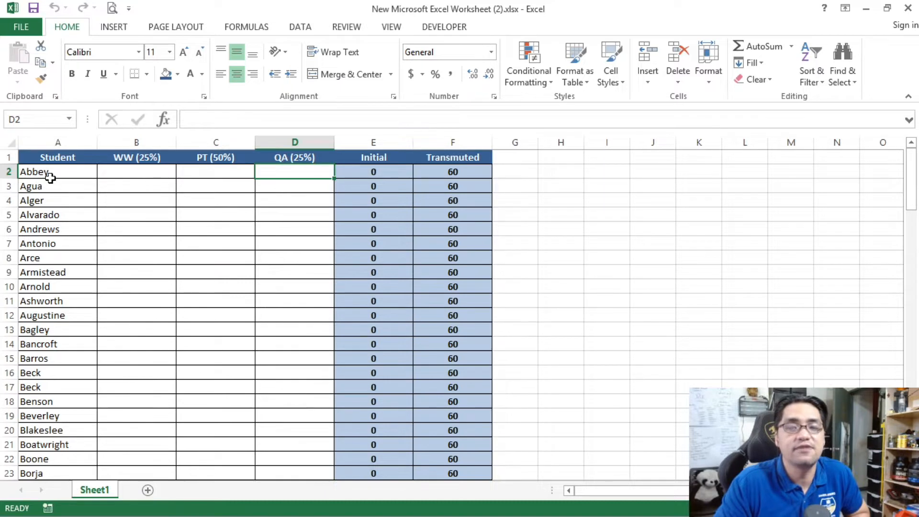
Step: Enlarge the sheet view and look over the WW, PT and QA score cells of the first student
key(Left)
key(Left)
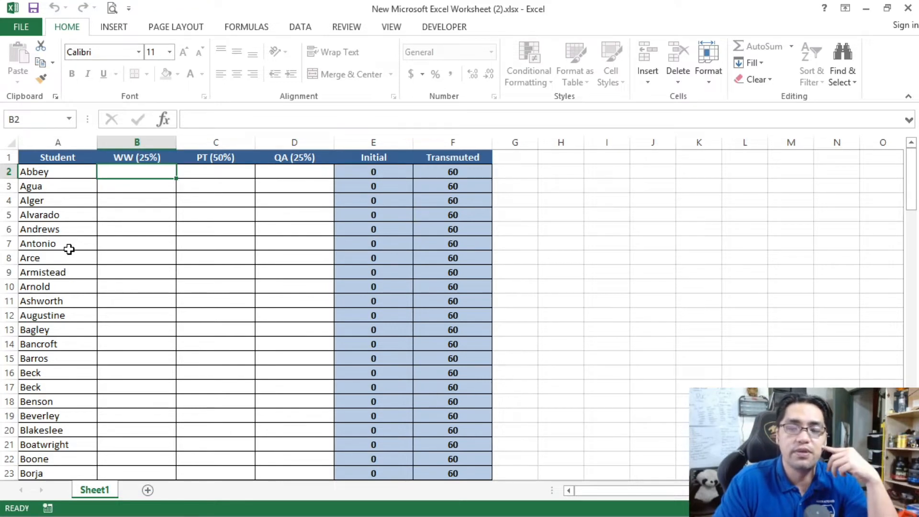
click(119, 212)
ctrl+scroll(118, 211, up, 3)
scroll(119, 210, up, 2)
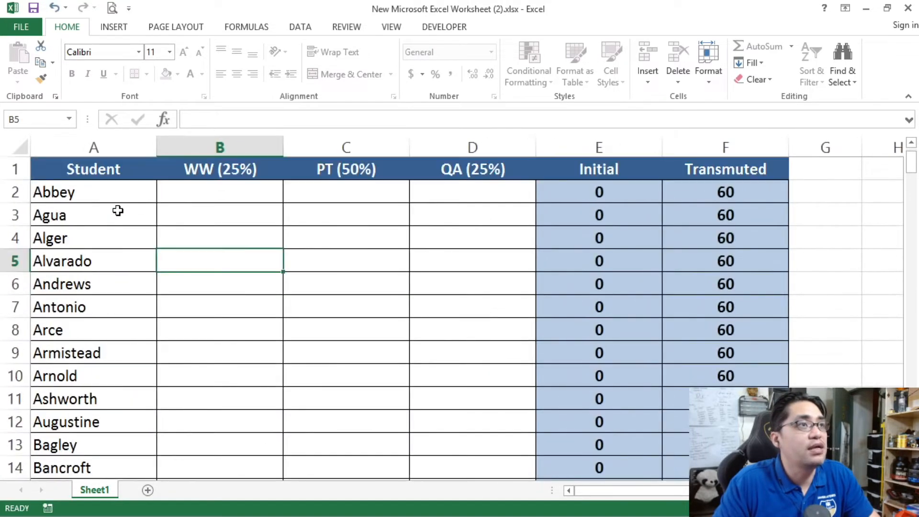
click(196, 190)
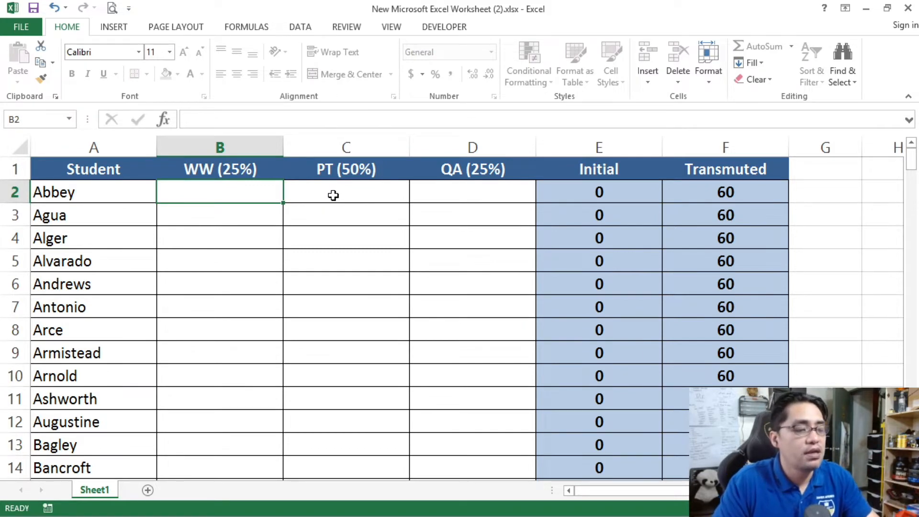
click(354, 196)
click(425, 196)
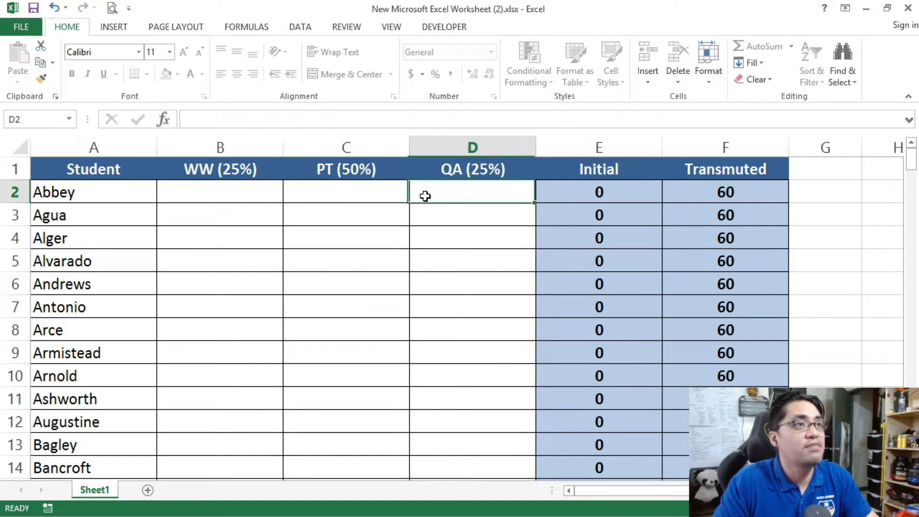
Step: Enter the first student's scores in row 2: 76 for WW, 85 for PT and 74 for QA
click(263, 194)
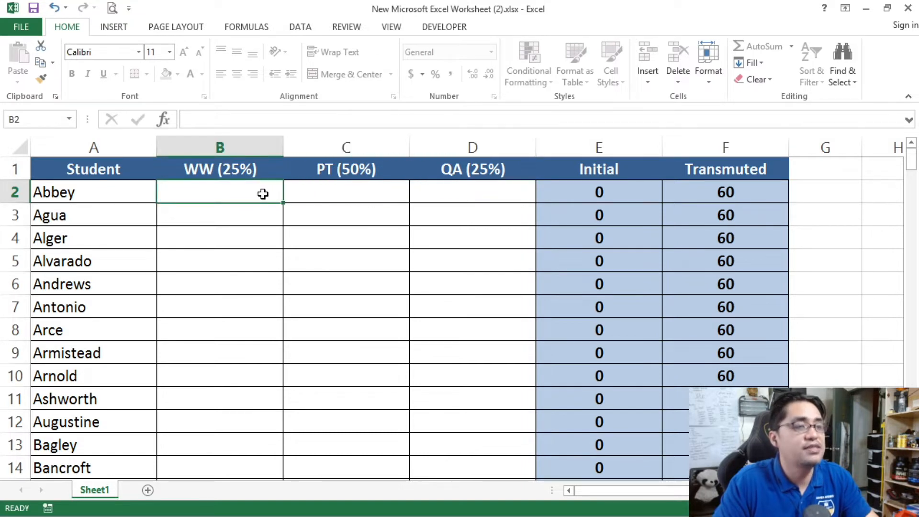
text(76)
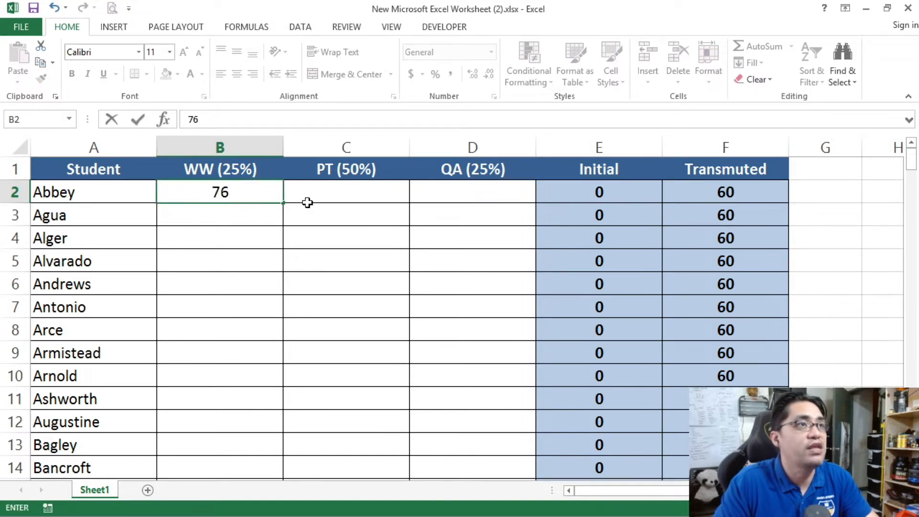
click(325, 191)
text(85)
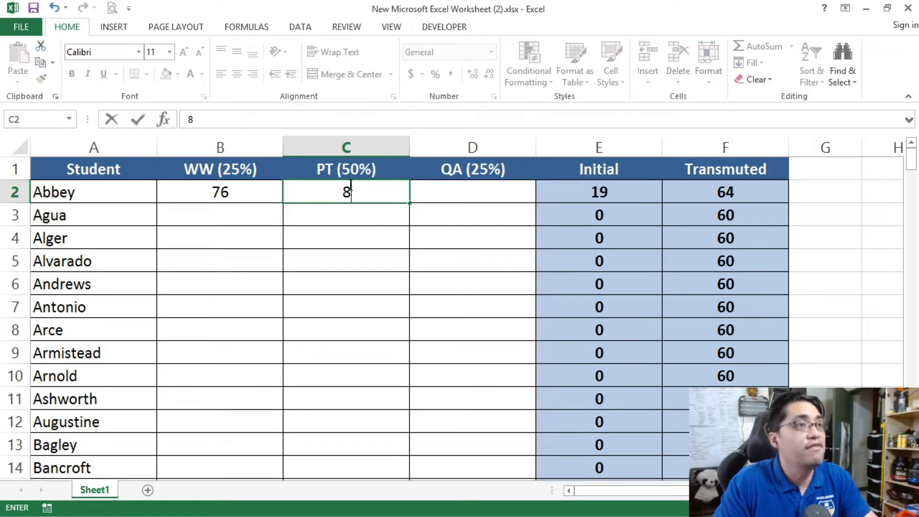
click(447, 194)
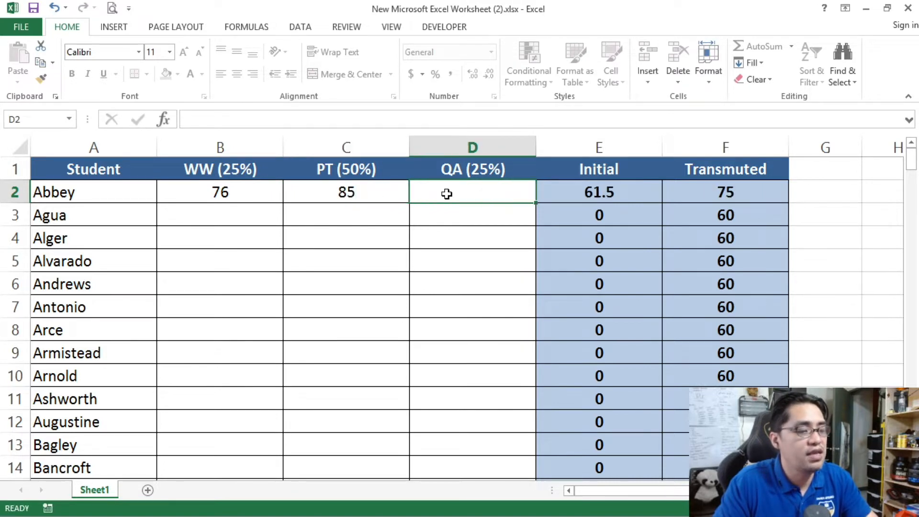
text(74)
click(452, 263)
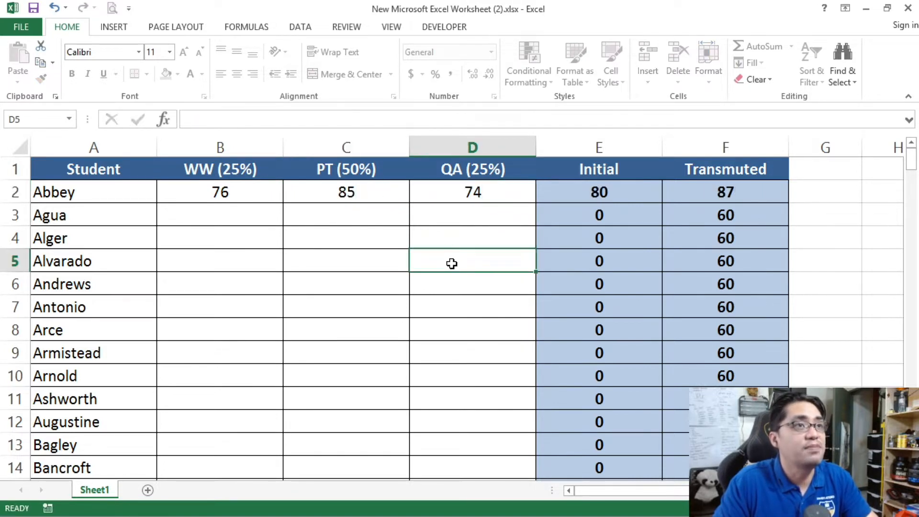
Step: Check the first student's Initial and Transmuted grades in row 2 against the entered scores
click(622, 191)
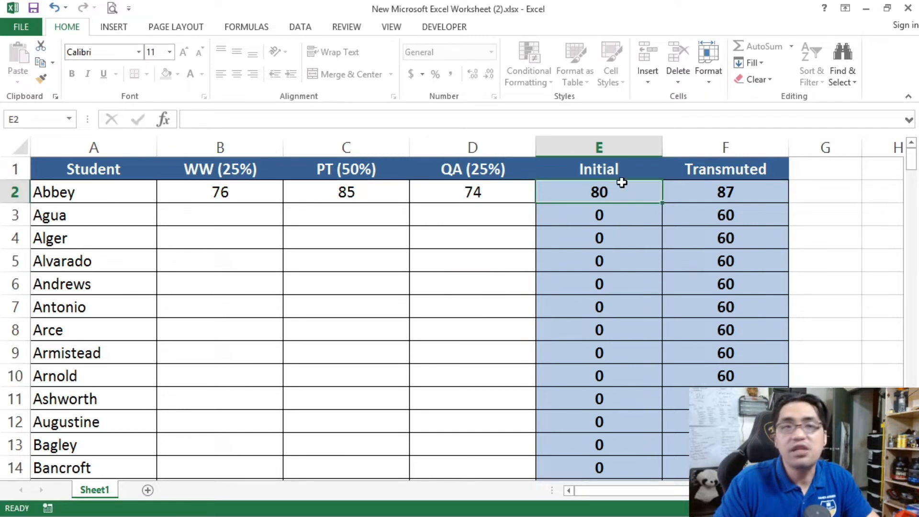
click(694, 195)
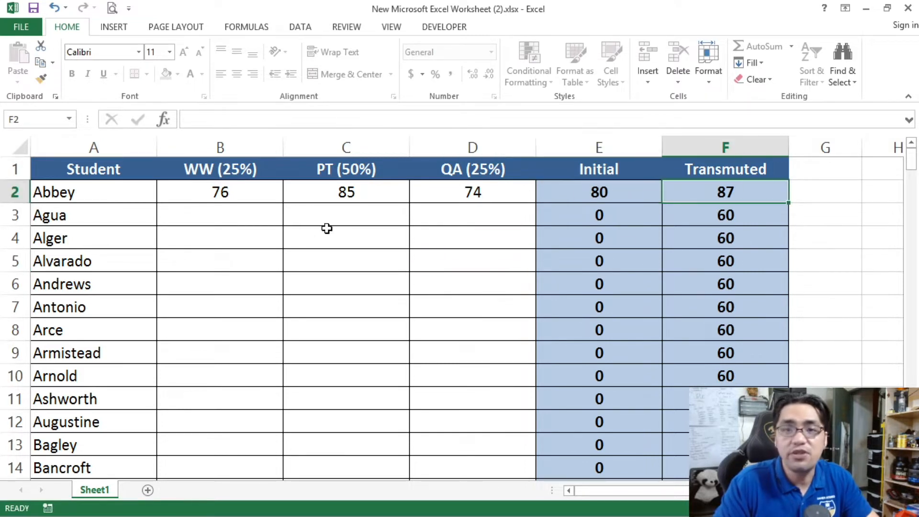
click(297, 240)
click(233, 209)
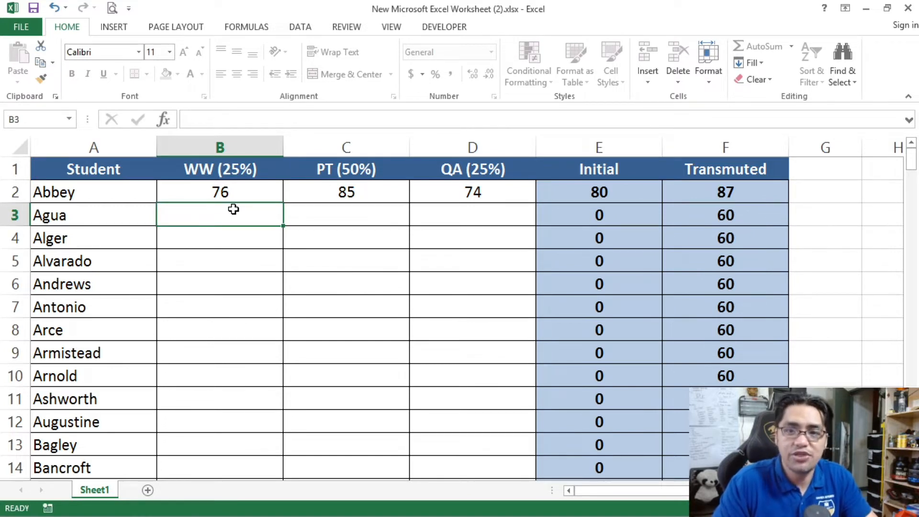
click(125, 194)
click(197, 189)
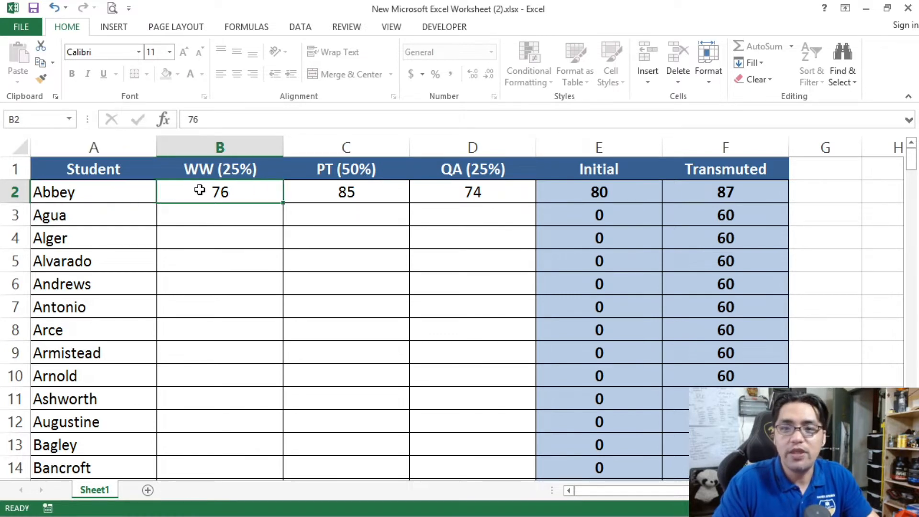
Step: Cut the three scores in B2:D2 and paste them into row 5, starting at B5
drag(220, 189, 451, 190)
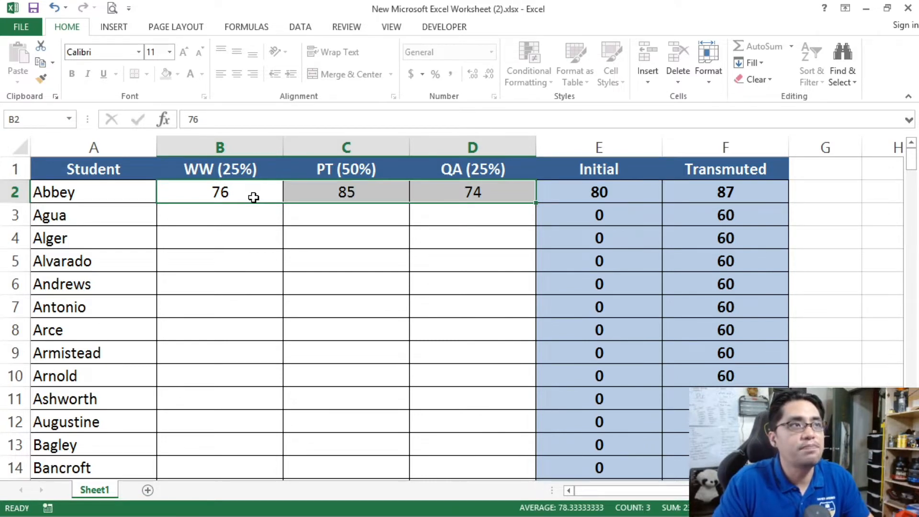
key(ctrl+c)
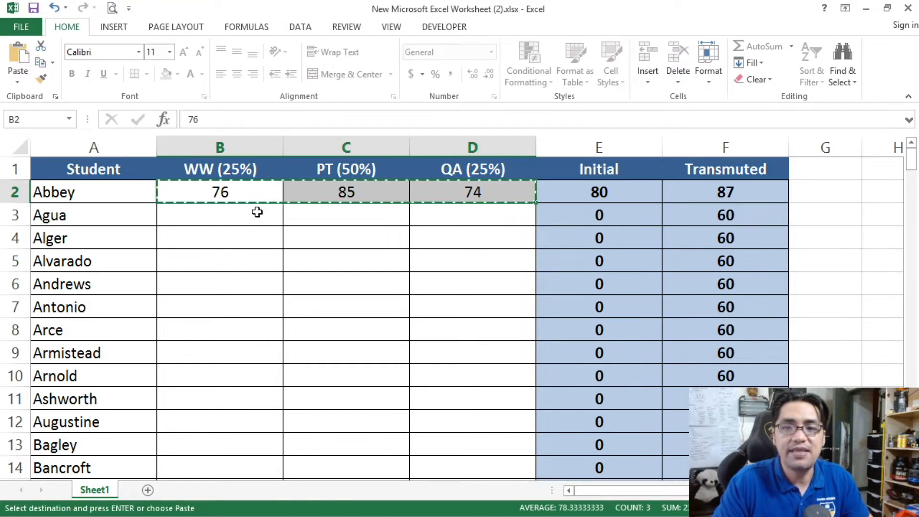
drag(215, 193, 470, 192)
click(239, 285)
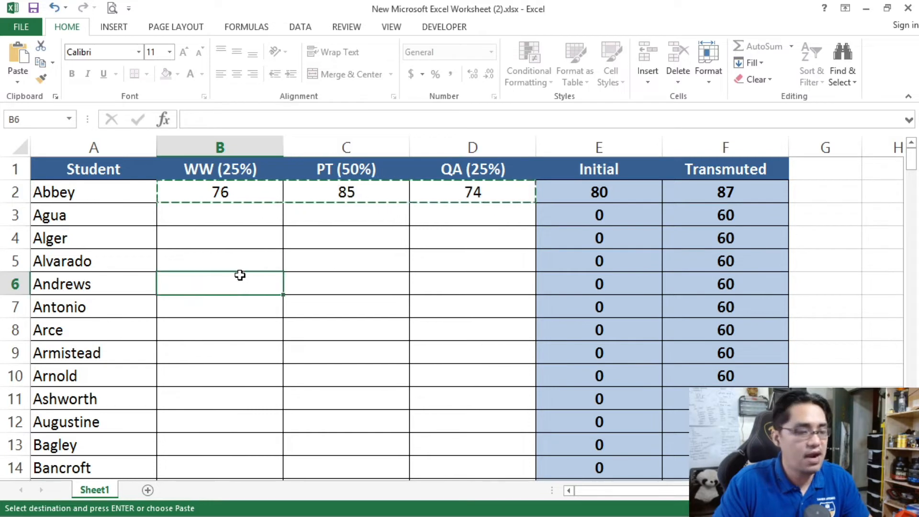
click(218, 251)
key(ctrl+v)
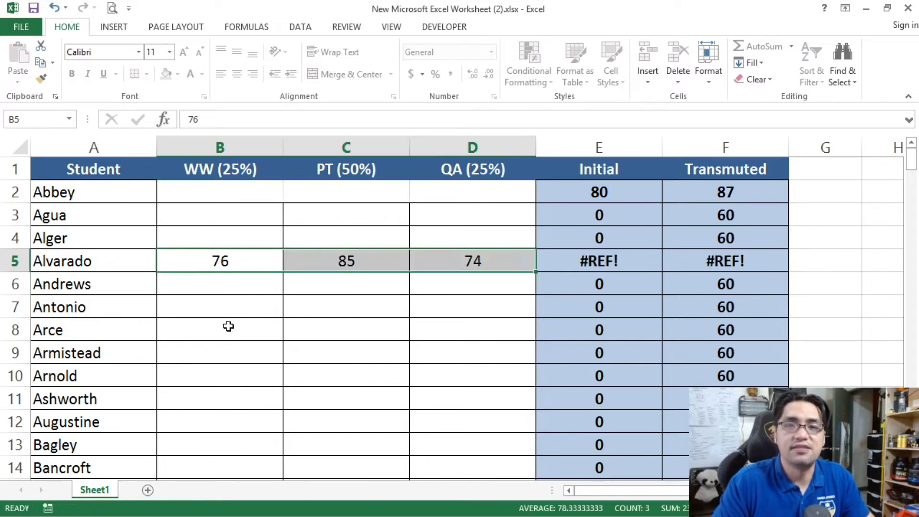
Step: Examine the moved scores in row 5 and compare the Initial and Transmuted cells of rows 2 and 5
click(219, 255)
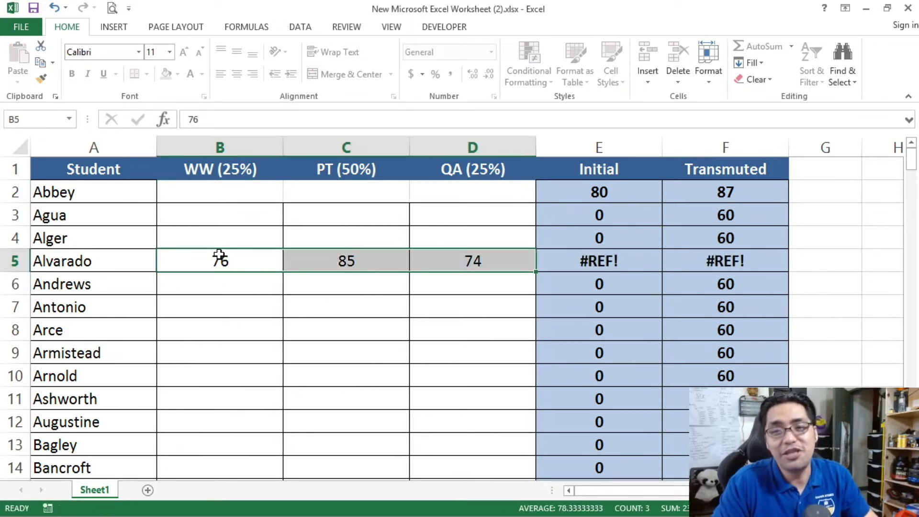
click(219, 255)
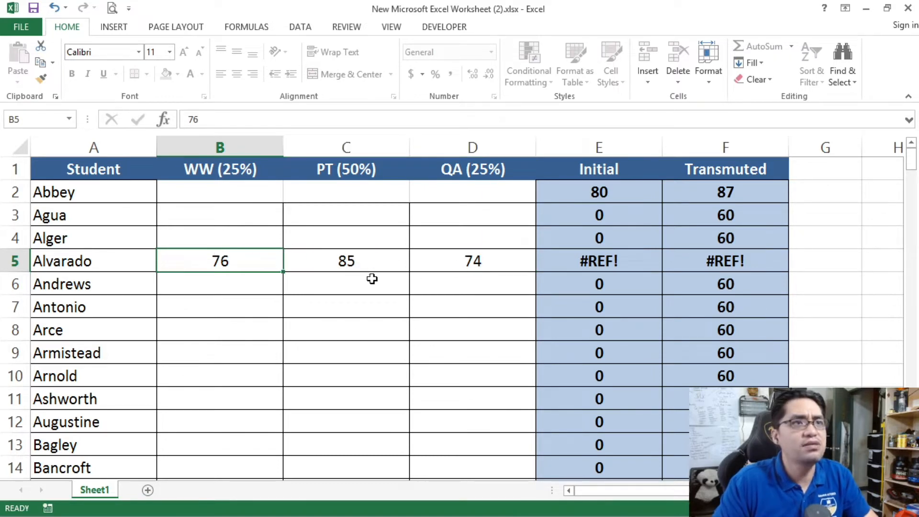
click(588, 265)
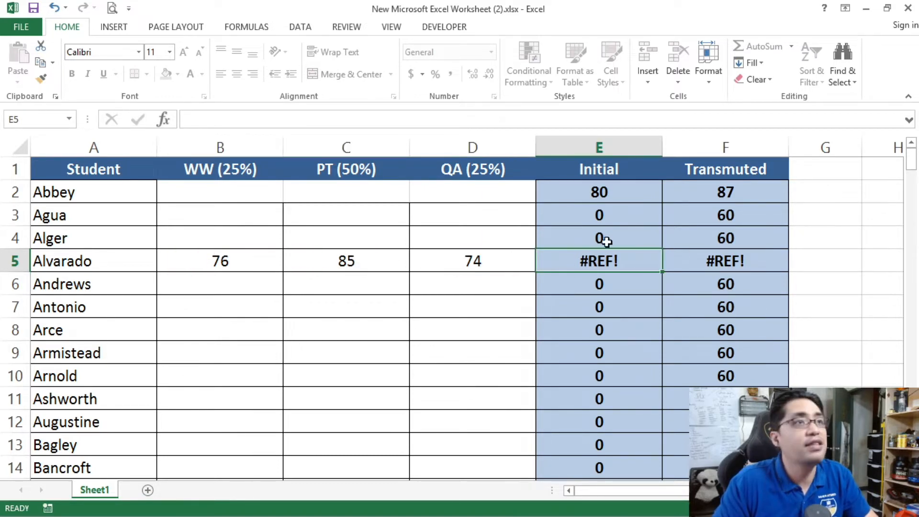
click(683, 255)
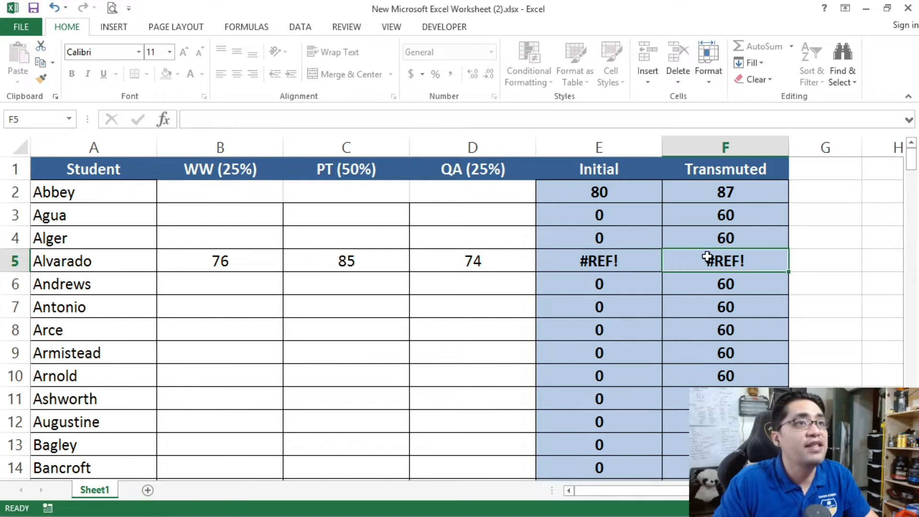
click(601, 266)
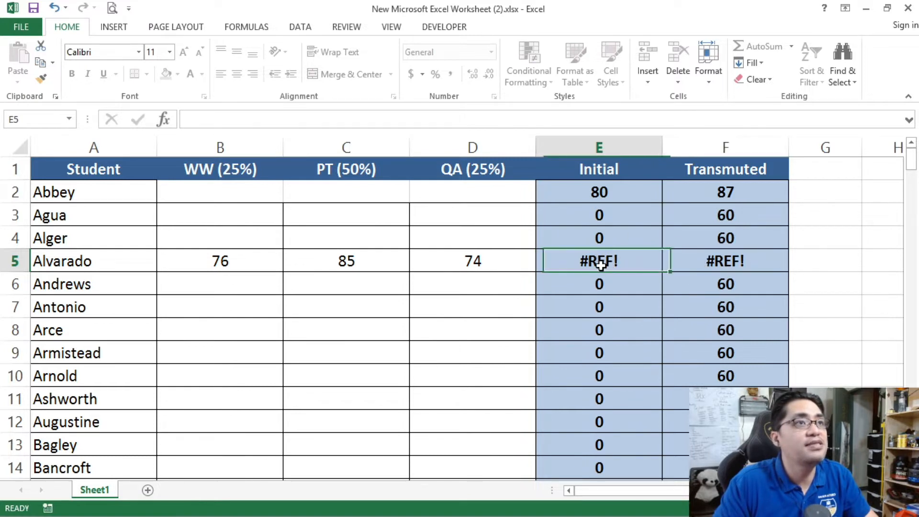
click(601, 193)
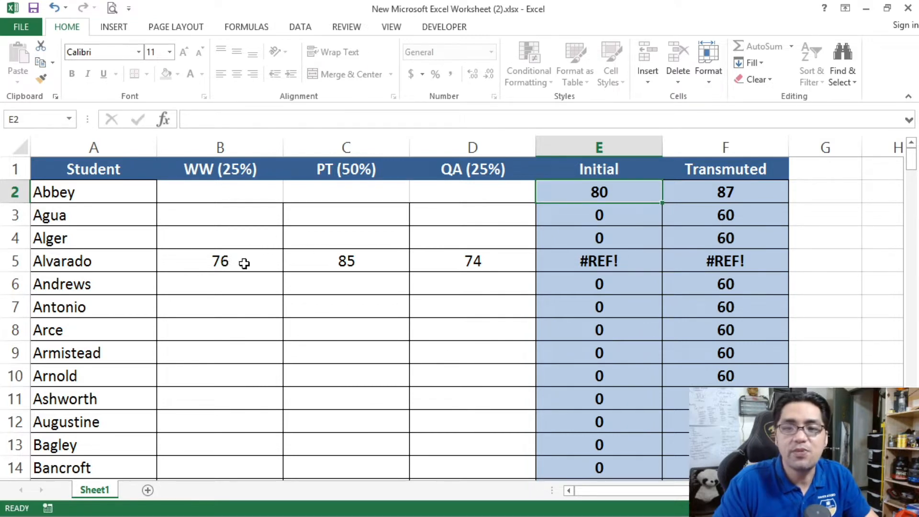
click(225, 261)
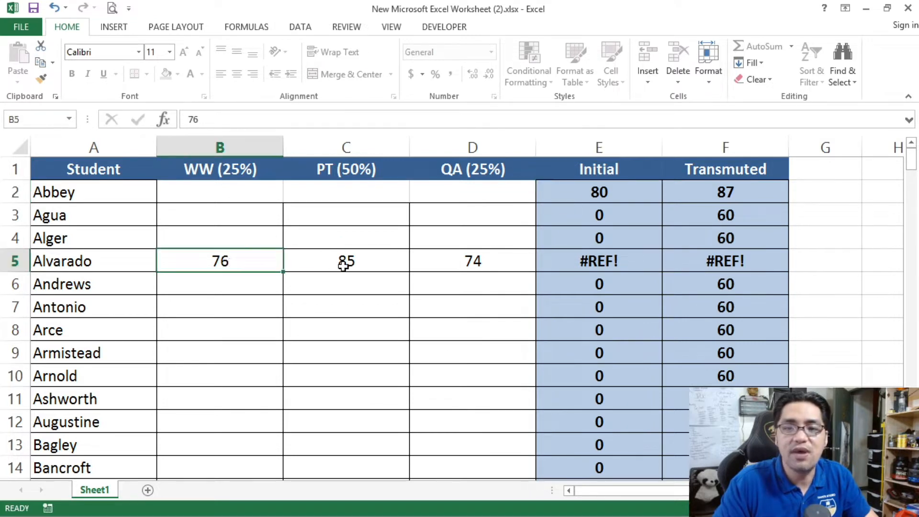
click(381, 267)
click(498, 269)
click(604, 189)
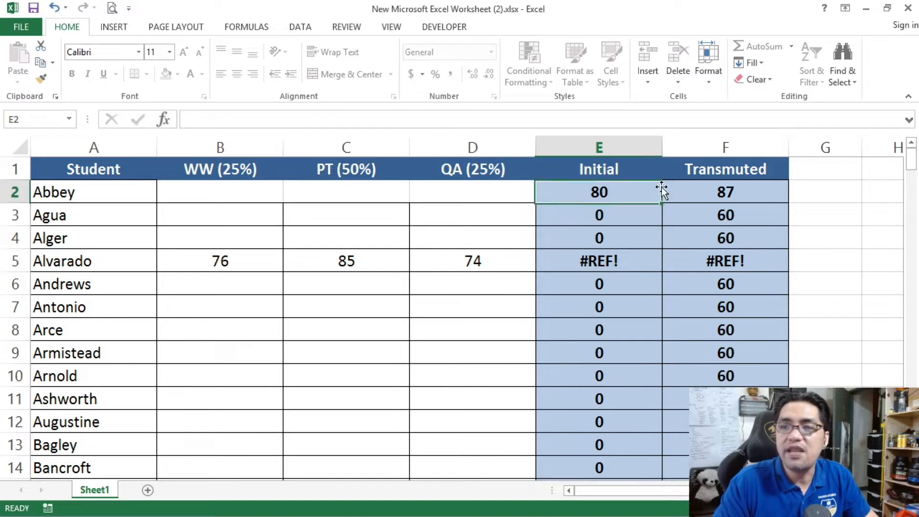
drag(744, 191, 587, 182)
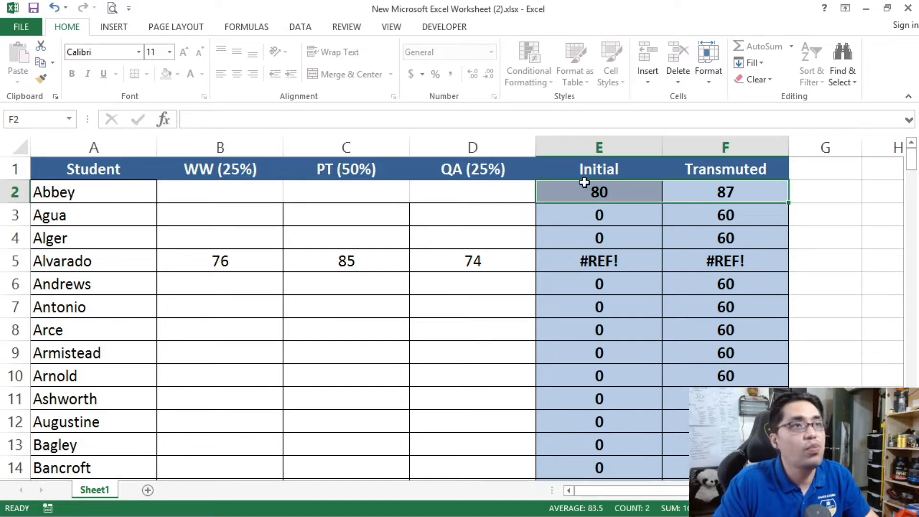
click(620, 258)
click(713, 254)
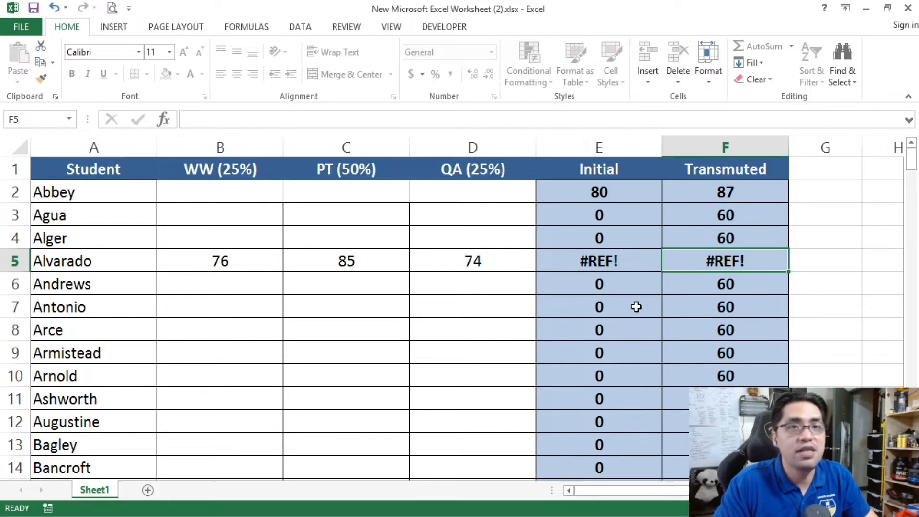
Step: Recheck the emptied cells in row 2 and undo the move of the scores to row 5
key(alt+Tab)
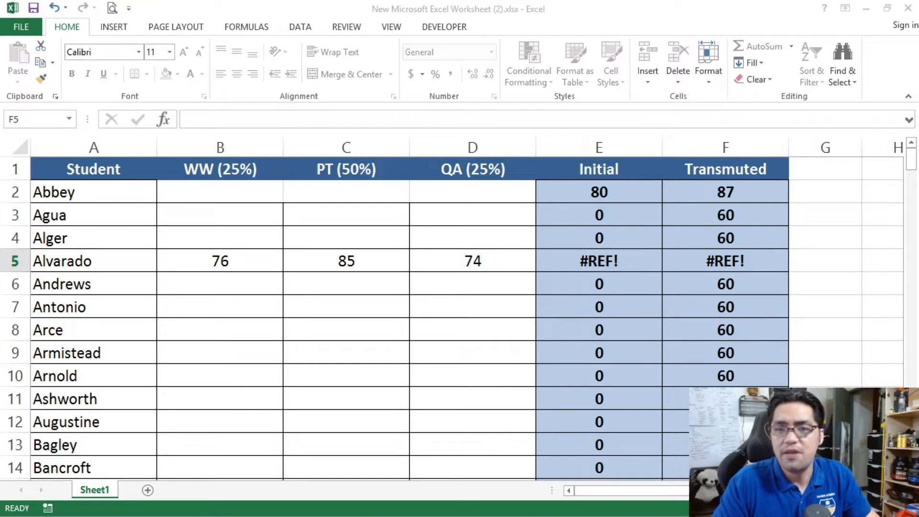
key(alt+Tab)
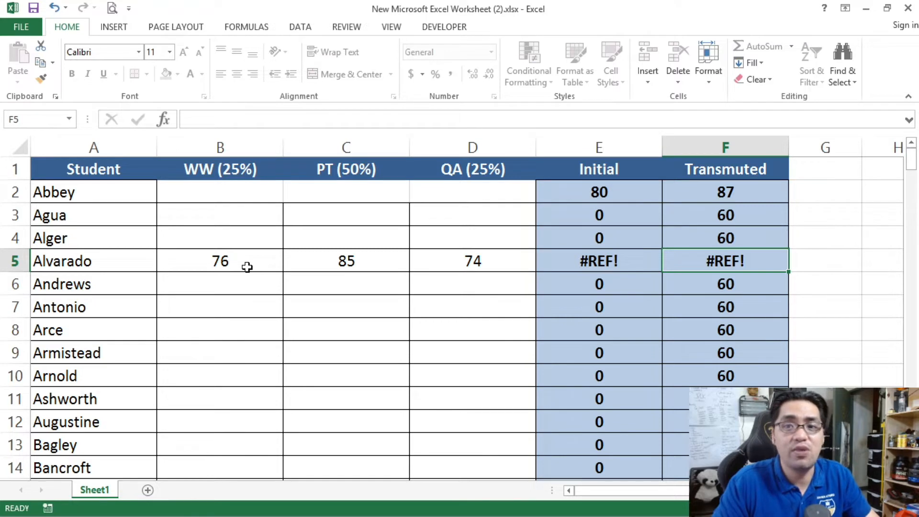
click(598, 191)
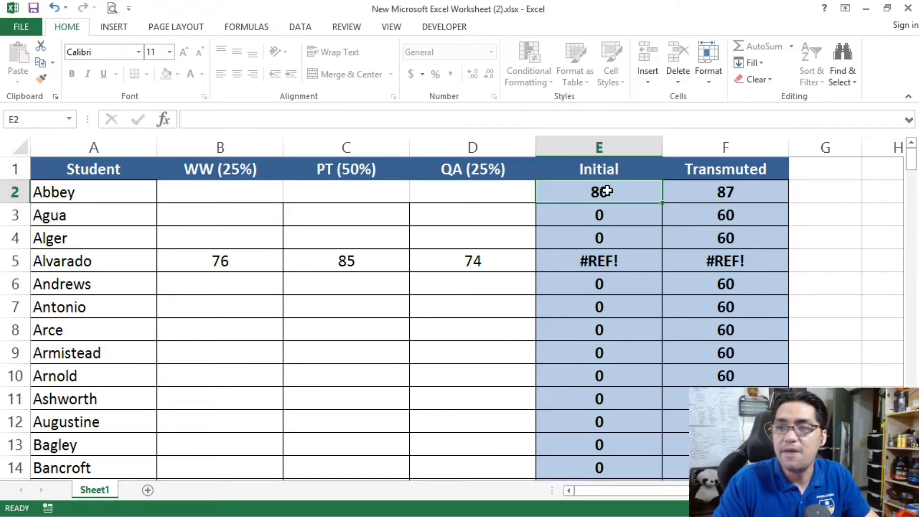
drag(689, 188, 624, 197)
drag(513, 195, 277, 195)
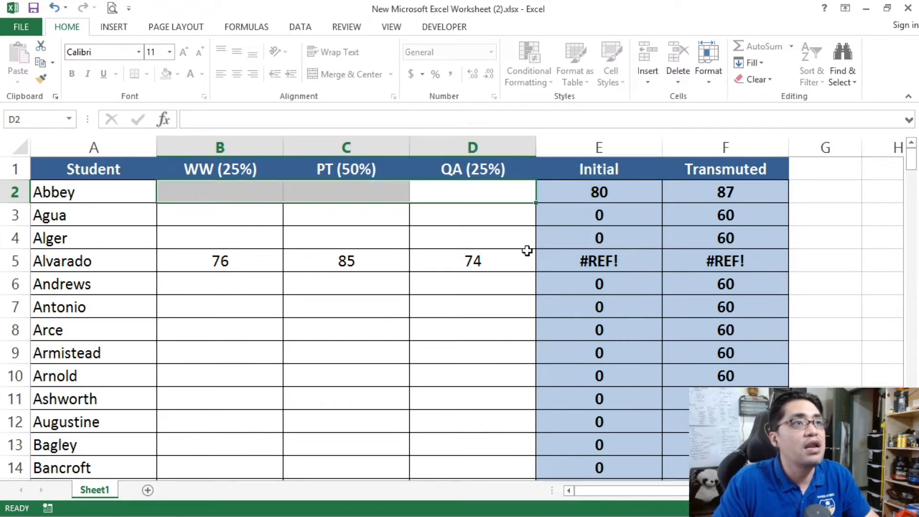
drag(508, 262, 225, 269)
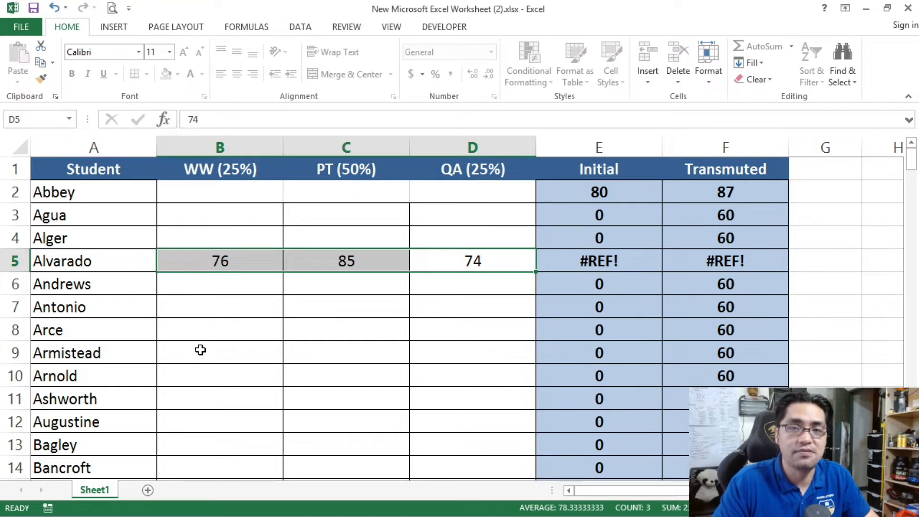
key(ctrl+z)
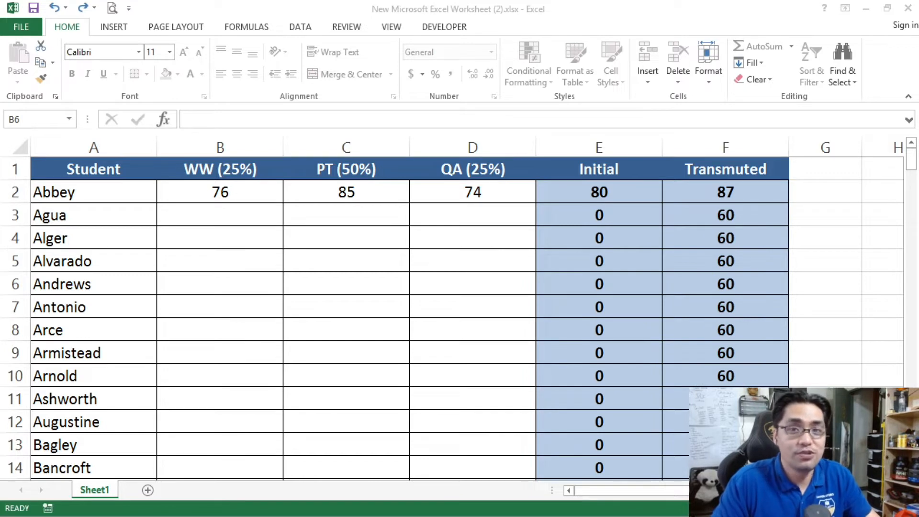
Step: Copy the three scores in B2:D2 and paste them into row 5, starting at B5
click(235, 197)
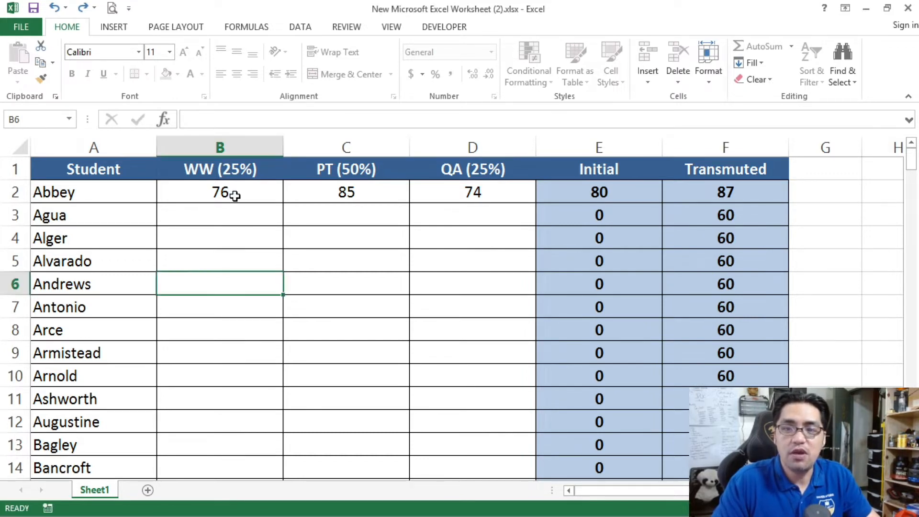
drag(211, 198, 462, 200)
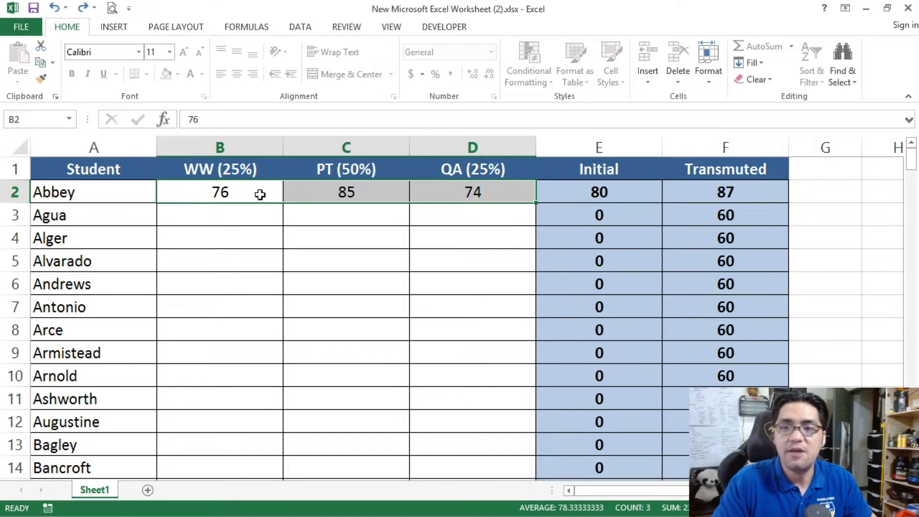
key(ctrl+c)
click(246, 265)
key(ctrl+v)
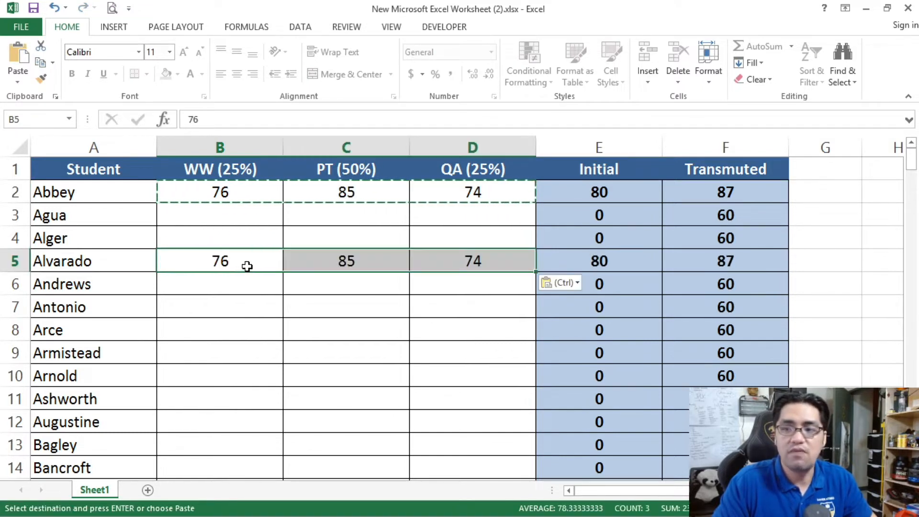
Step: Clear the contents of the original score cells B2:D2 and undo the clearing
drag(219, 189, 442, 185)
right_click(443, 186)
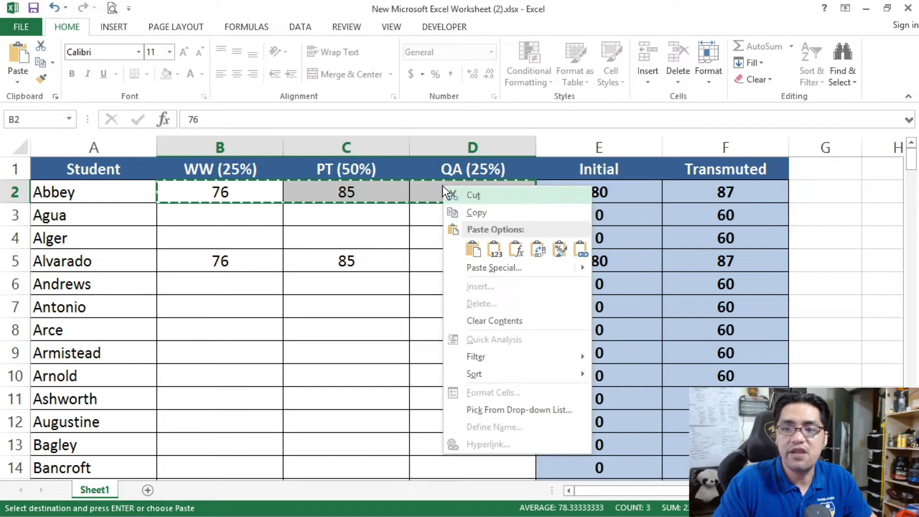
click(508, 321)
key(ctrl+z)
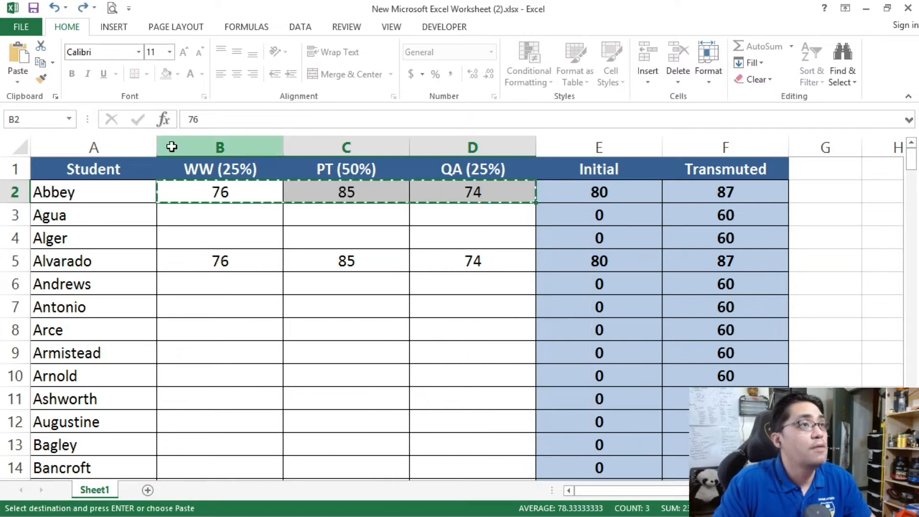
Step: Delete the original scores from B2:D2, keeping the copied scores in row 5
click(169, 146)
drag(210, 191, 422, 198)
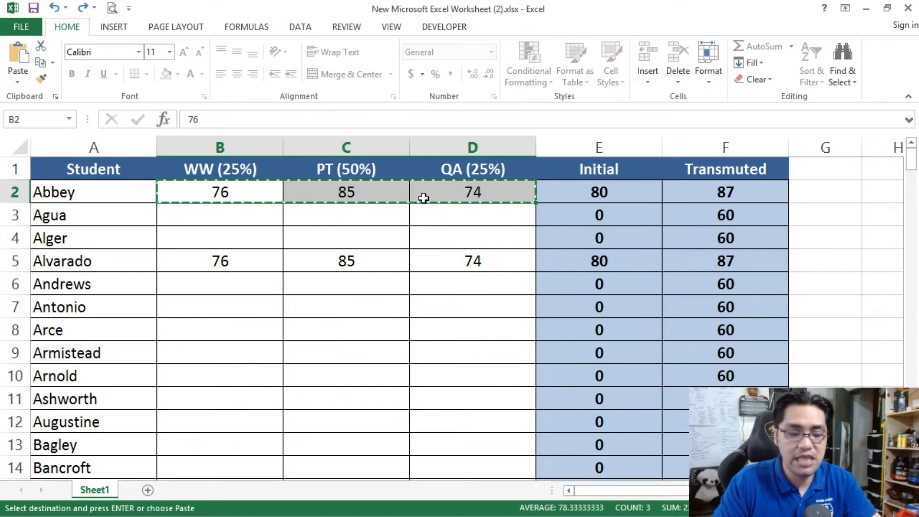
key(Delete)
click(395, 231)
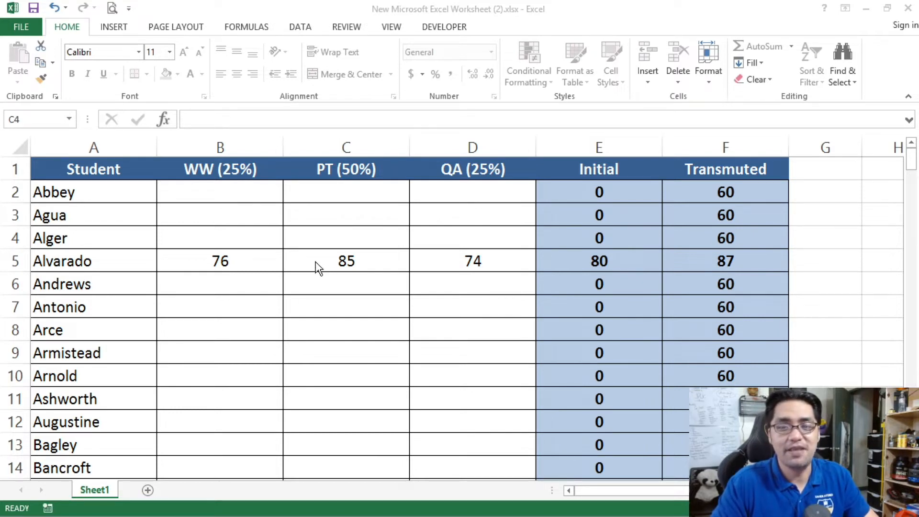
click(315, 262)
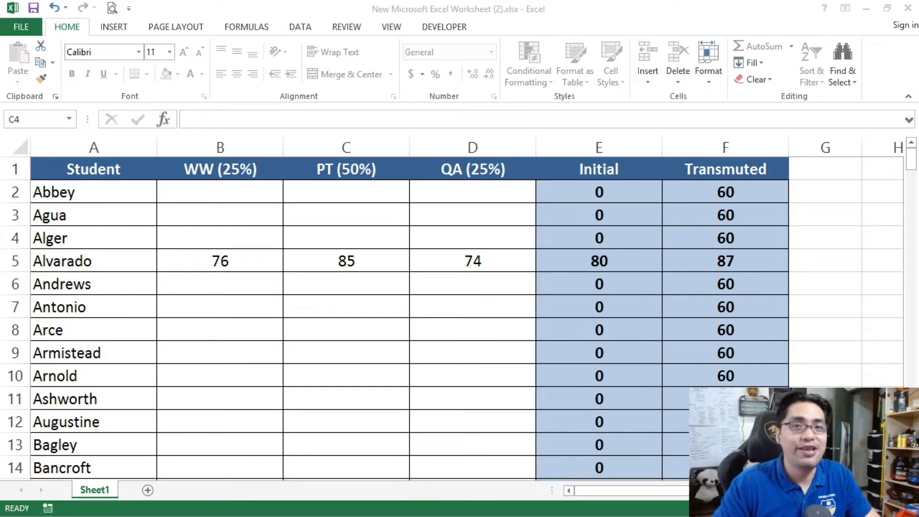
click(291, 231)
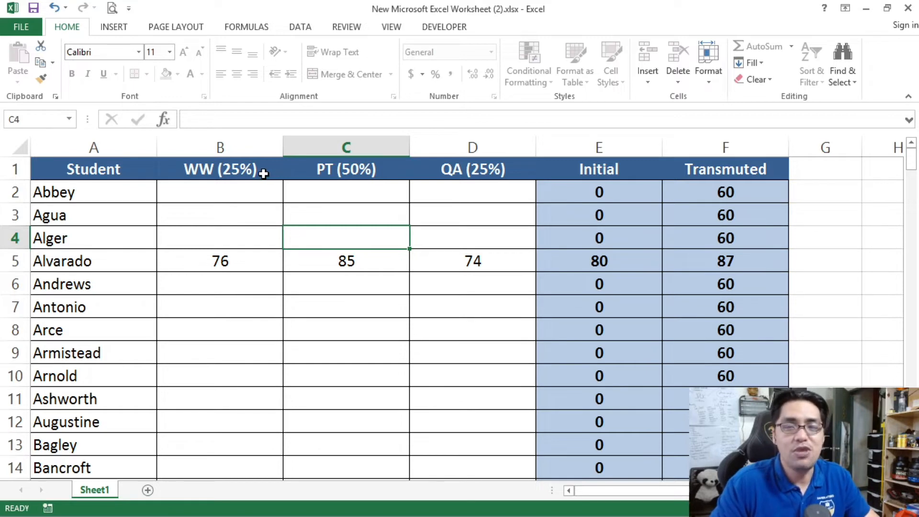
scroll(76, 310, down, 4)
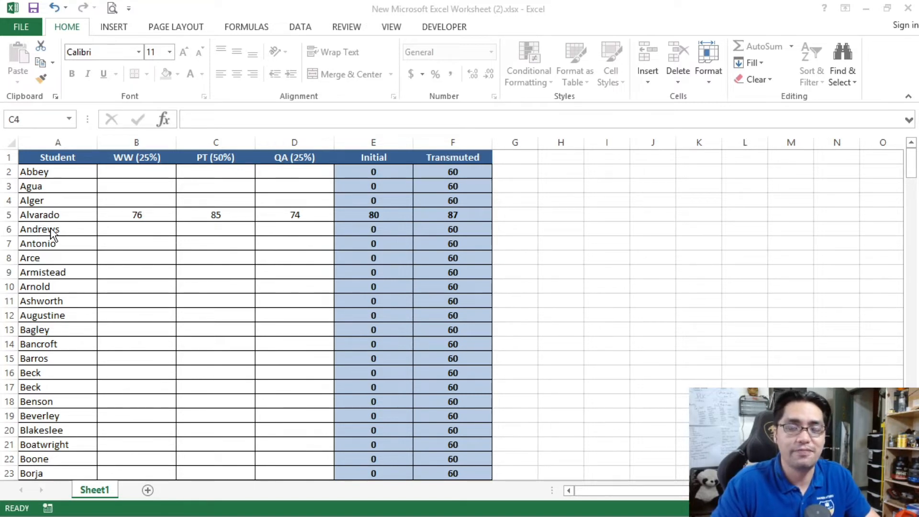
click(154, 239)
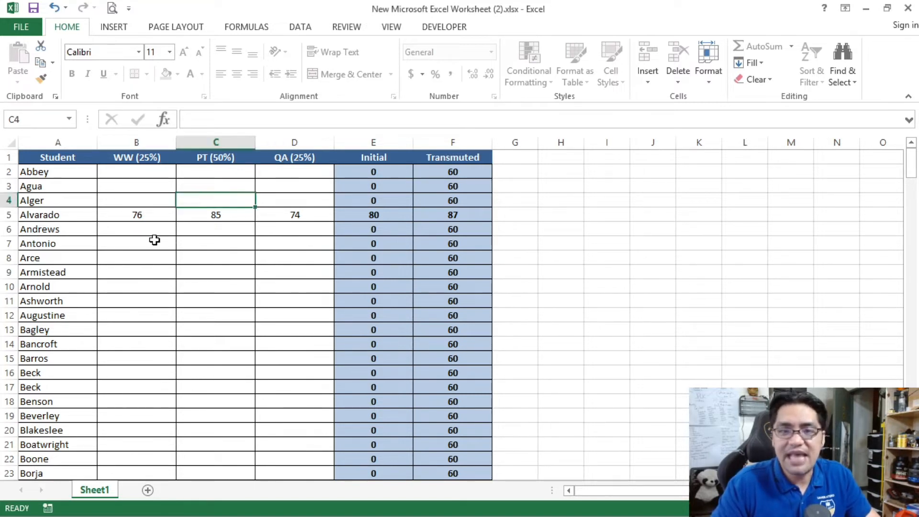
Step: Try to edit locked cells on the sheet: headers A1 and D1, blank cell I8 and Transmuted cell F4
click(67, 157)
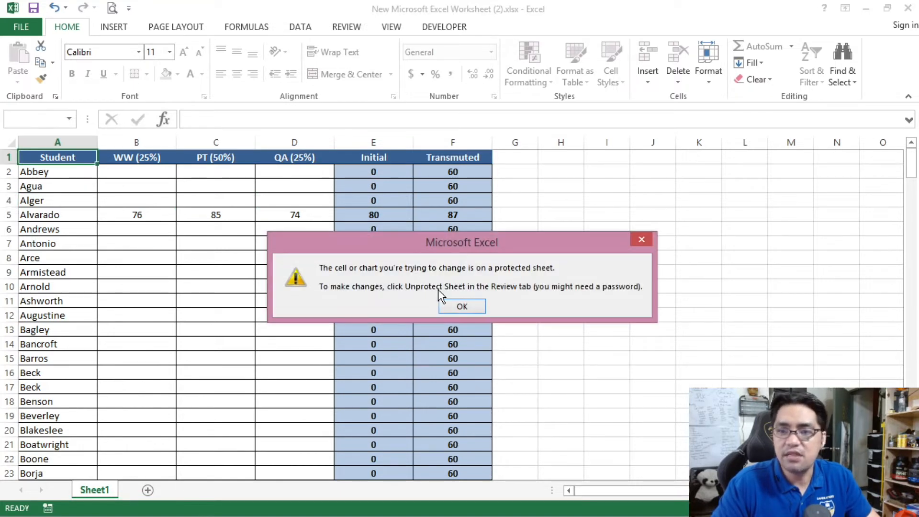
click(461, 303)
click(277, 152)
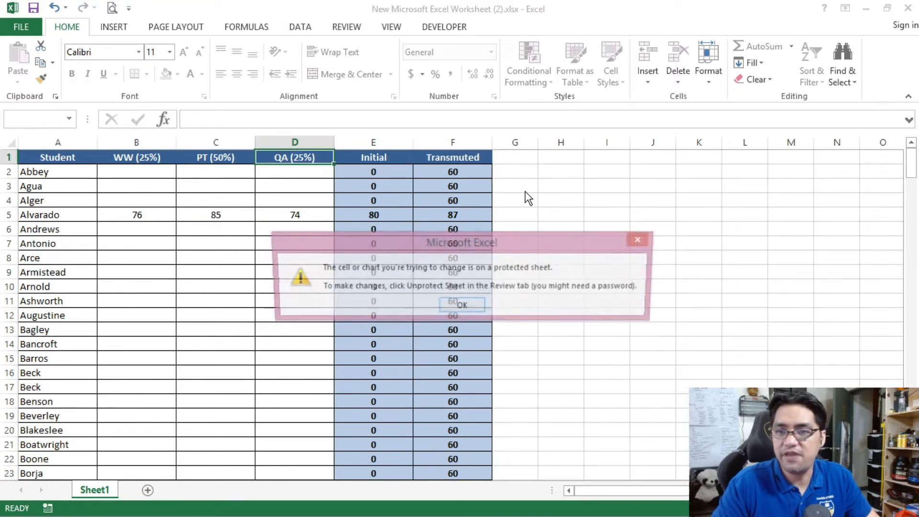
click(462, 305)
double_click(607, 258)
click(471, 305)
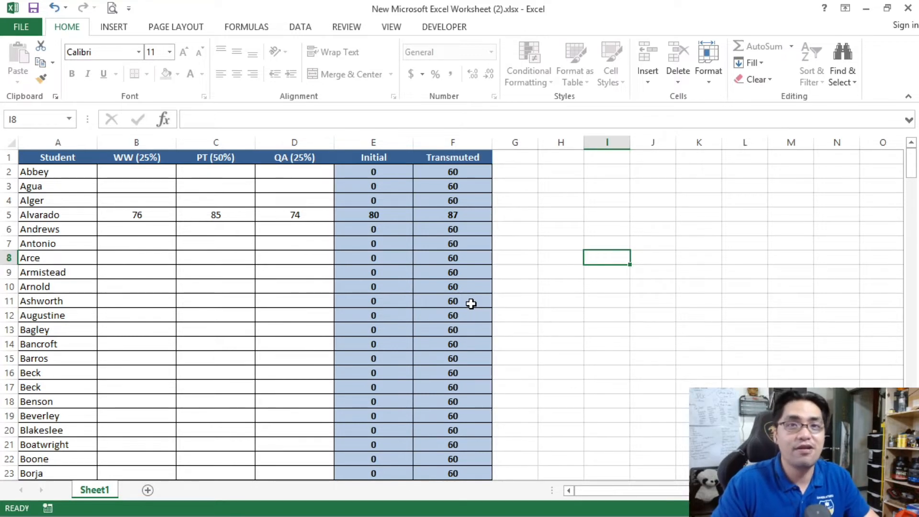
double_click(459, 200)
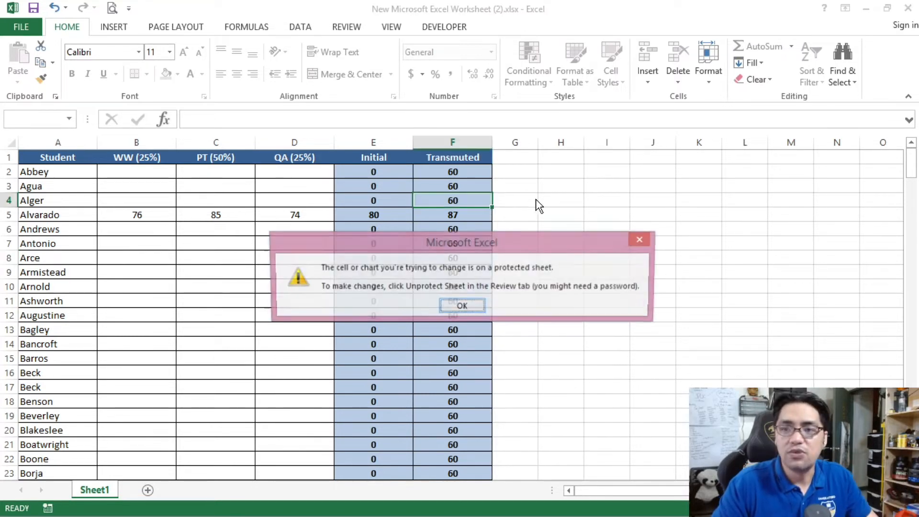
key(Return)
click(555, 199)
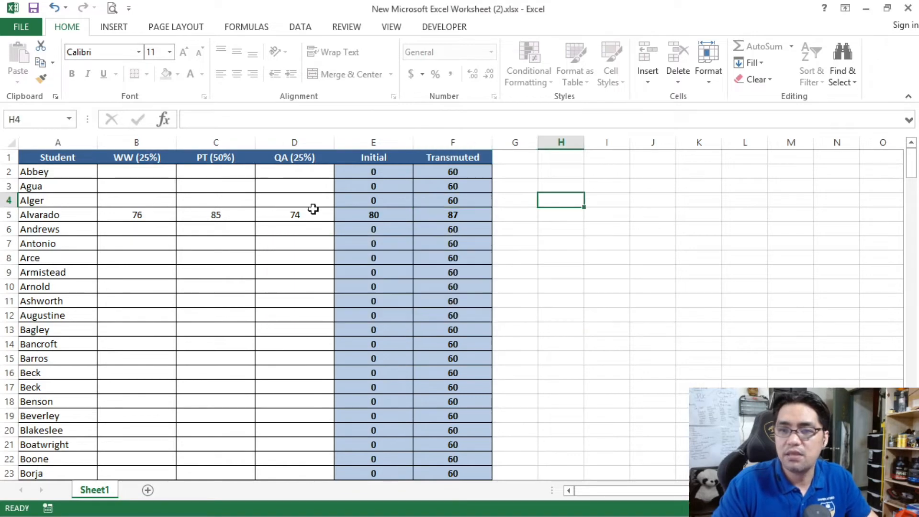
Step: Select the student name and score cells from A2 to D201 to check the range open for entry
drag(68, 170, 287, 297)
scroll(288, 303, down, 14)
scroll(289, 302, down, 20)
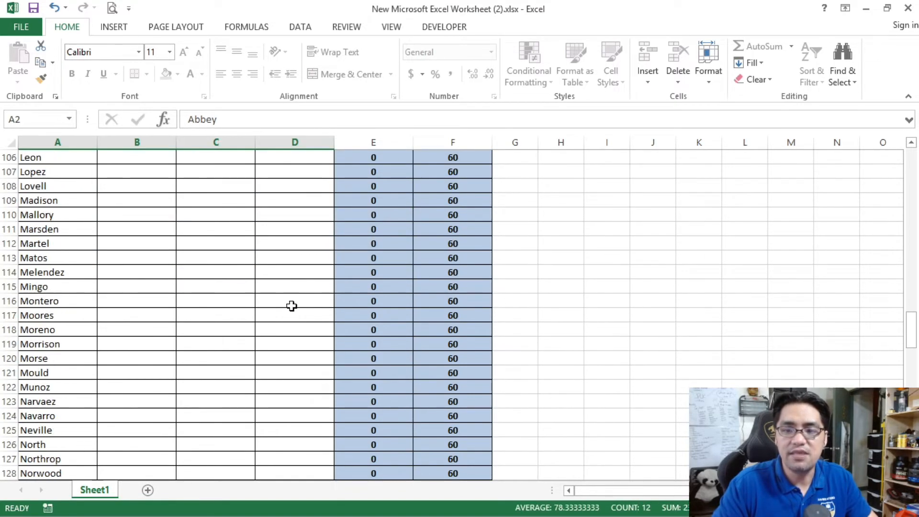
scroll(292, 306, down, 14)
scroll(293, 243, up, 4)
shift+click(294, 318)
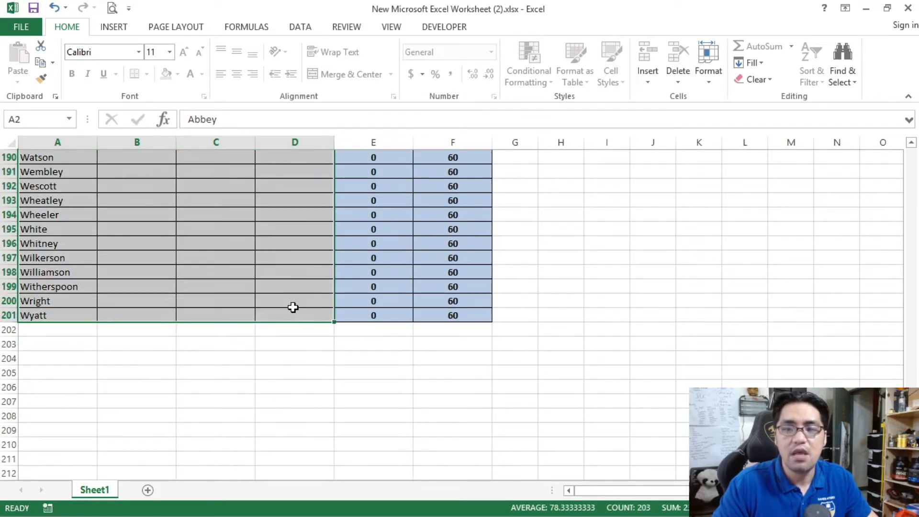
Step: Try out data entry in score cells near the end of the list, using test values such as 13, 123, 12 and 1231
click(292, 303)
text(sad)
key(Escape)
click(229, 240)
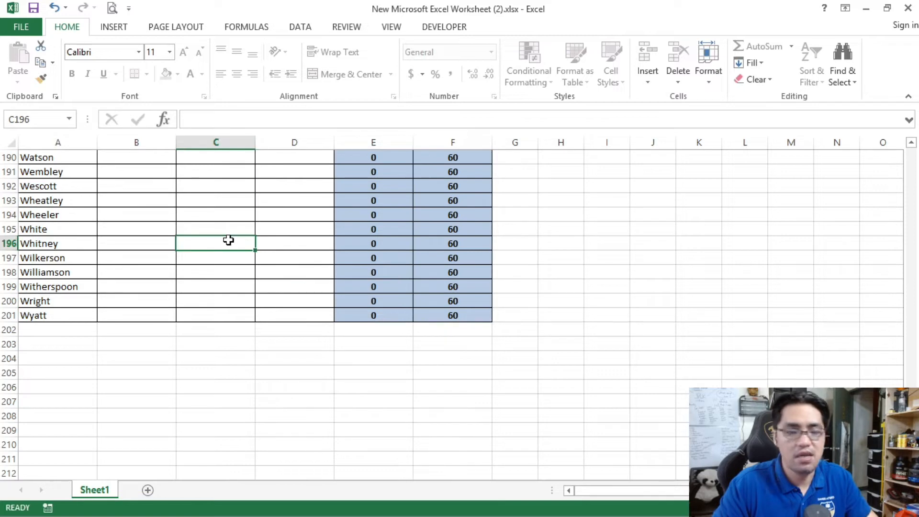
text(13)
click(275, 224)
text(123)
click(136, 214)
text(1)
click(221, 187)
text(12)
click(304, 185)
text(123)
click(137, 171)
text(1231)
click(230, 216)
Step: Return to cell A1 and unprotect the sheet
scroll(257, 259, up, 20)
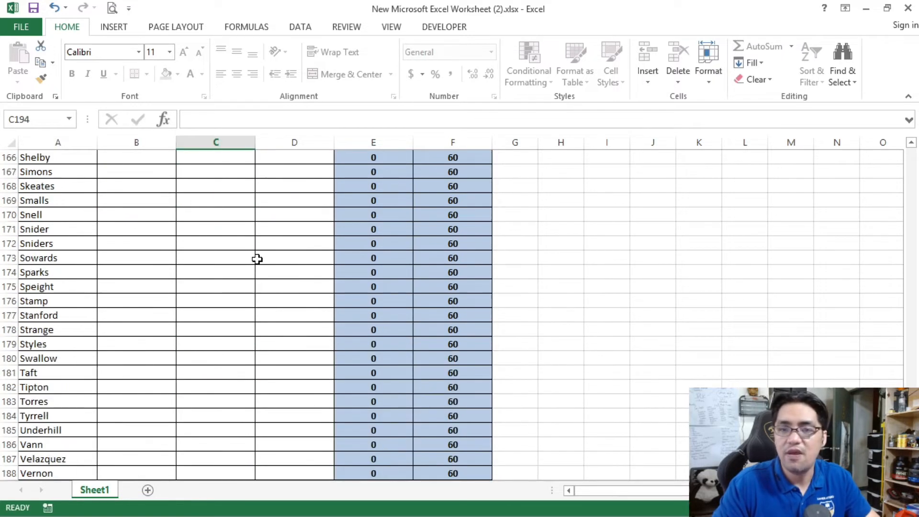
scroll(257, 259, up, 20)
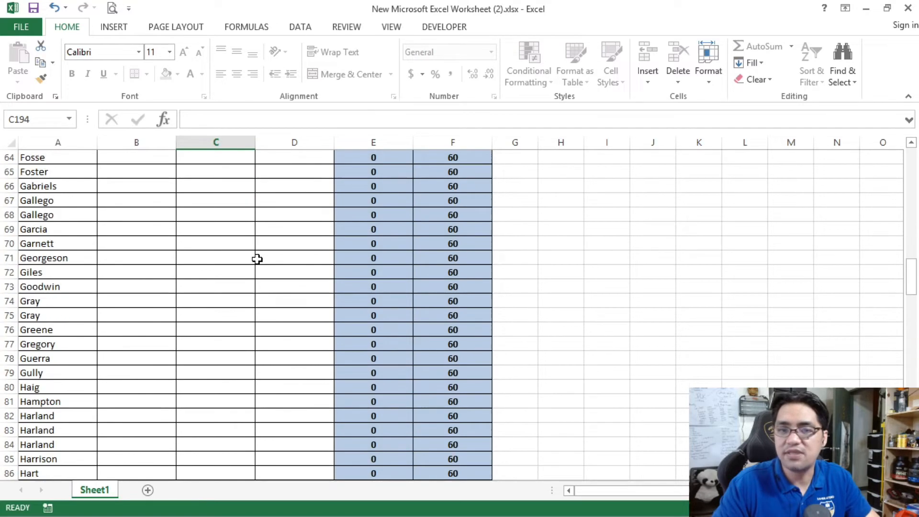
scroll(257, 259, up, 1)
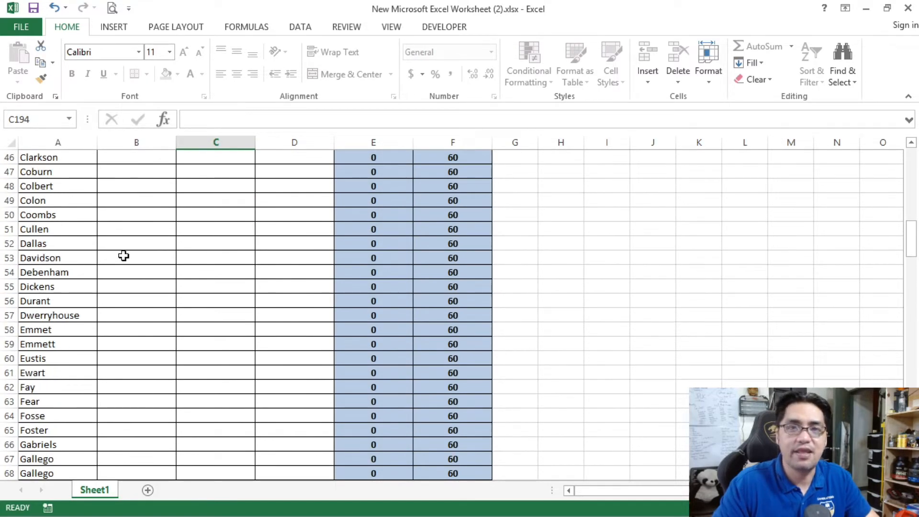
key(ctrl+Home)
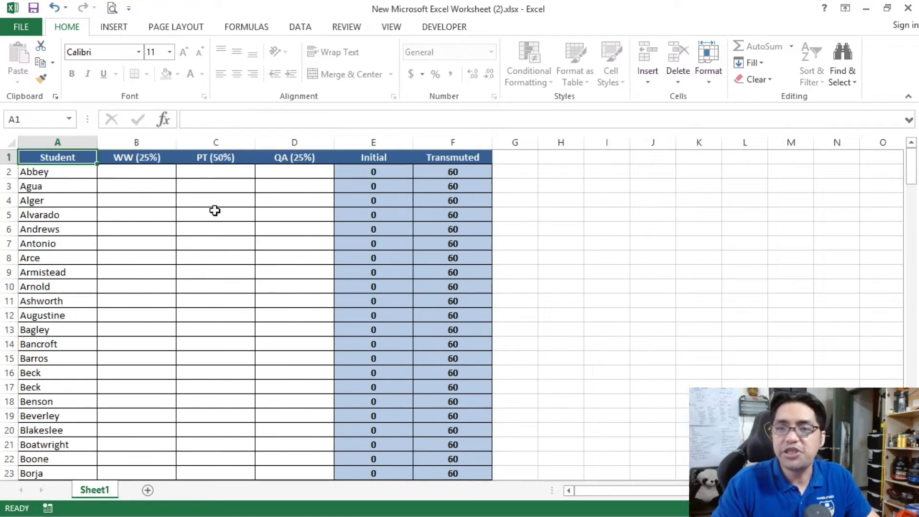
click(348, 26)
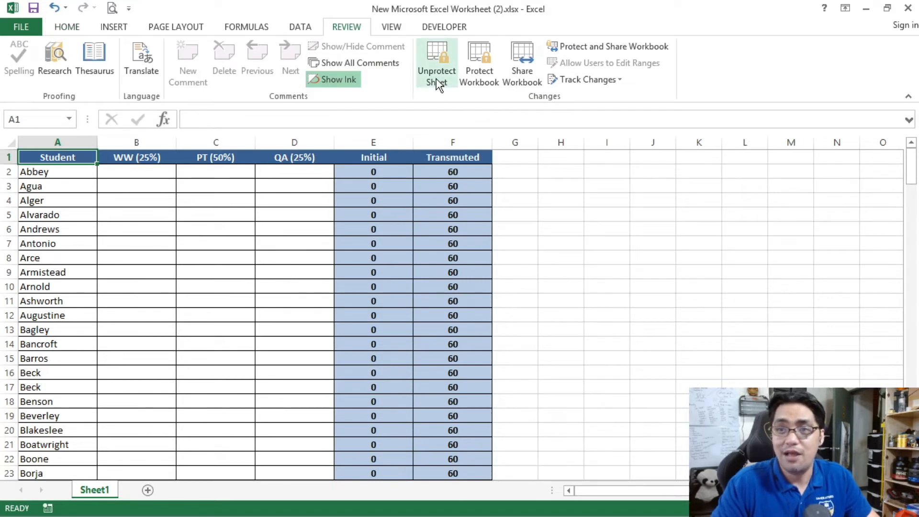
click(435, 63)
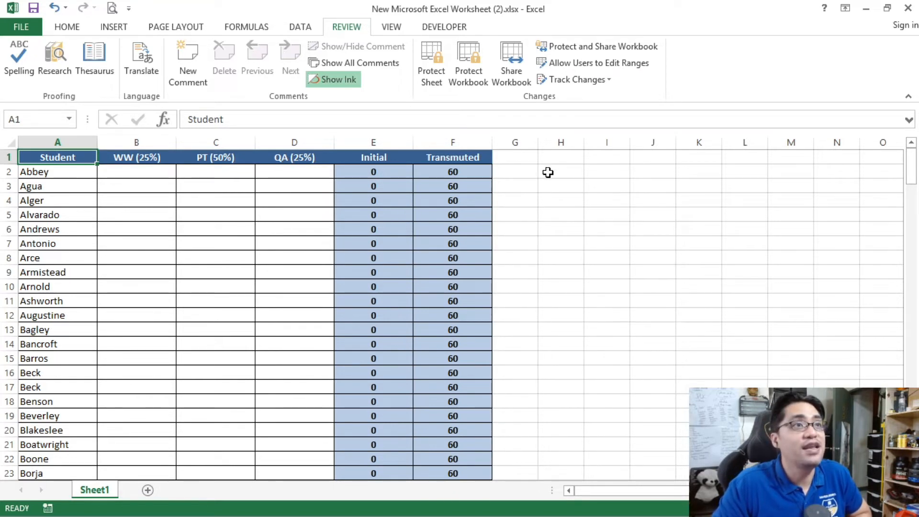
Step: Select the whole grade table from A1 to F201 to check the range it covers
click(551, 156)
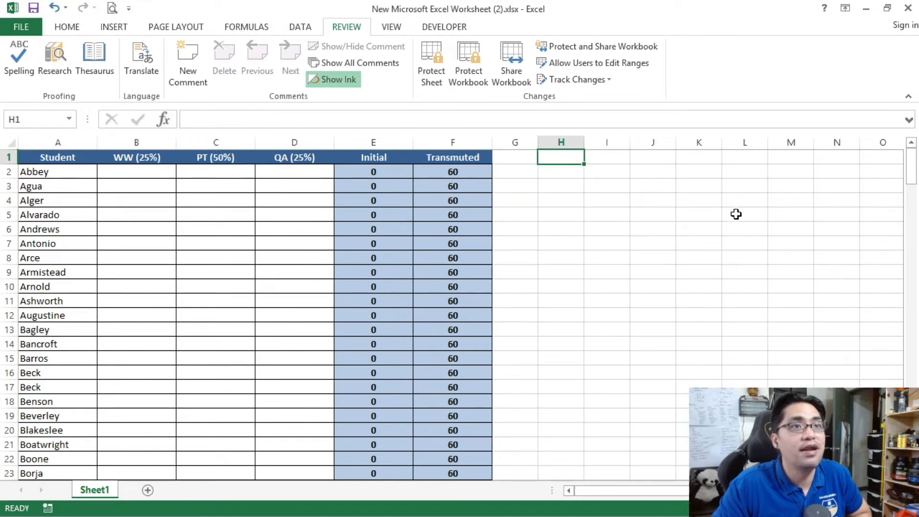
click(69, 157)
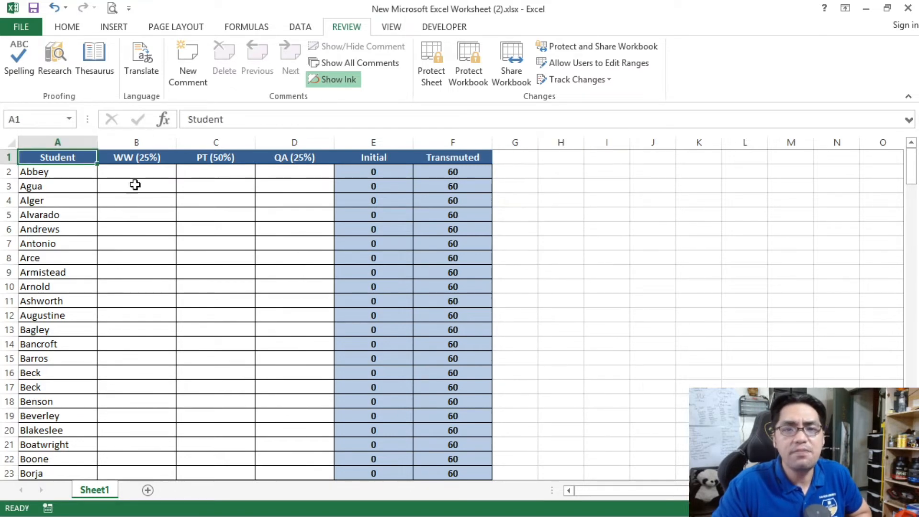
drag(66, 155, 442, 159)
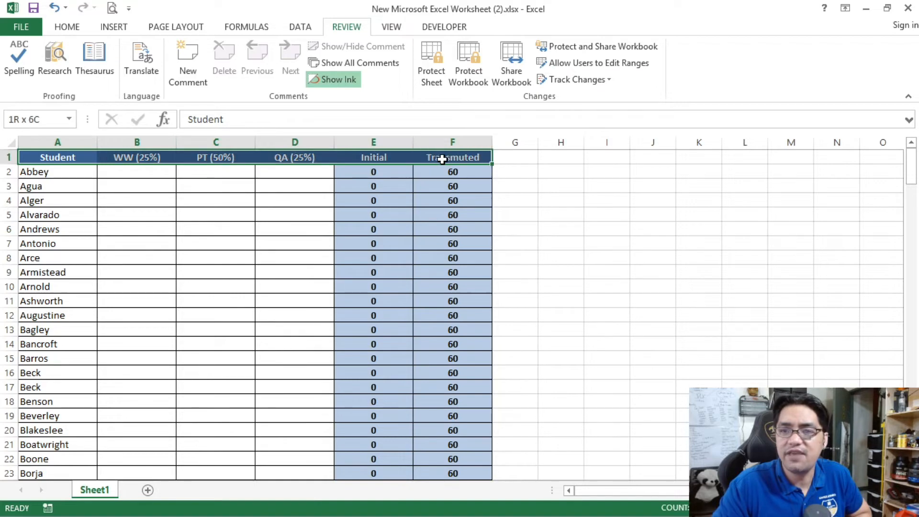
drag(911, 168, 911, 453)
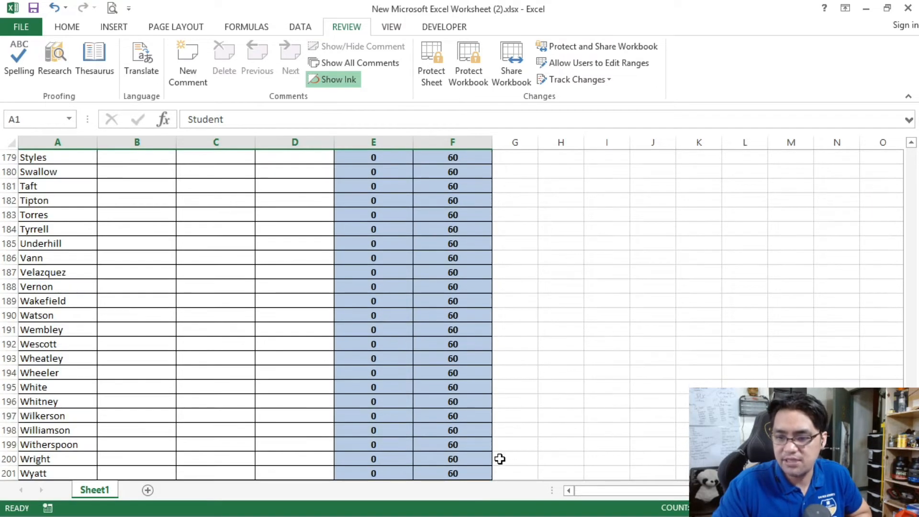
shift+click(455, 473)
drag(912, 454, 911, 167)
click(320, 233)
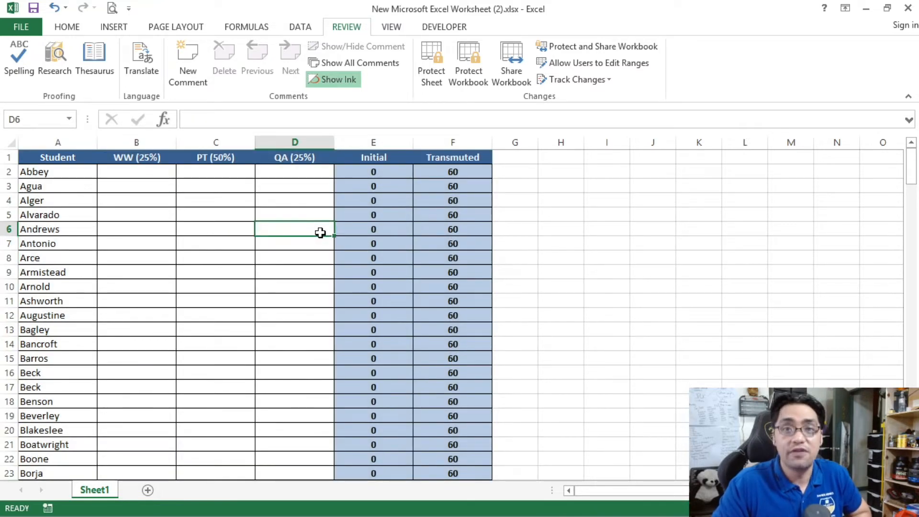
Step: Select the empty range H1:M201 to compare its size with the grade table
drag(56, 160, 373, 158)
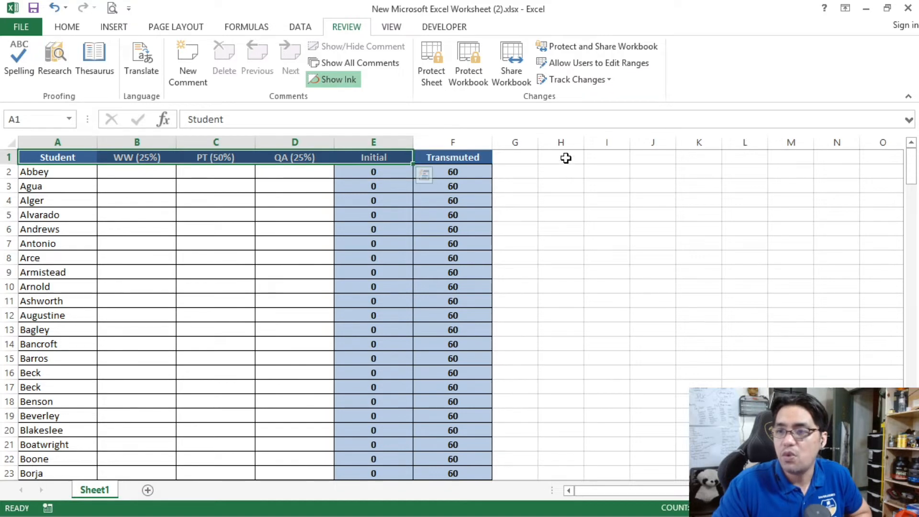
drag(564, 157, 792, 160)
drag(910, 182, 911, 421)
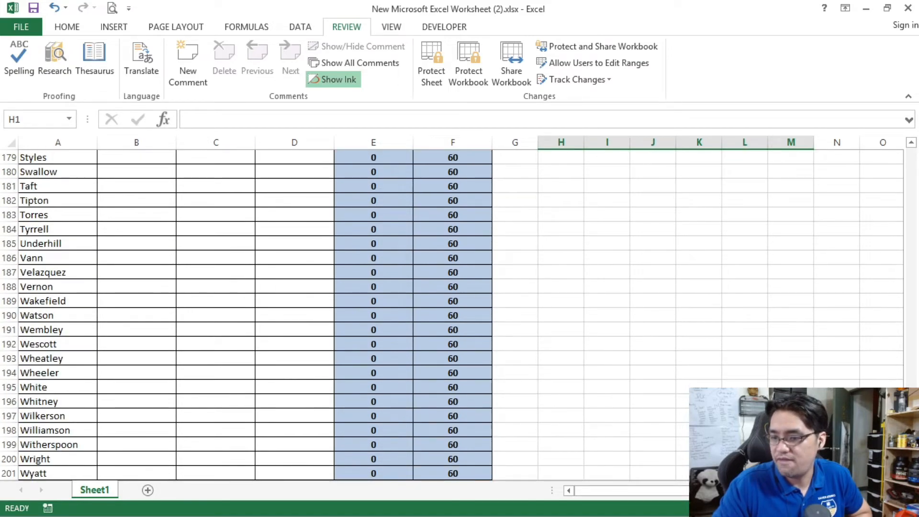
shift+click(790, 474)
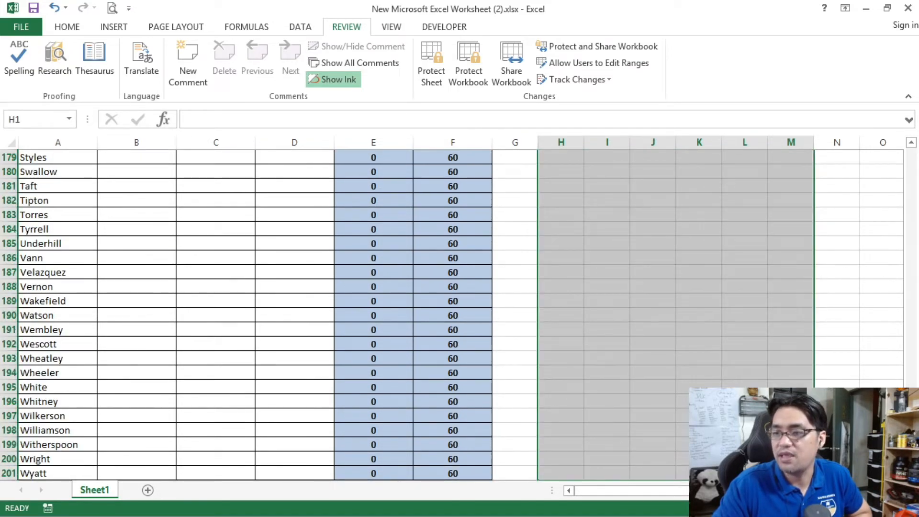
drag(911, 421, 911, 168)
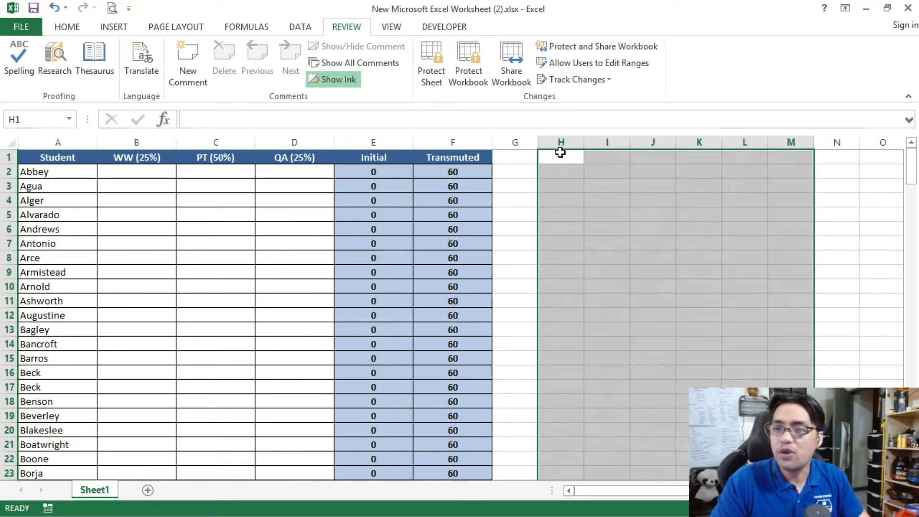
drag(559, 154, 837, 158)
mouse_move(911, 173)
mouse_down()
mouse_move(914, 184)
mouse_move(913, 165)
mouse_up()
drag(560, 157, 792, 157)
drag(917, 168, 914, 459)
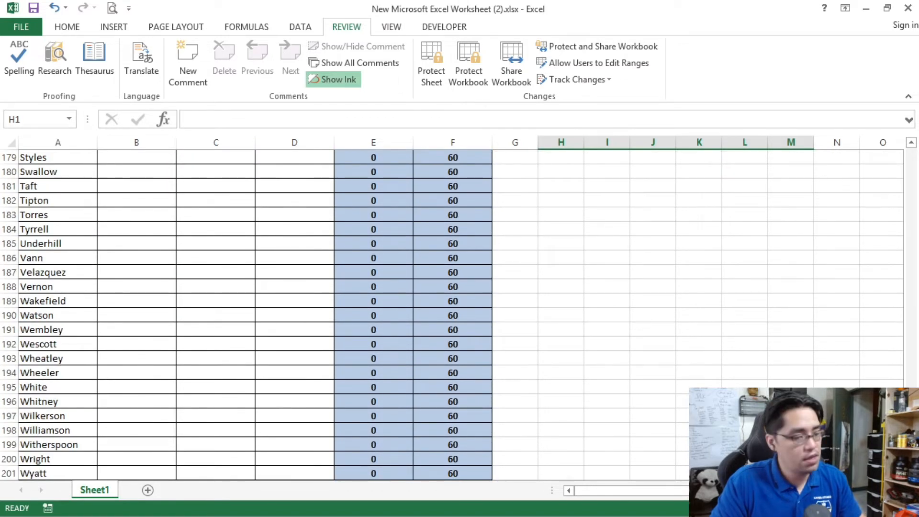
shift+click(791, 473)
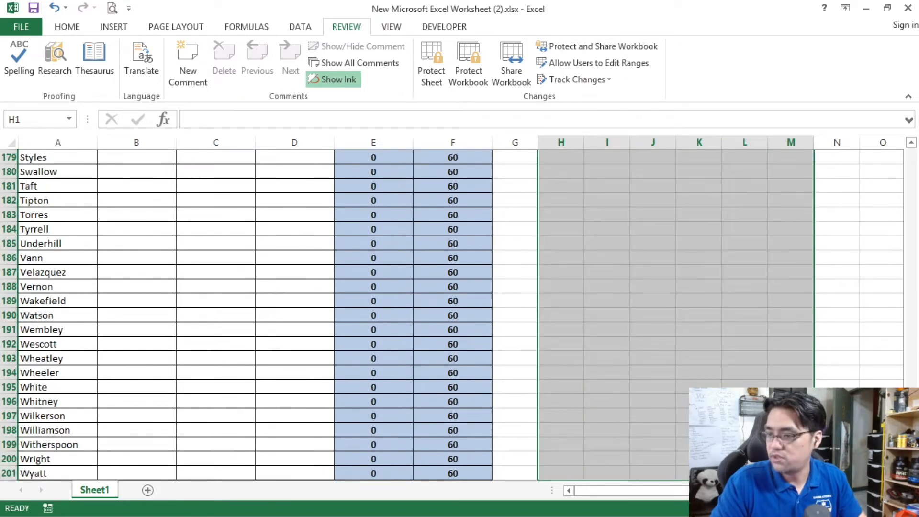
drag(913, 459, 917, 126)
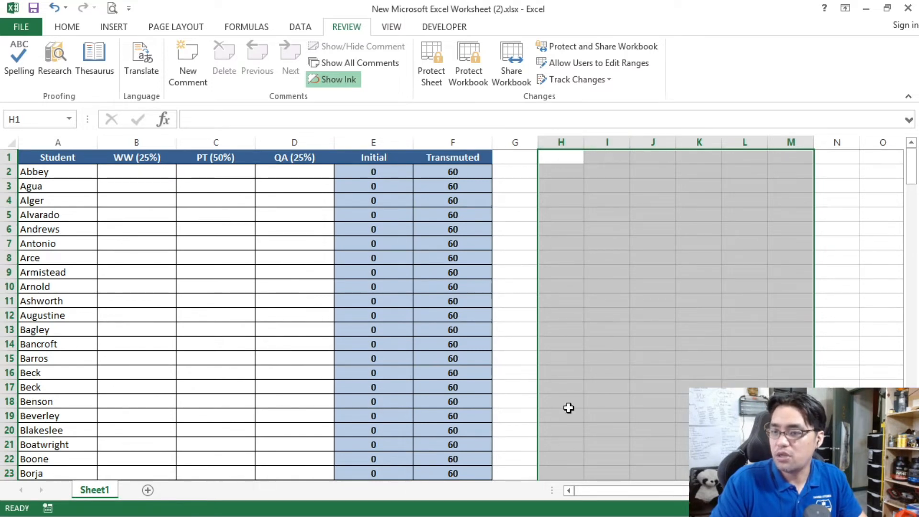
Step: Apply all borders to the empty range I2:N202
drag(600, 173, 816, 173)
drag(911, 165, 910, 325)
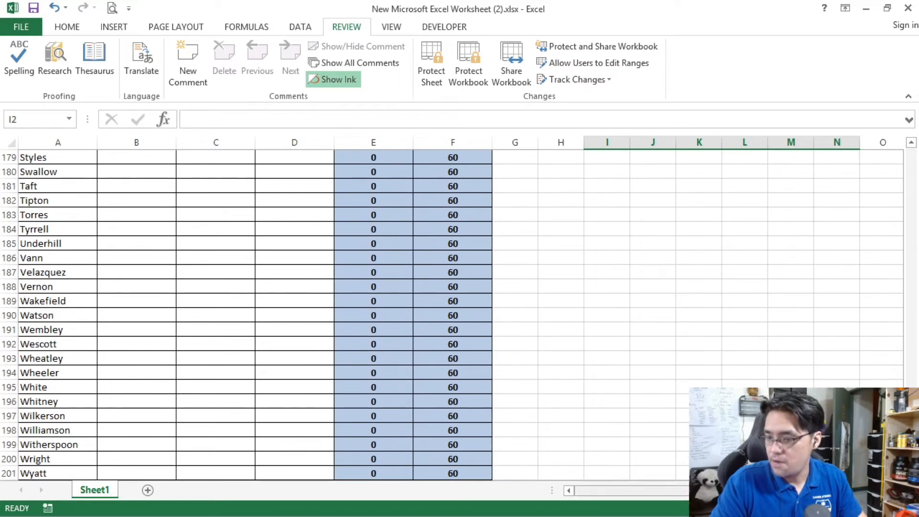
scroll(836, 431, down, 1)
shift+click(836, 445)
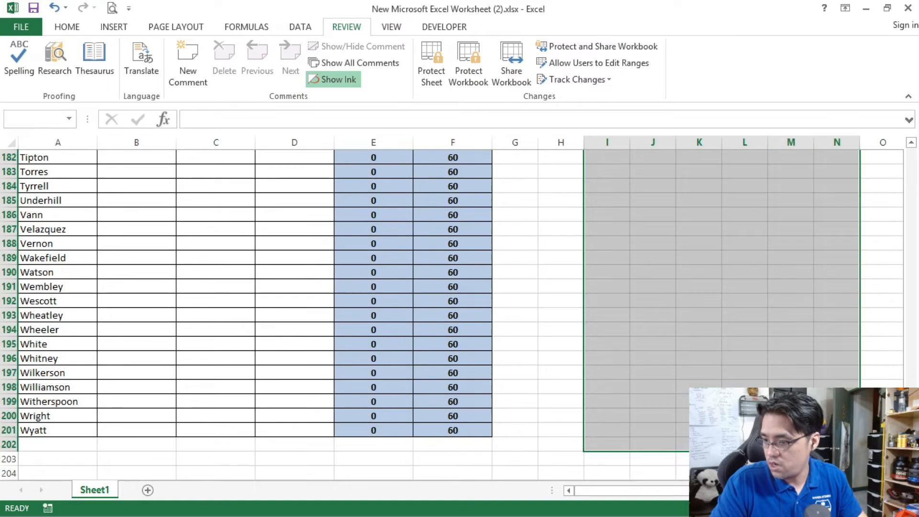
click(71, 27)
click(147, 75)
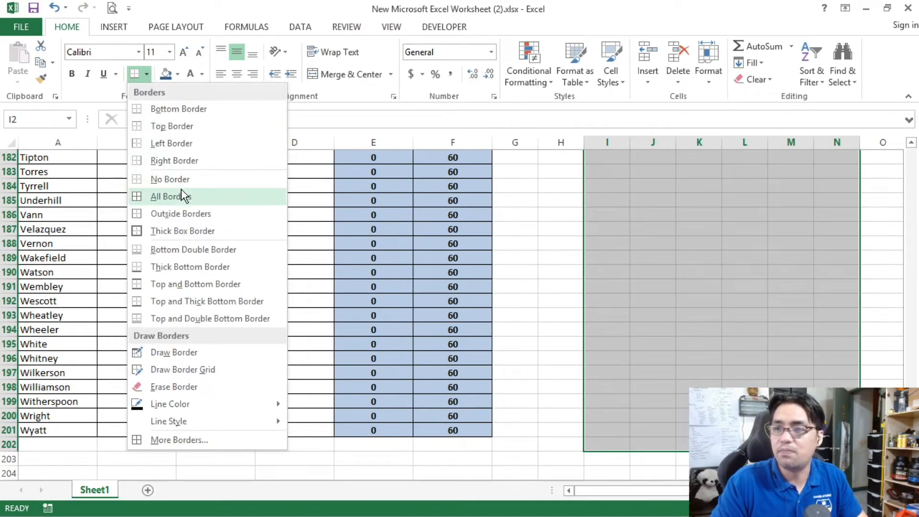
click(181, 188)
click(793, 216)
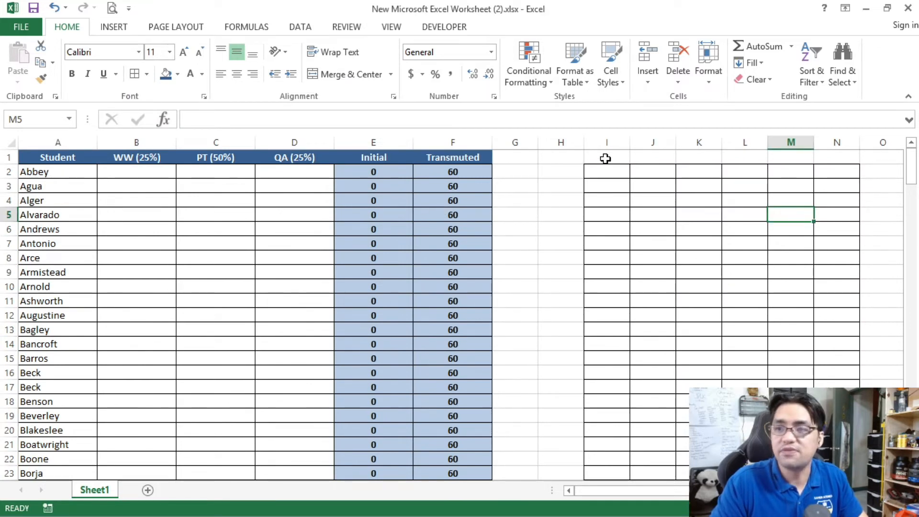
Step: Add all borders to the header cells I1:N1 and to the row-label cells H2:H201
drag(603, 157, 856, 158)
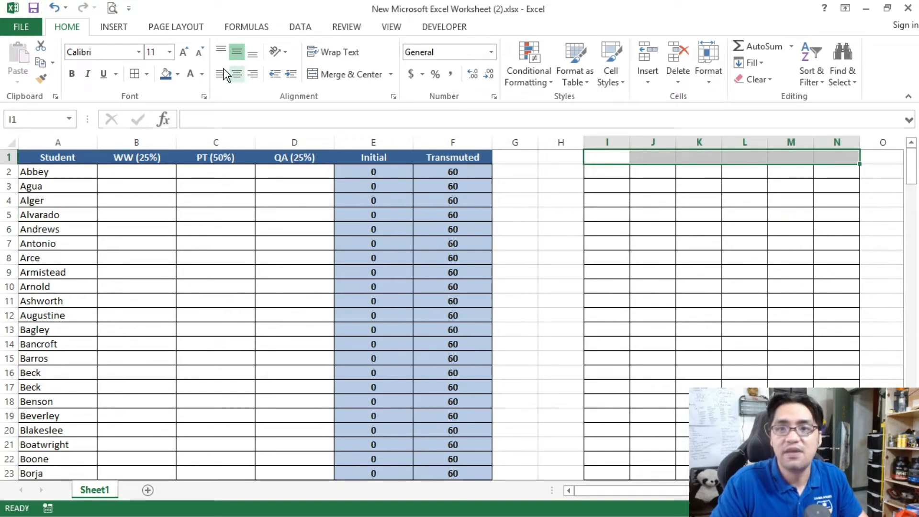
click(133, 74)
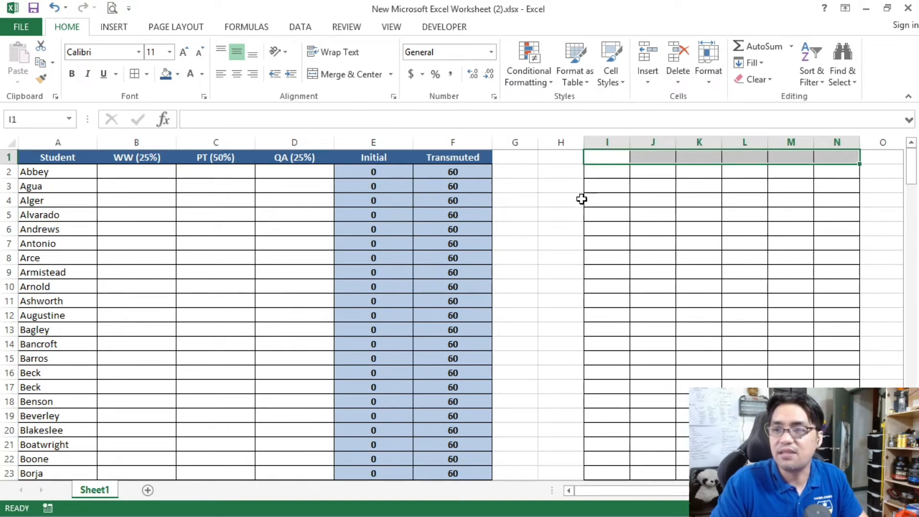
click(570, 172)
drag(911, 165, 593, 502)
shift+click(568, 470)
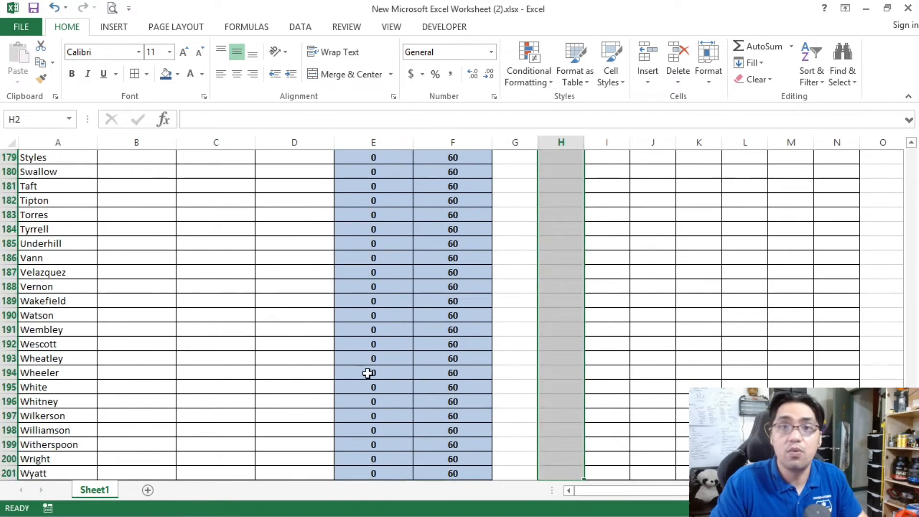
click(135, 74)
key(ctrl+BackSpace)
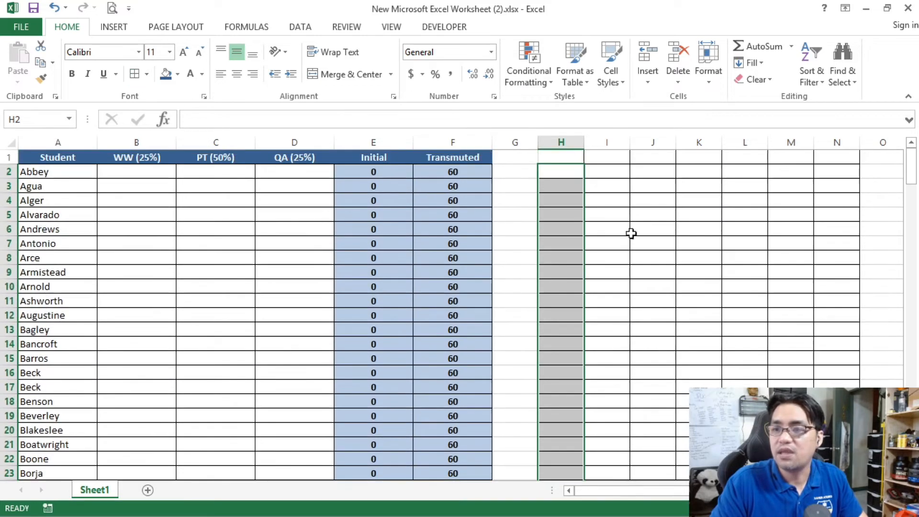
click(593, 232)
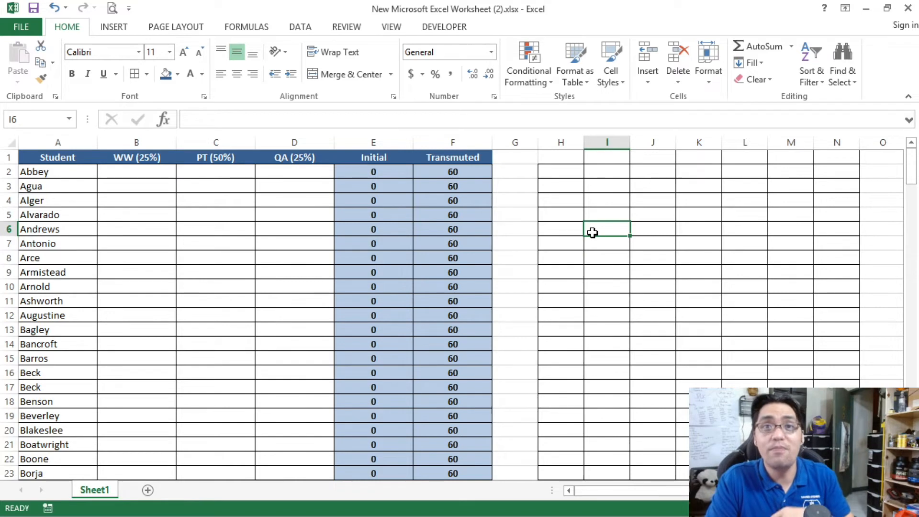
Step: Number the header cells I1 to N1 from 1 to 6 as a filled series
drag(593, 156, 837, 164)
click(617, 161)
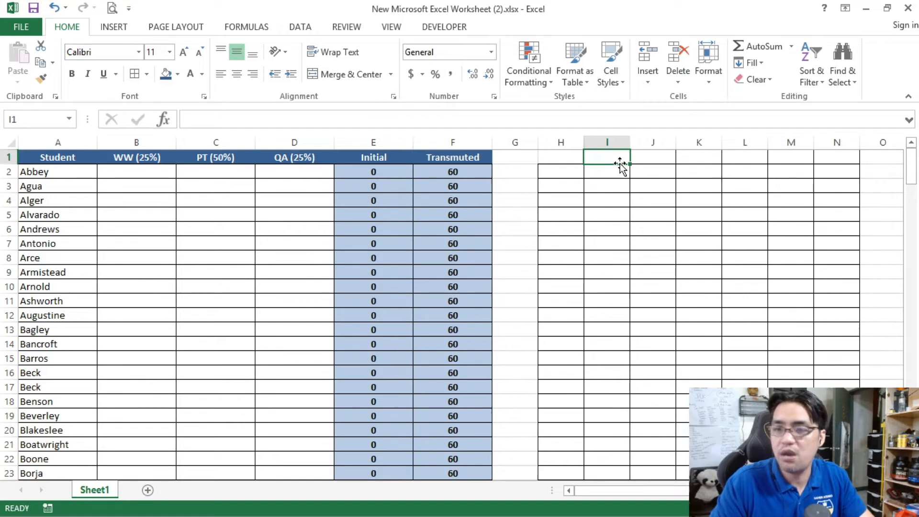
text(1)
click(651, 157)
text(2)
click(654, 198)
mouse_move(615, 158)
mouse_down()
mouse_move(842, 165)
mouse_move(608, 158)
mouse_up()
click(789, 216)
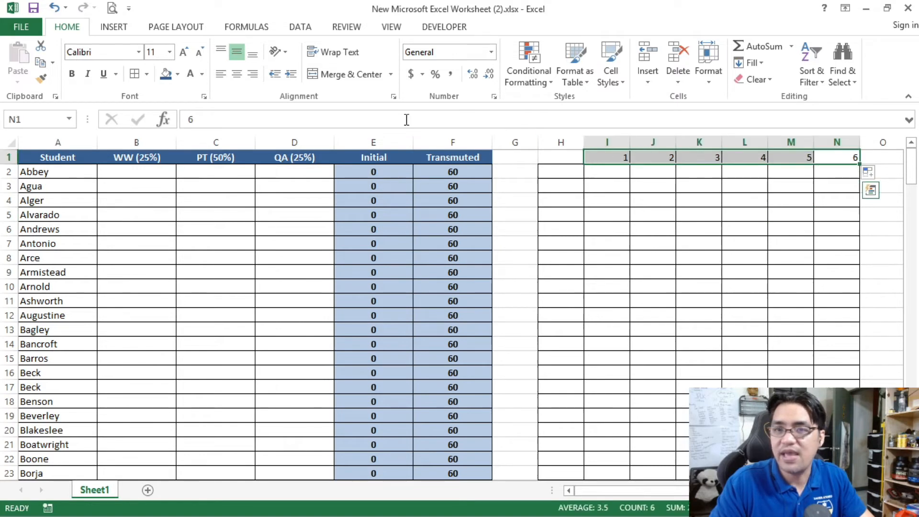
Step: Format the numbered header I1:N1 as centered, bold white text on a dark blue fill
click(237, 75)
click(166, 74)
click(191, 74)
click(72, 74)
click(512, 184)
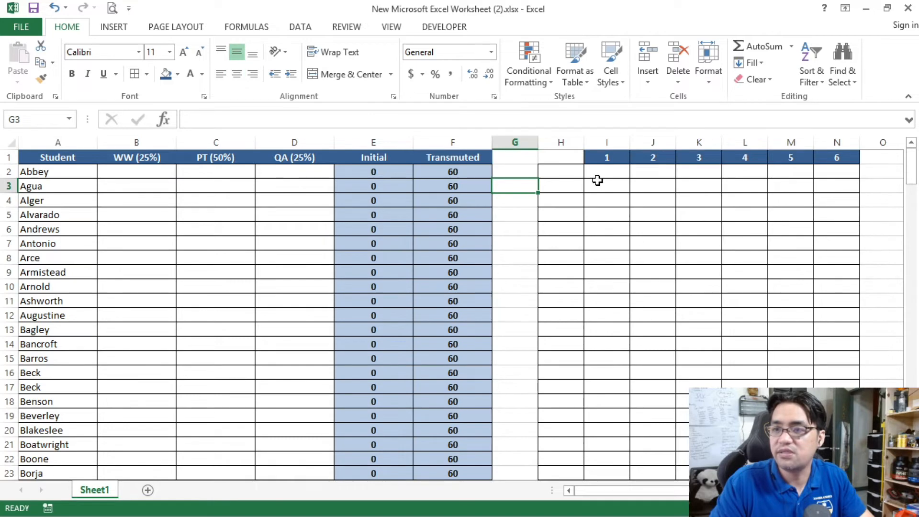
Step: Copy the bordered cell H201 into H202 to extend the row-label column by one row
click(573, 171)
drag(911, 165, 911, 422)
click(550, 458)
key(ctrl+c)
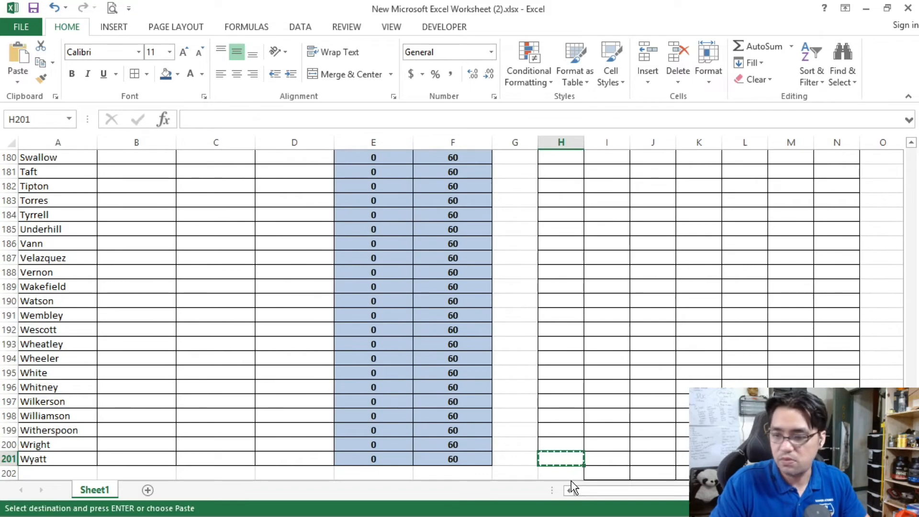
key(ctrl+v)
click(646, 387)
key(Escape)
scroll(650, 166, up, 20)
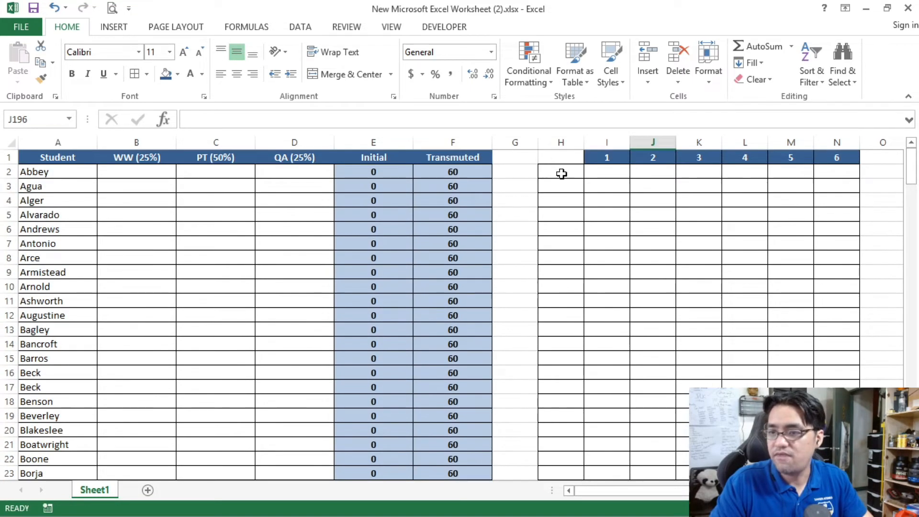
Step: Enter 1, 2 and 3 from H2 down and fill the series to 201 in H202
click(561, 172)
text(1)
key(Return)
text(2)
key(Return)
text(3)
key(Return)
drag(558, 173, 565, 458)
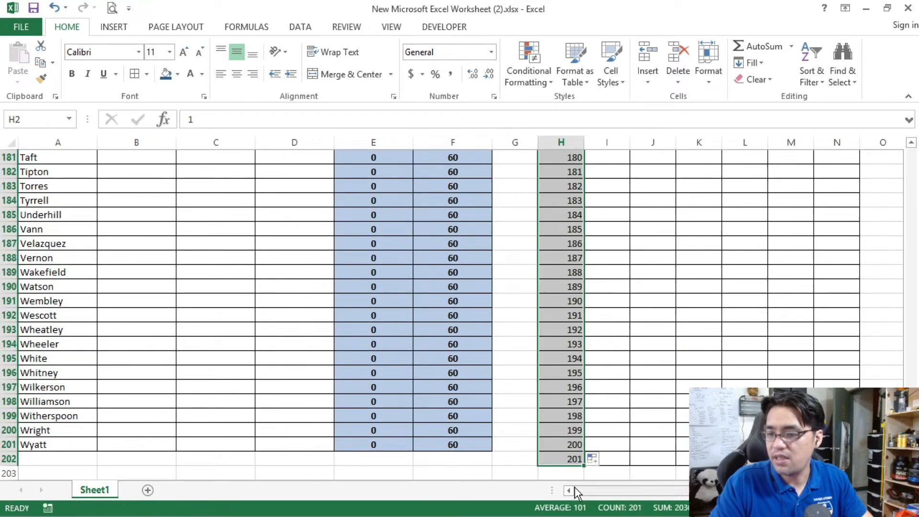
Step: Format the row numbers in H2:H202 as centered, bold white text on a dark blue fill
drag(912, 447, 900, 127)
click(232, 77)
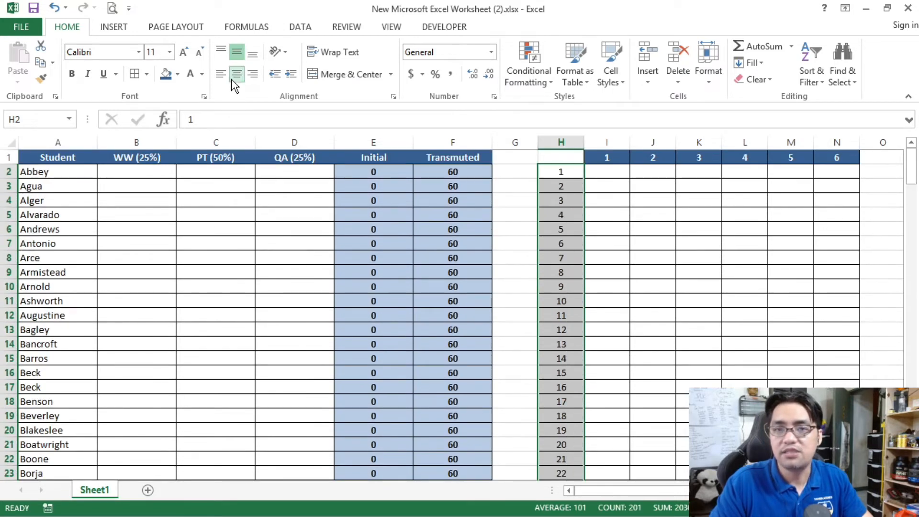
click(165, 74)
click(190, 74)
click(72, 74)
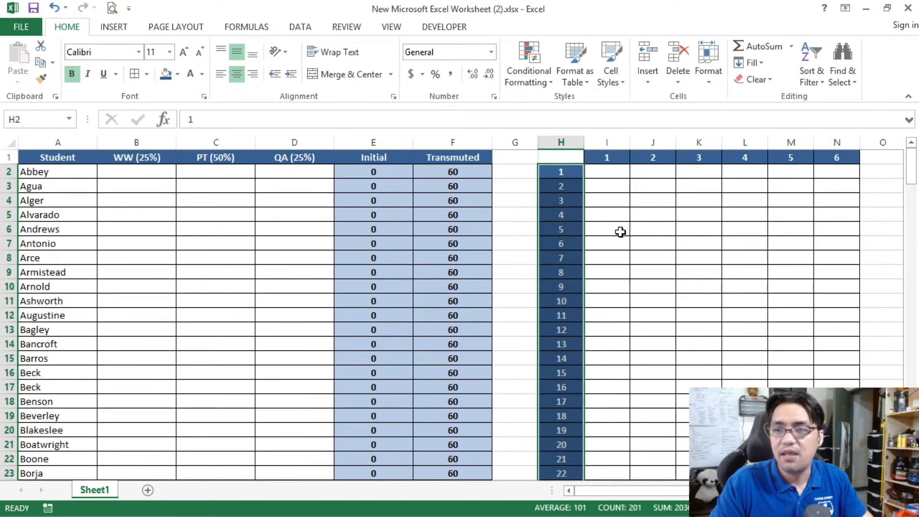
click(595, 226)
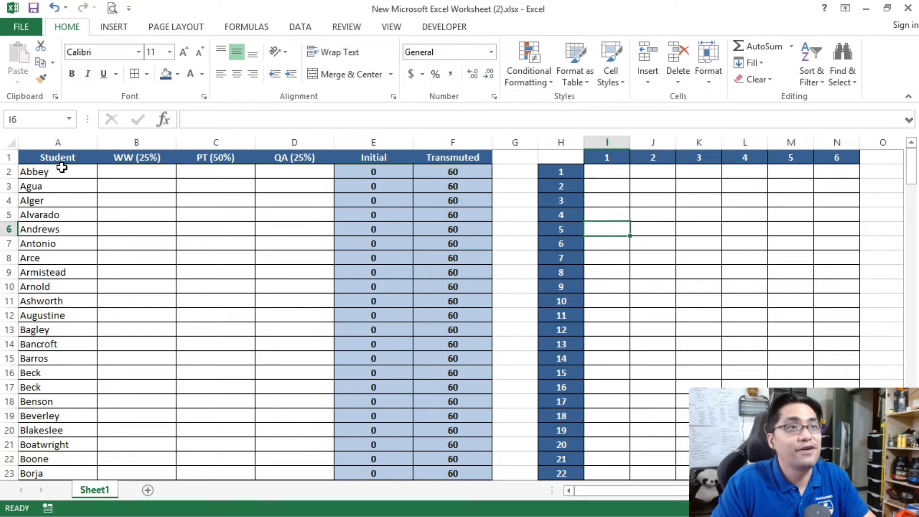
Step: Compare the grade table with the numbered grid by selecting parts of each, including the column numbers and first row number
drag(59, 165, 457, 461)
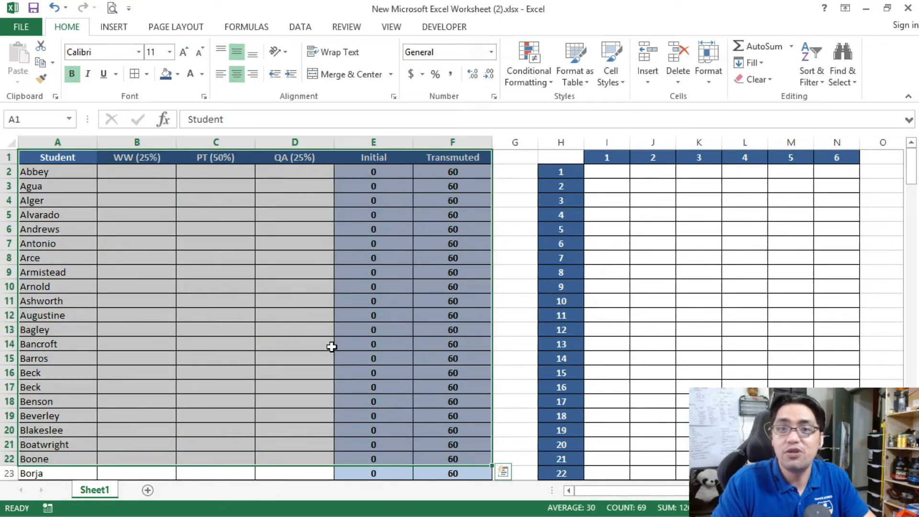
drag(65, 153, 462, 389)
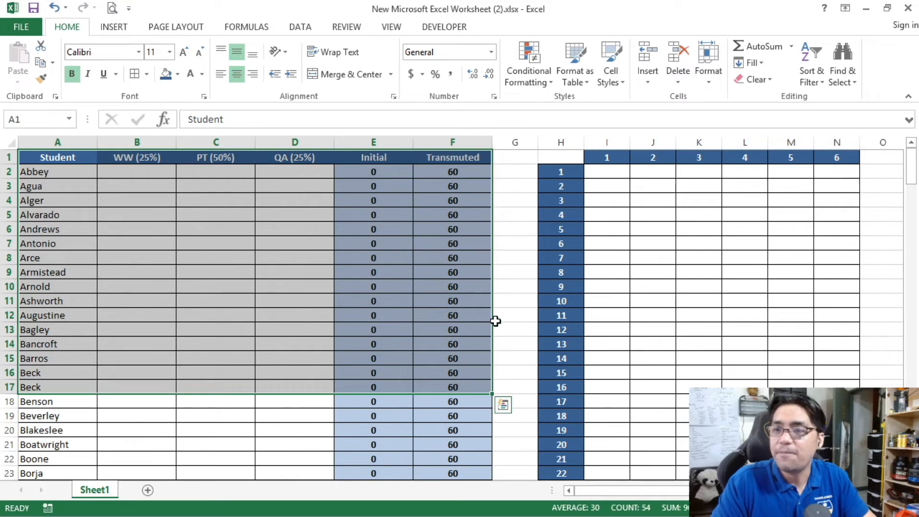
drag(607, 169, 848, 363)
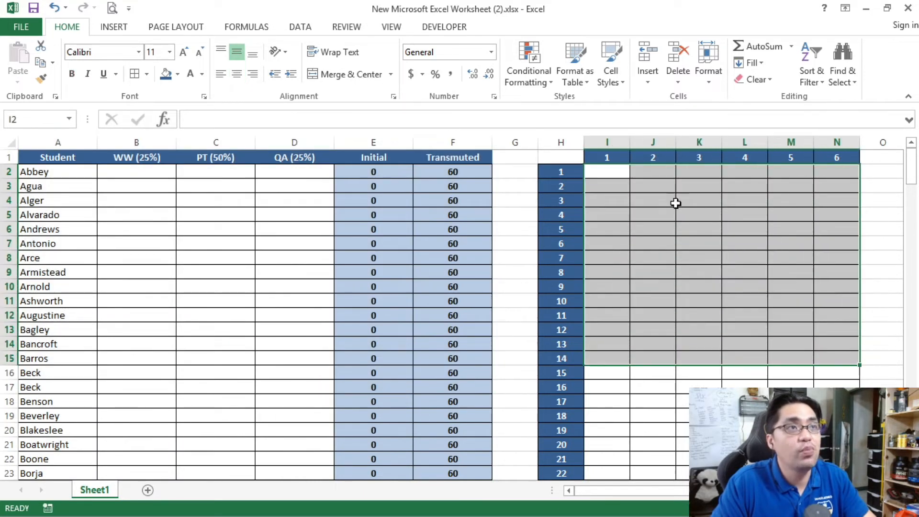
click(613, 174)
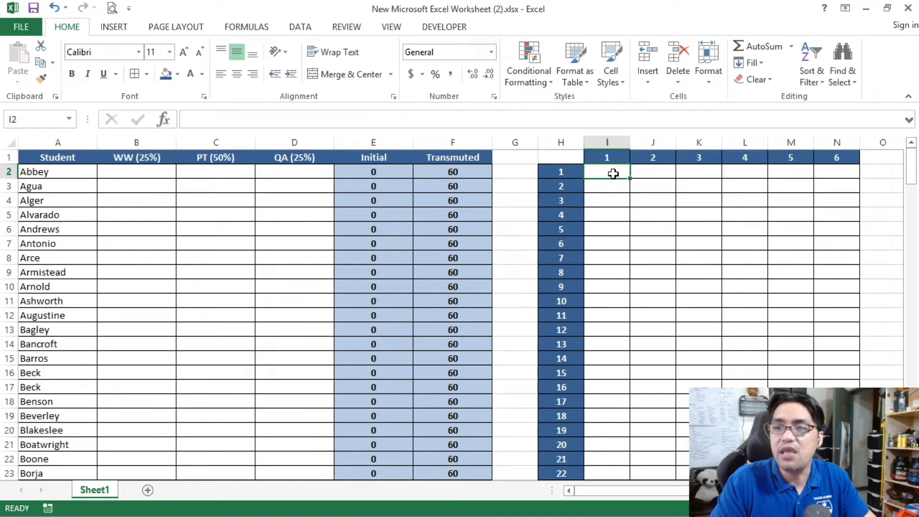
drag(607, 158, 838, 157)
click(563, 174)
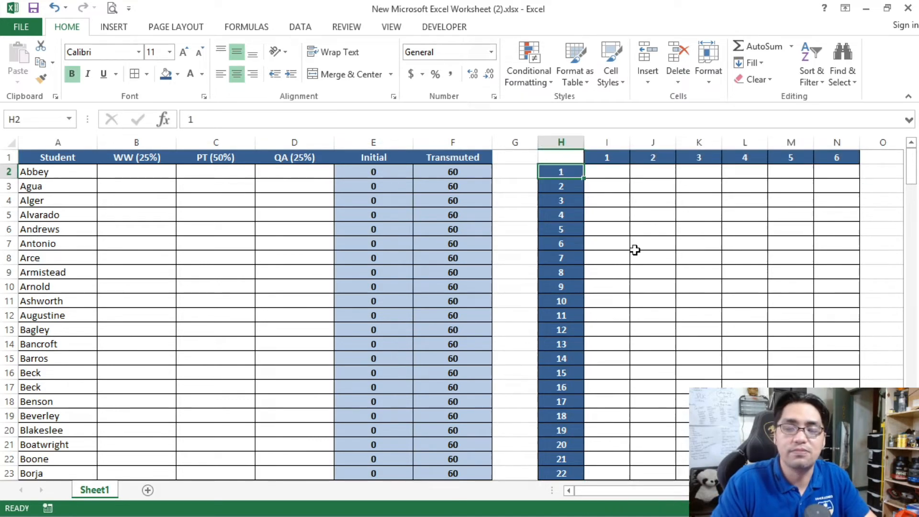
Step: Start an INDEX formula in I2 with the whole grade table A1:F201 as its array
click(599, 171)
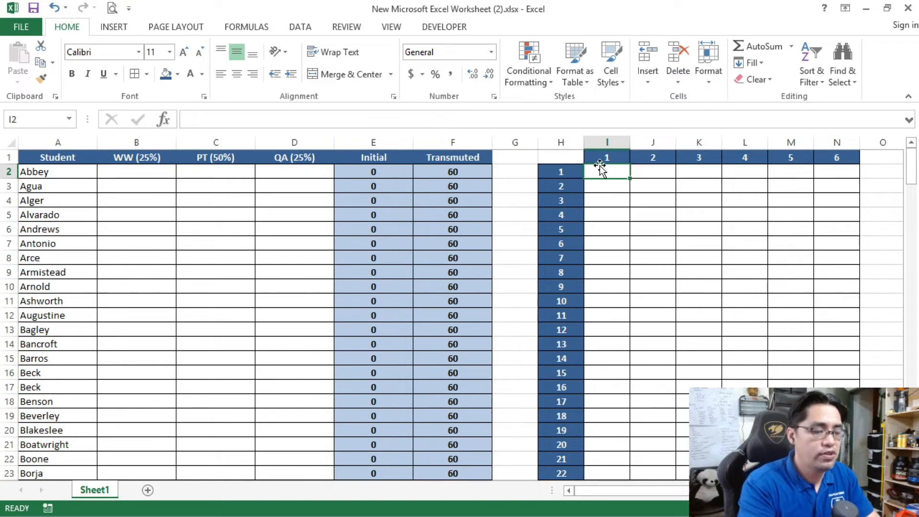
text(=INDEX()
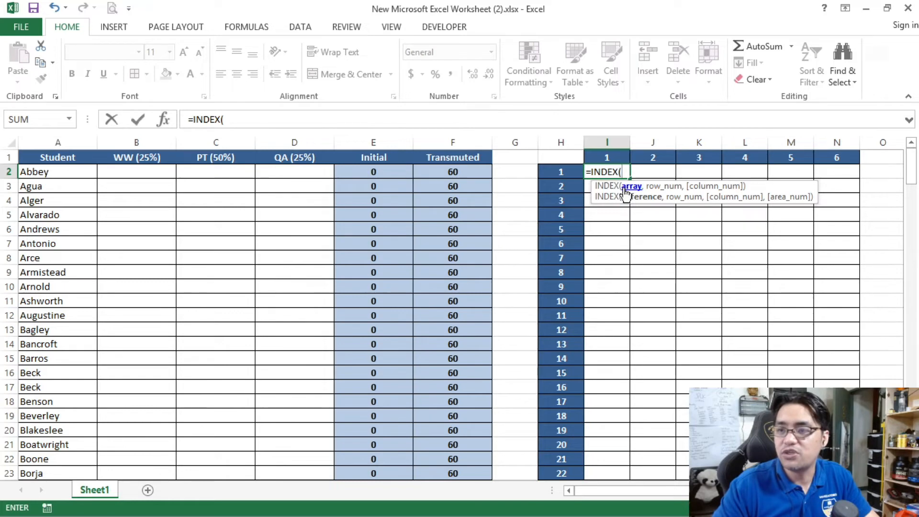
click(52, 157)
drag(911, 158, 911, 167)
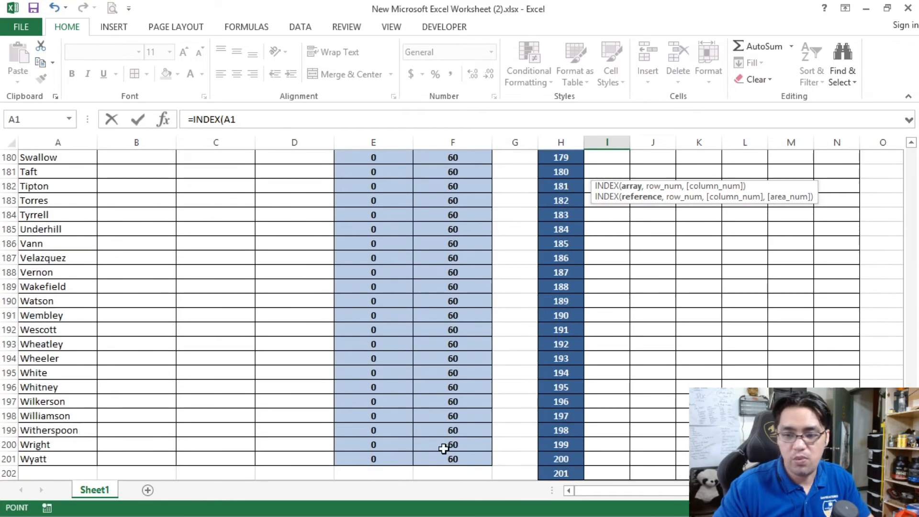
shift+click(463, 457)
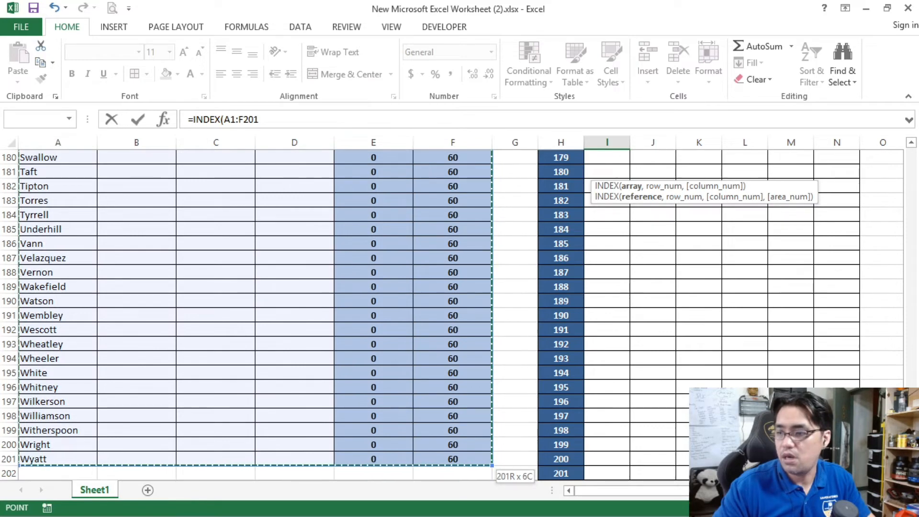
drag(910, 276, 911, 93)
click(269, 119)
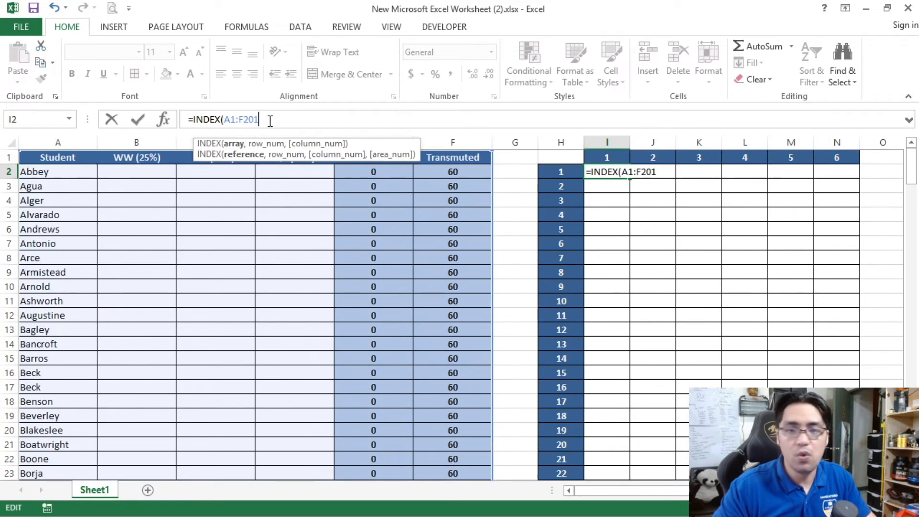
Step: Add H2 as the row number and I1 as the column number, completing =INDEX(A1:F201,H2,I1)
text(,)
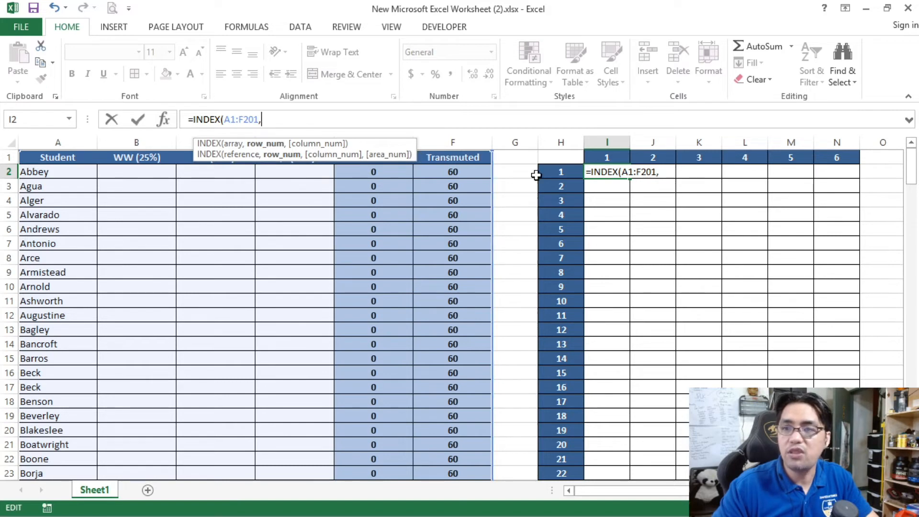
click(569, 172)
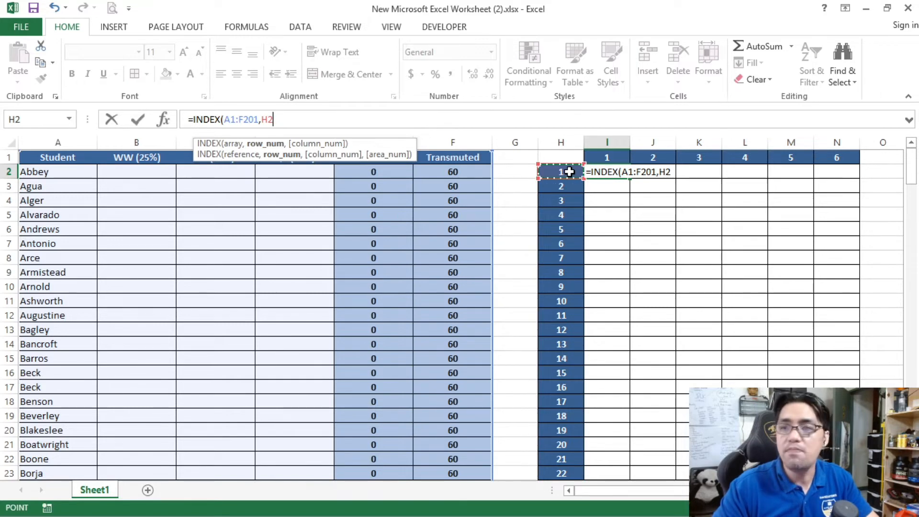
text(,)
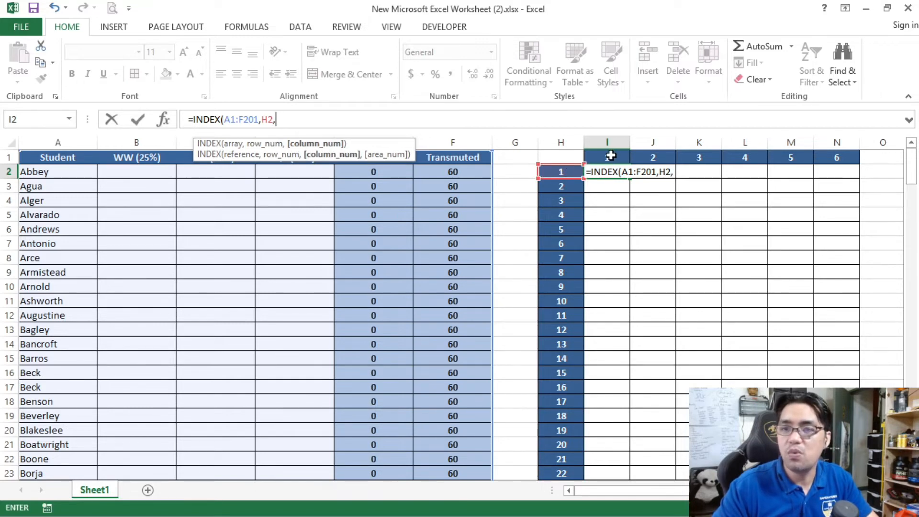
click(610, 155)
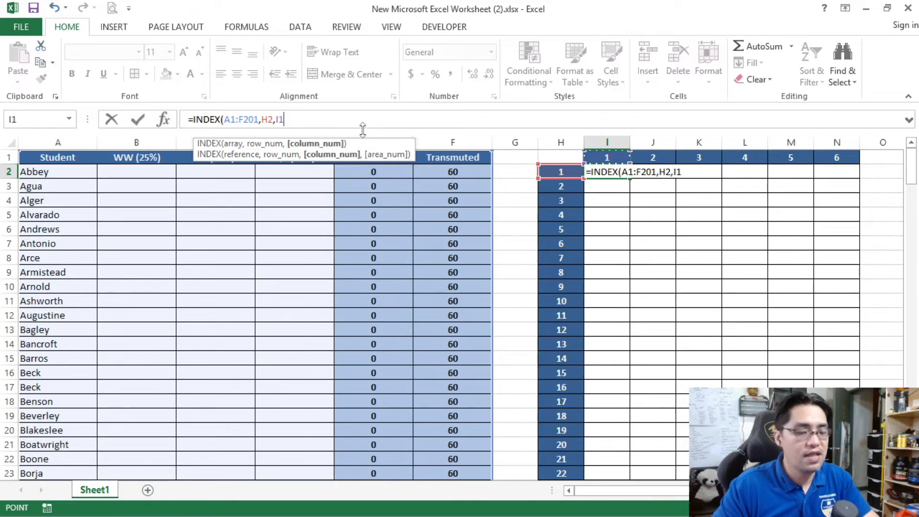
text())
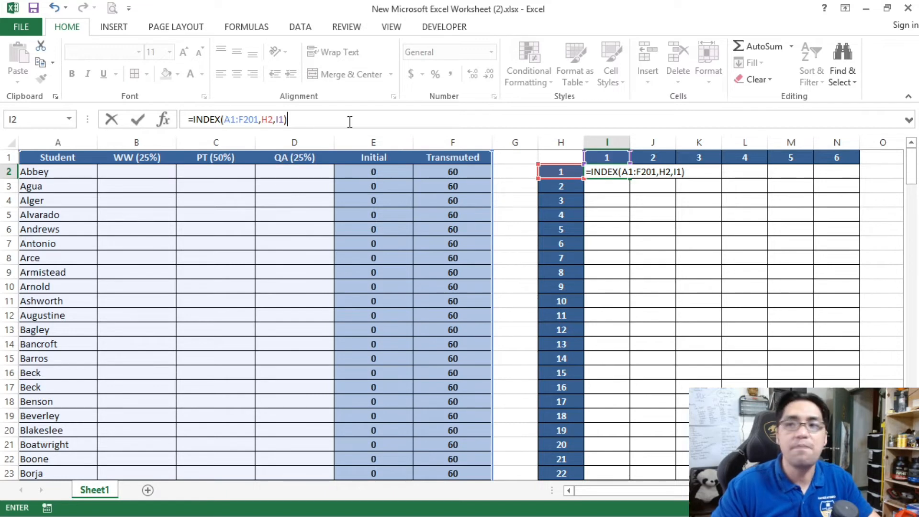
Step: Make the array reference in the I2 formula absolute as $A$1:$F$201
click(231, 119)
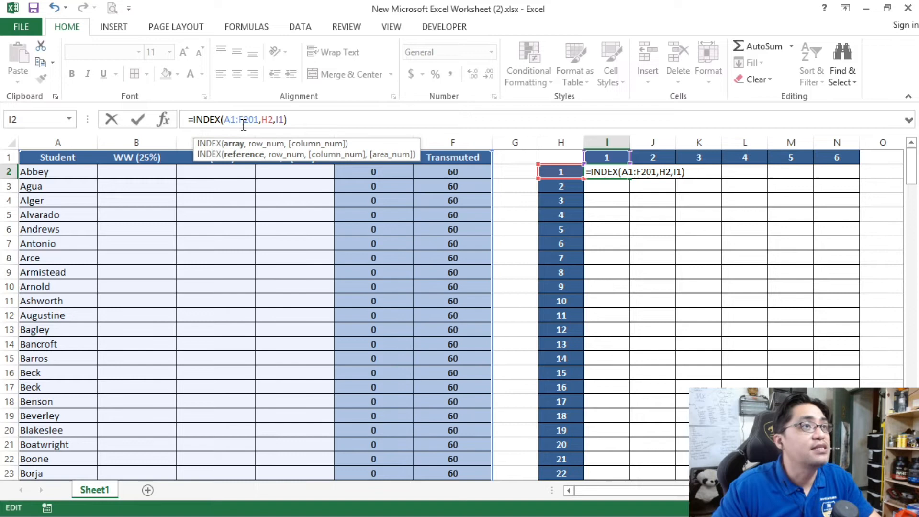
click(610, 172)
click(632, 172)
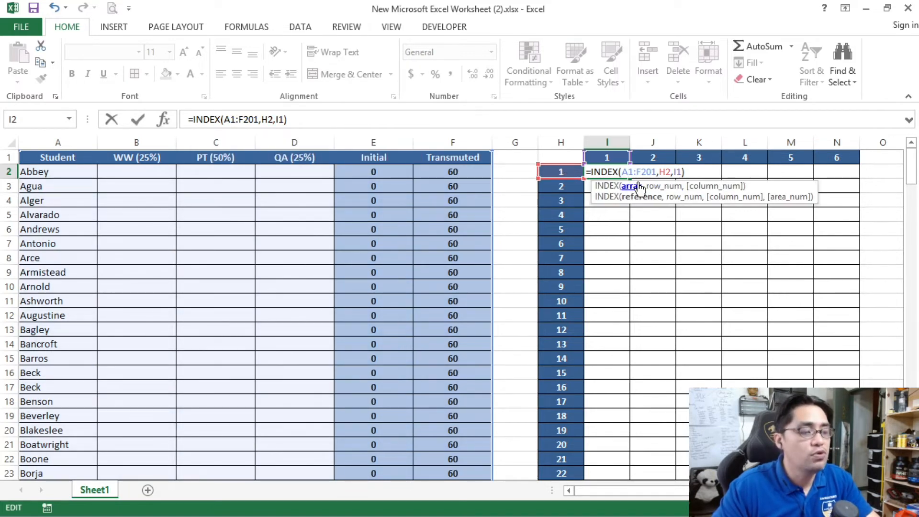
key(F4)
click(654, 171)
key(F4)
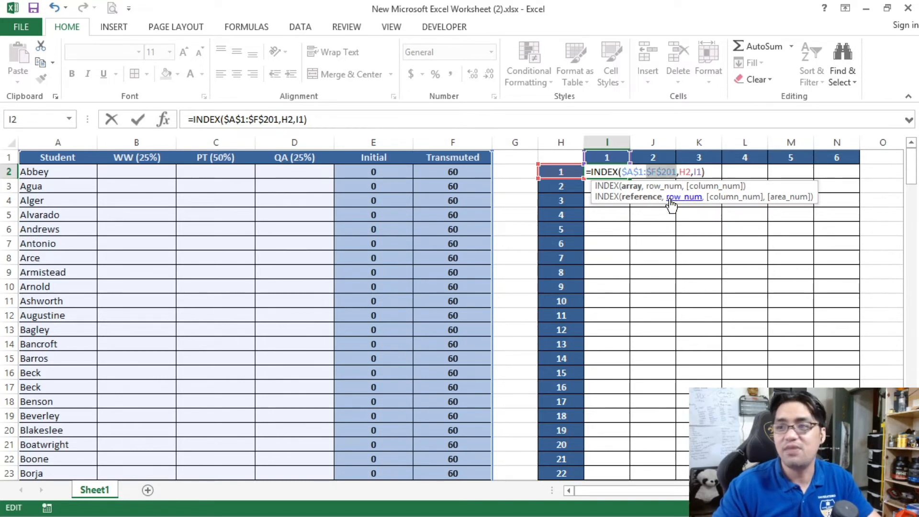
Step: Lock the column of the row reference as $H2 and the row of the column reference as I$1, and commit the formula
click(681, 171)
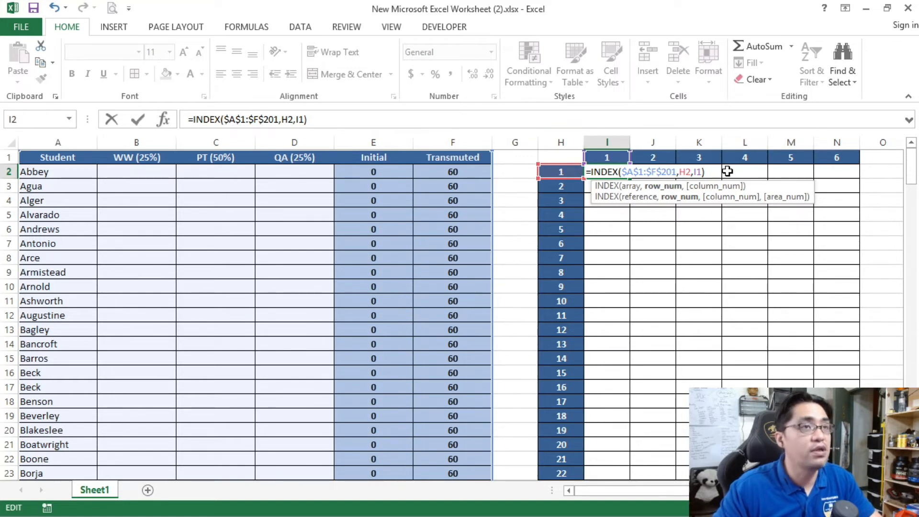
text($)
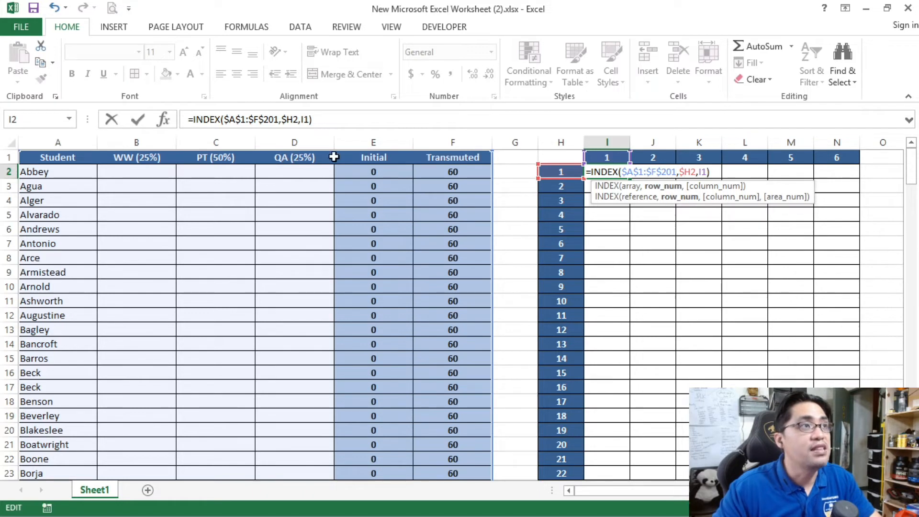
click(703, 171)
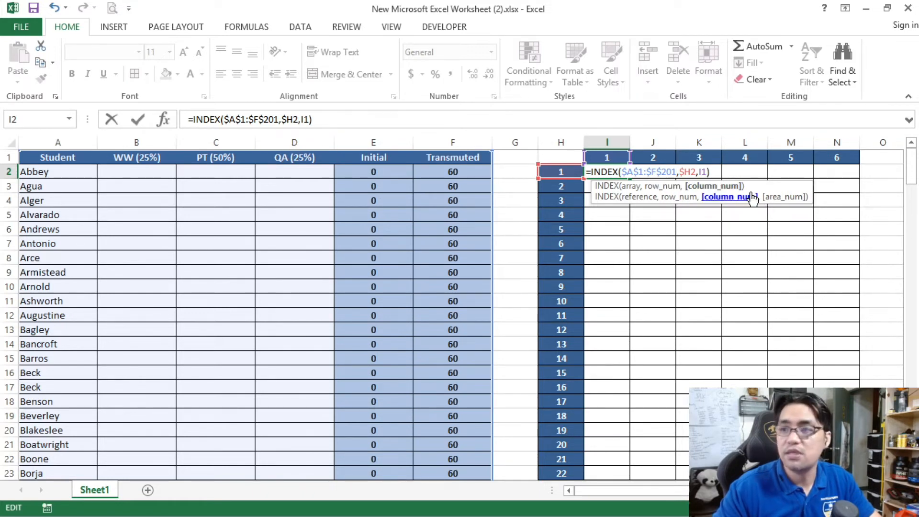
text($)
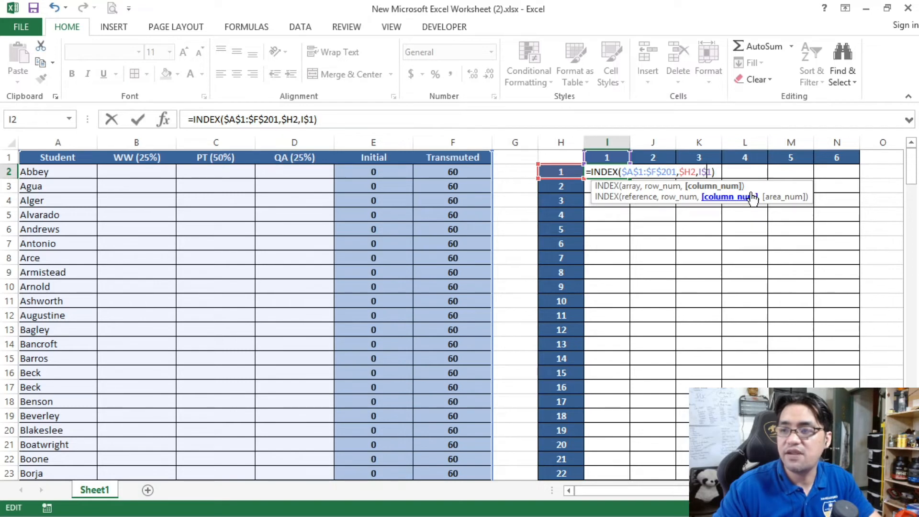
click(405, 124)
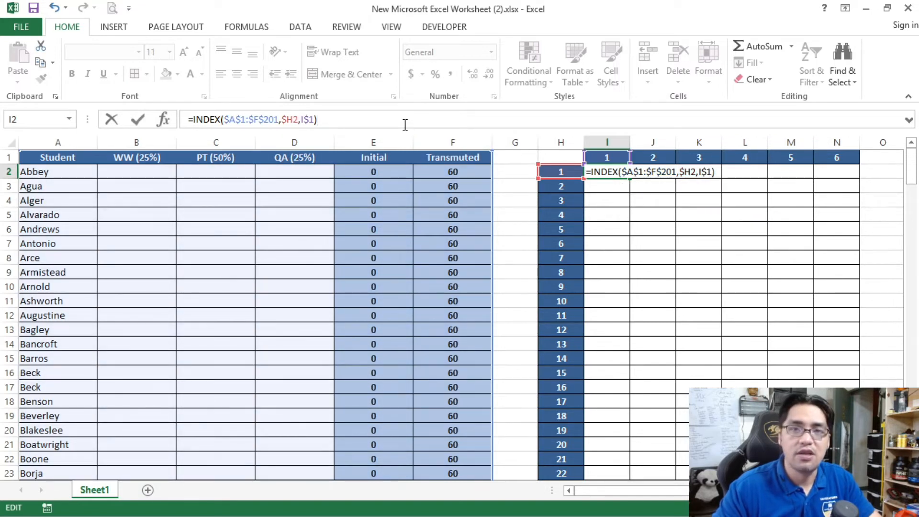
key(Return)
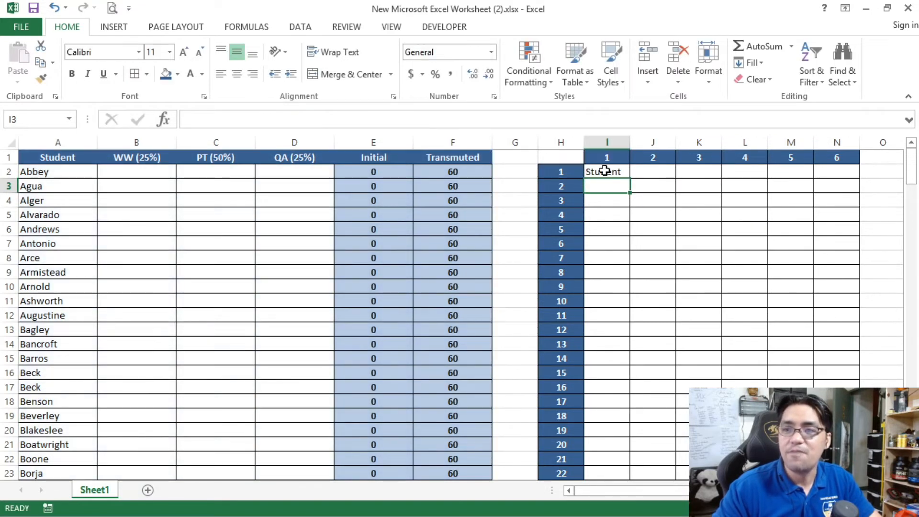
Step: Check the I2 formula against its row number, the grade table range, and the first column, first row and cell A1
click(606, 172)
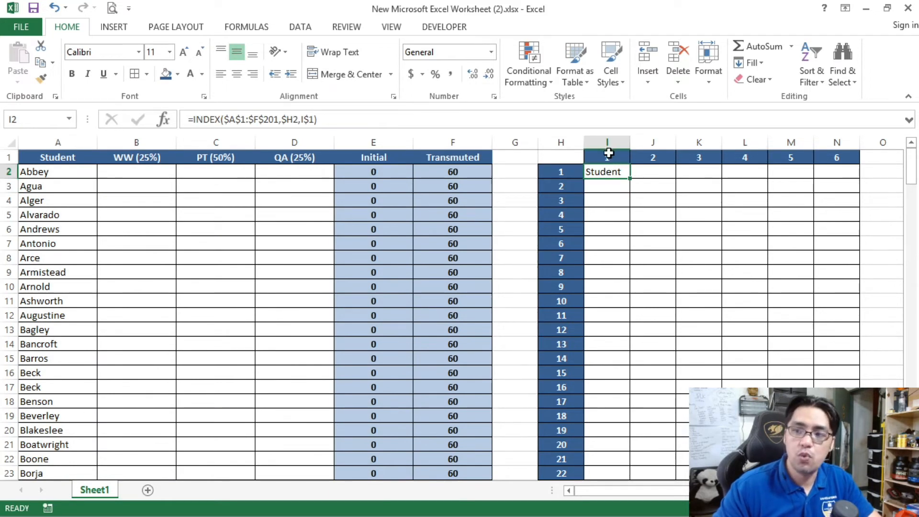
click(564, 172)
drag(58, 153, 470, 404)
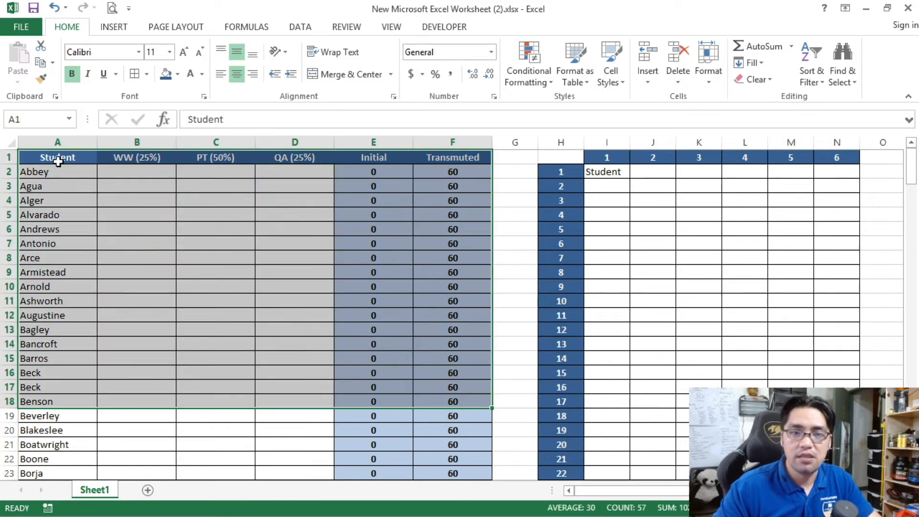
click(58, 162)
click(59, 143)
click(6, 157)
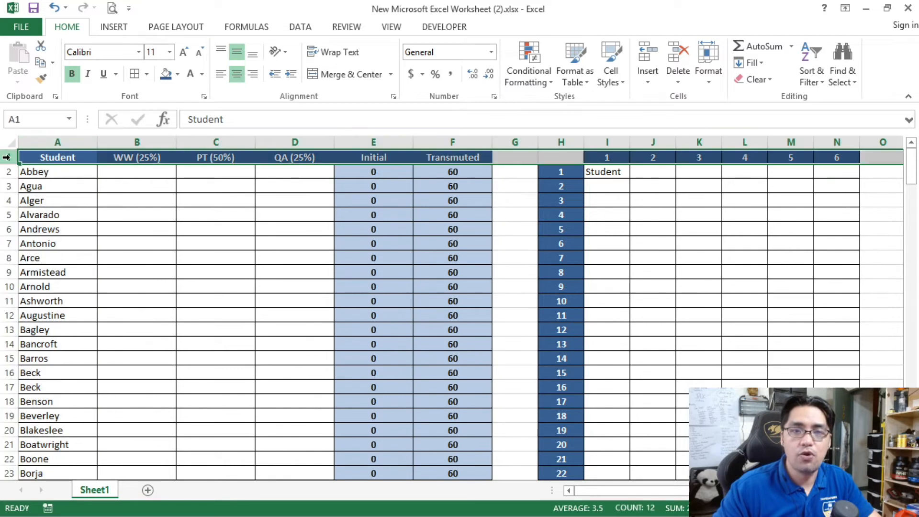
click(68, 159)
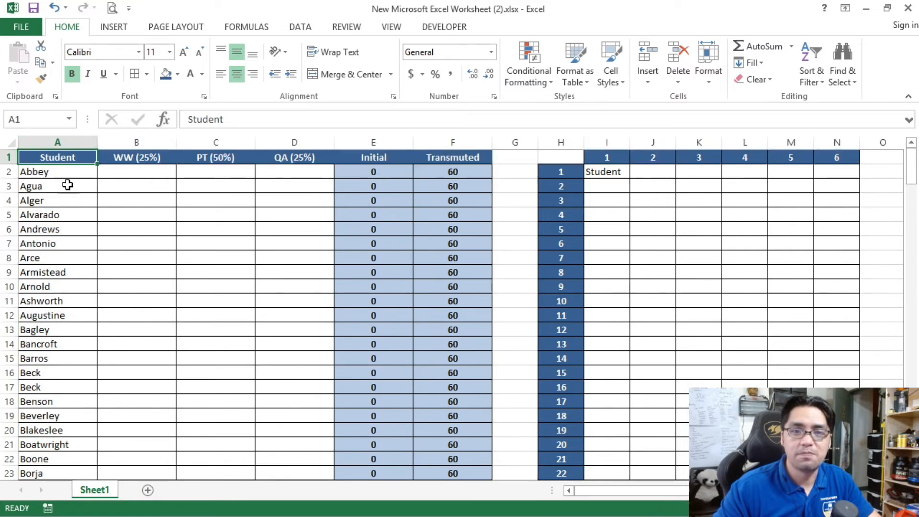
Step: Copy the INDEX formula from I2 into the whole numbered grid I2:N202
click(616, 170)
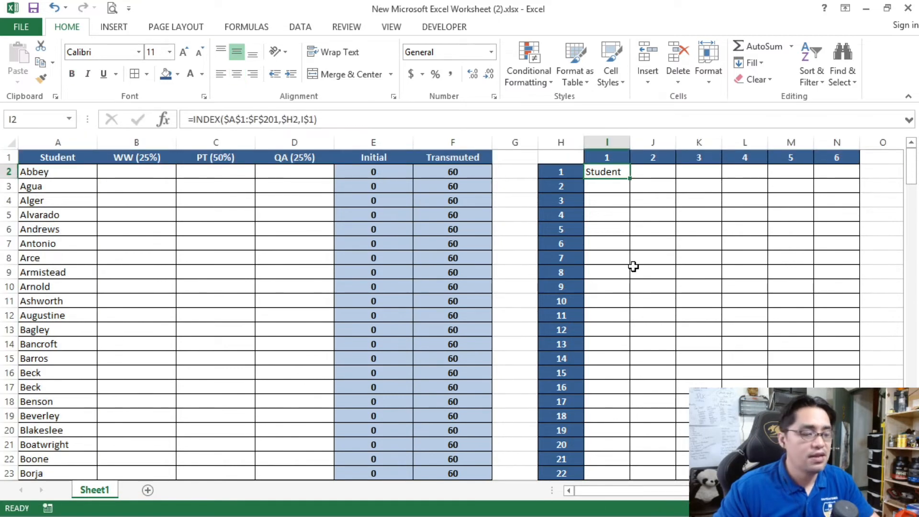
key(ctrl+c)
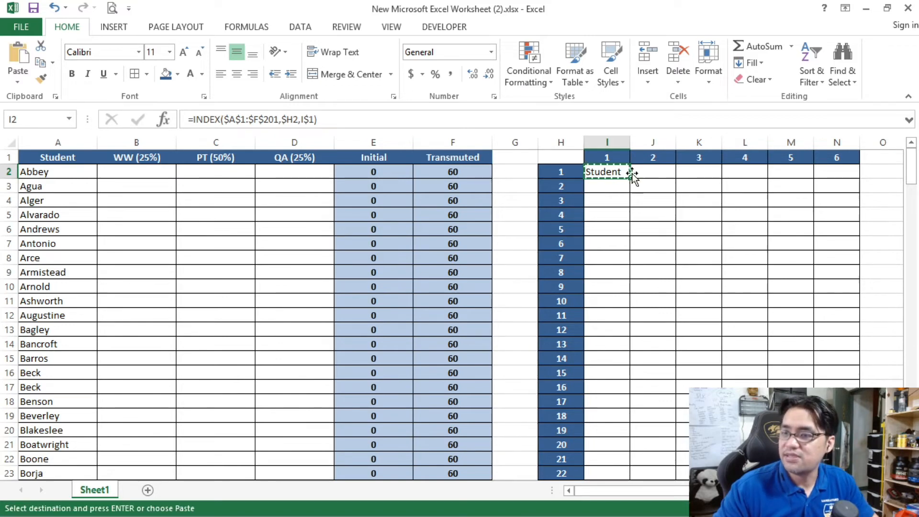
drag(911, 164, 911, 445)
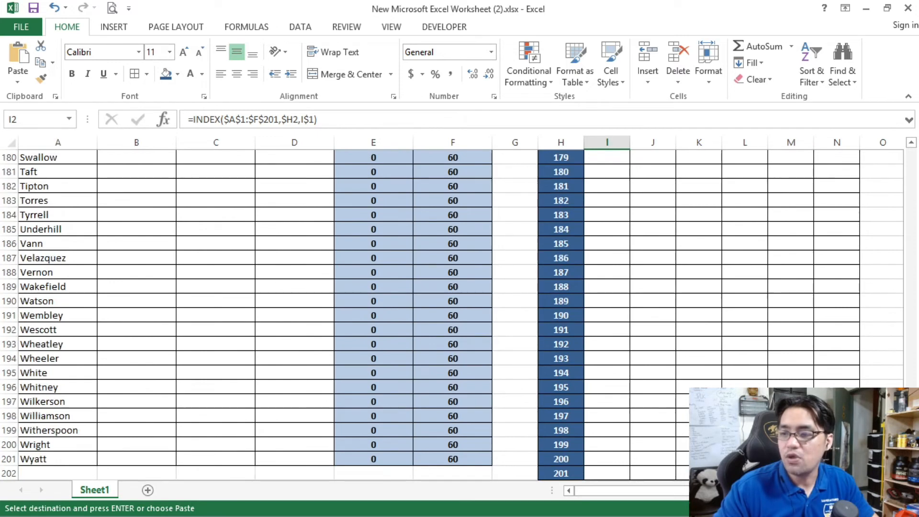
shift+click(837, 473)
key(ctrl+v)
click(710, 272)
scroll(710, 272, down, 5)
scroll(710, 272, up, 5)
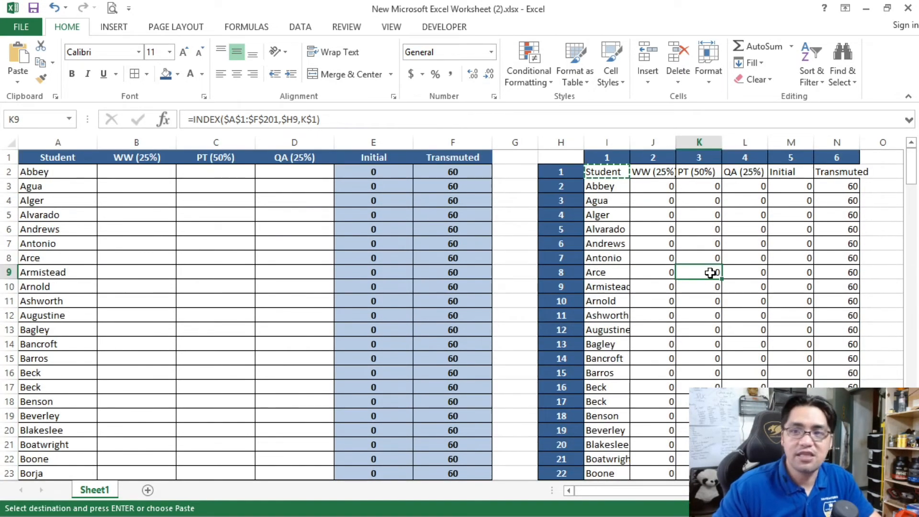
Step: Compare the mirrored grid with the grade table, including the Initial and Transmuted columns
click(614, 171)
drag(72, 159, 482, 425)
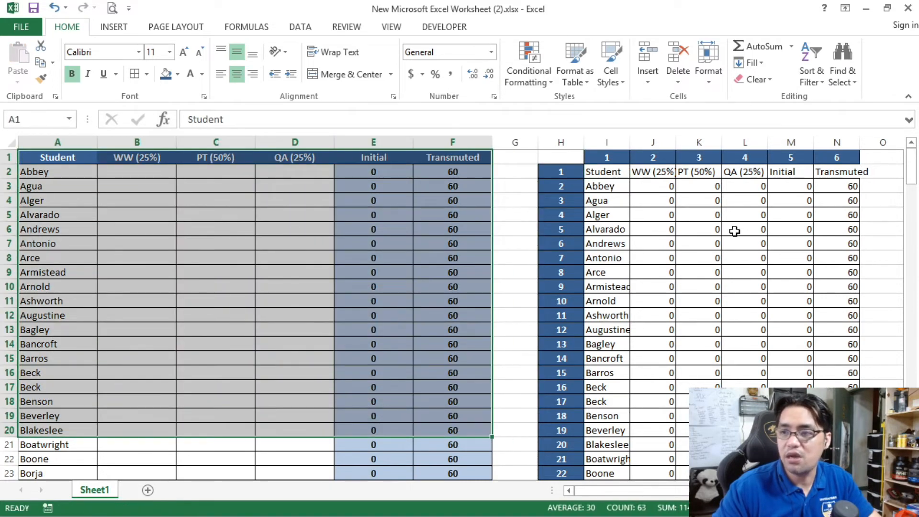
click(701, 229)
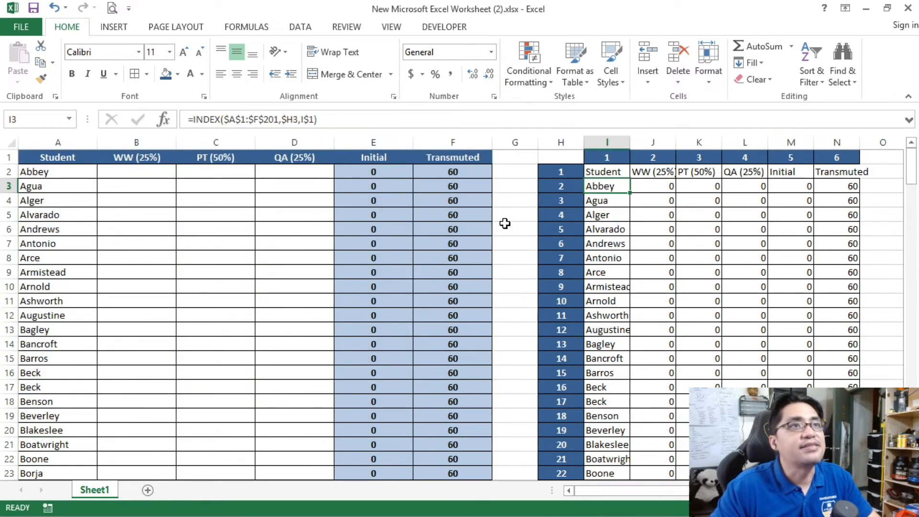
click(761, 191)
click(788, 186)
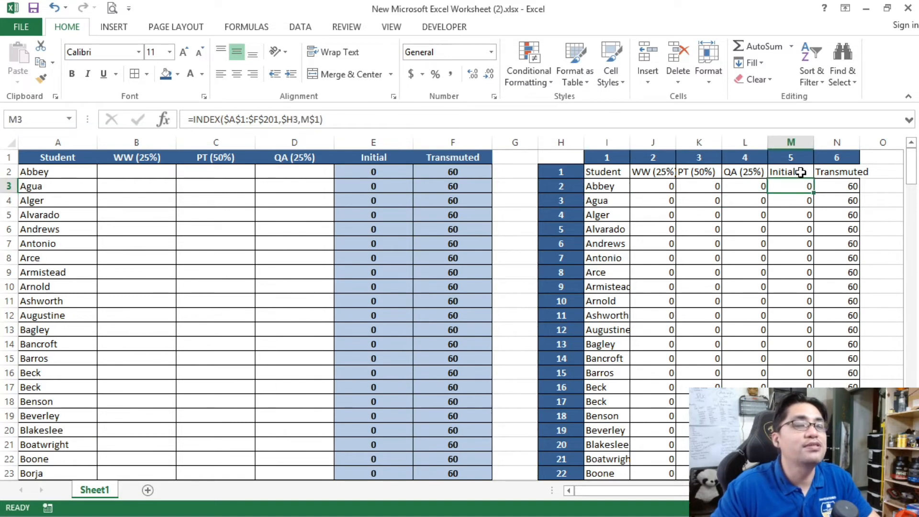
click(797, 172)
click(843, 176)
Step: Clear the mirrored Initial and Transmuted values in M3:N202, keeping the headers
drag(798, 190, 828, 188)
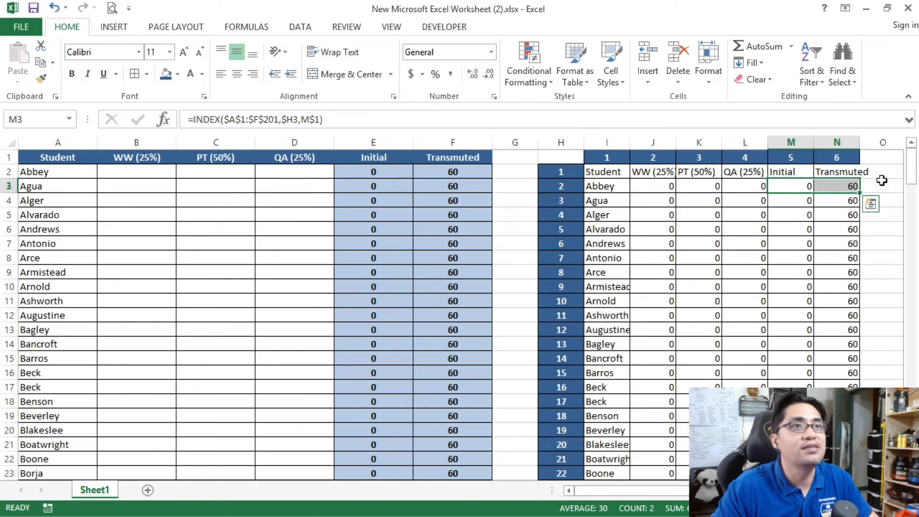
drag(911, 175, 912, 445)
shift+click(837, 473)
key(Delete)
click(789, 199)
click(788, 188)
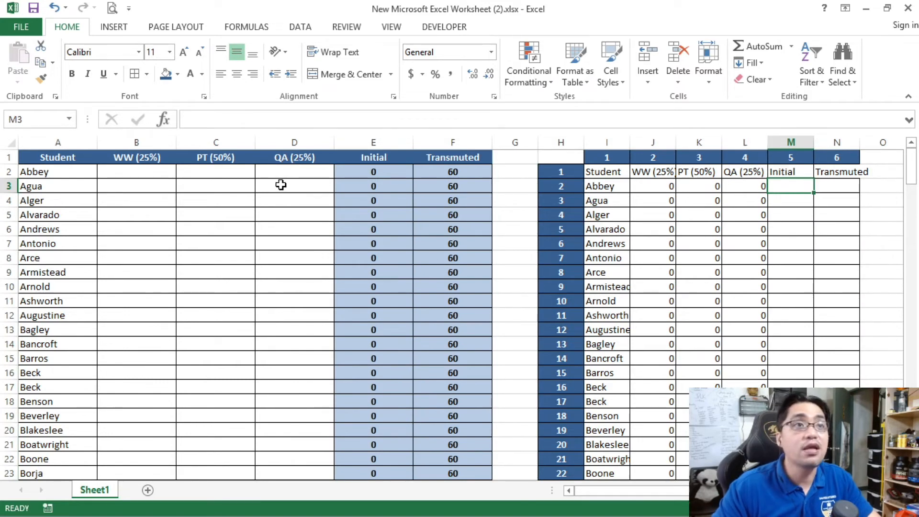
Step: Compare the score cells B2:D2 with J3:L3 and inspect the Initial grade formula in E2
drag(302, 174, 128, 171)
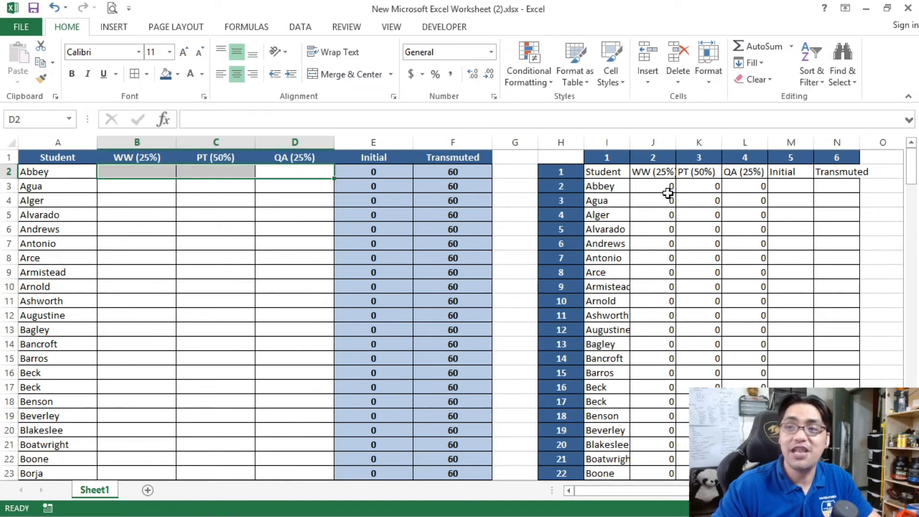
drag(652, 187, 742, 187)
drag(644, 186, 742, 184)
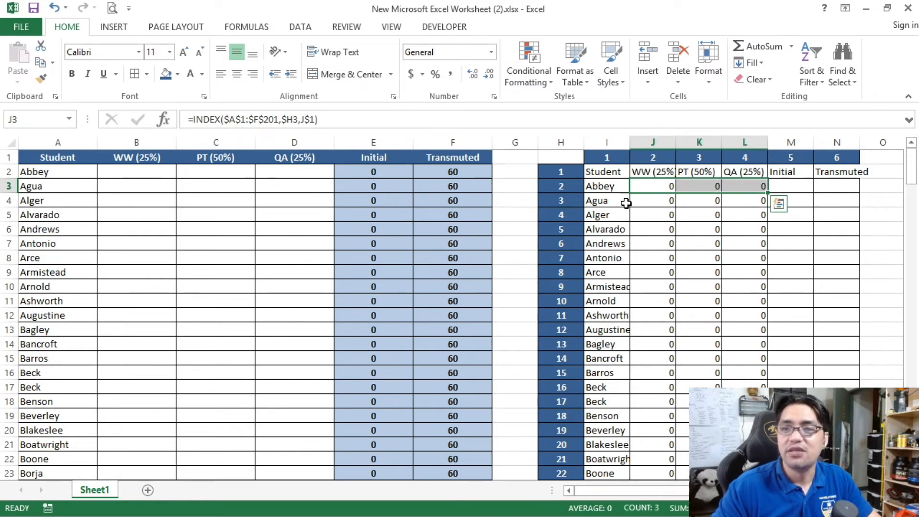
click(397, 172)
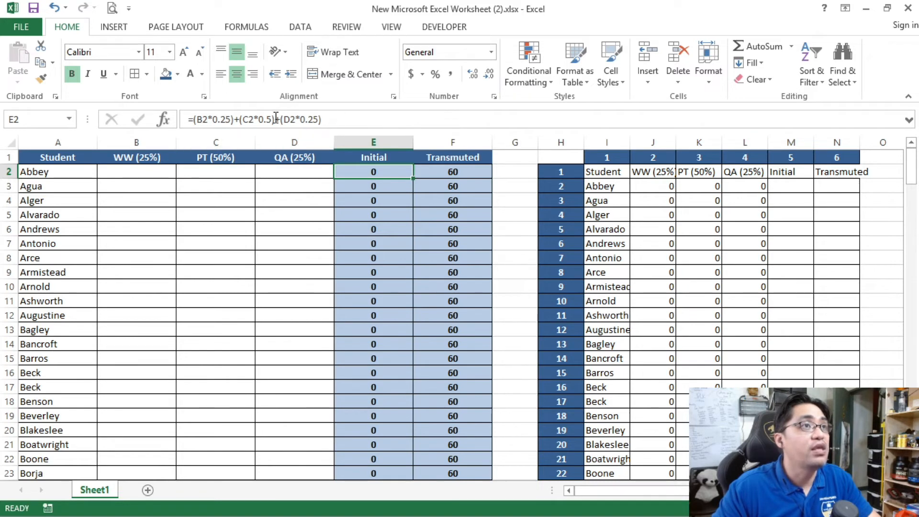
Step: Copy the Initial grade formula from E2 into M3 as formula only and check that it references J3, K3 and L3
key(ctrl+c)
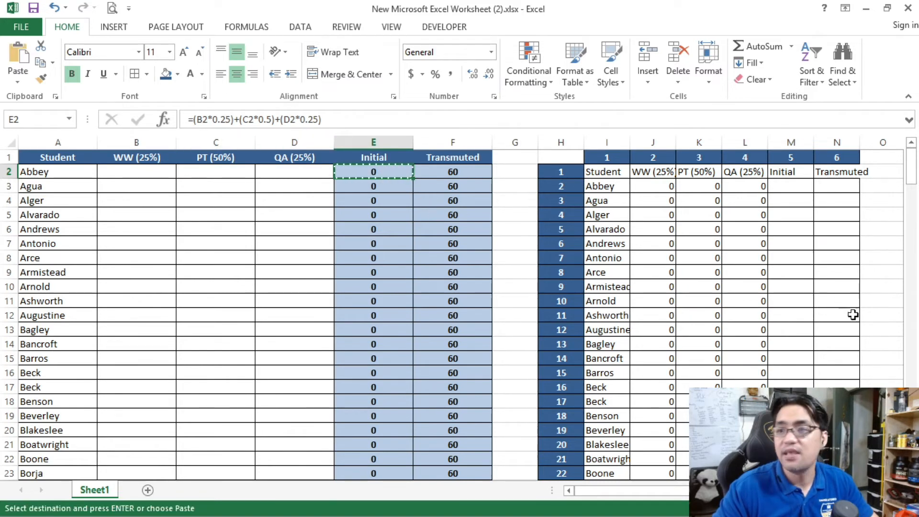
click(792, 187)
key(ctrl+v)
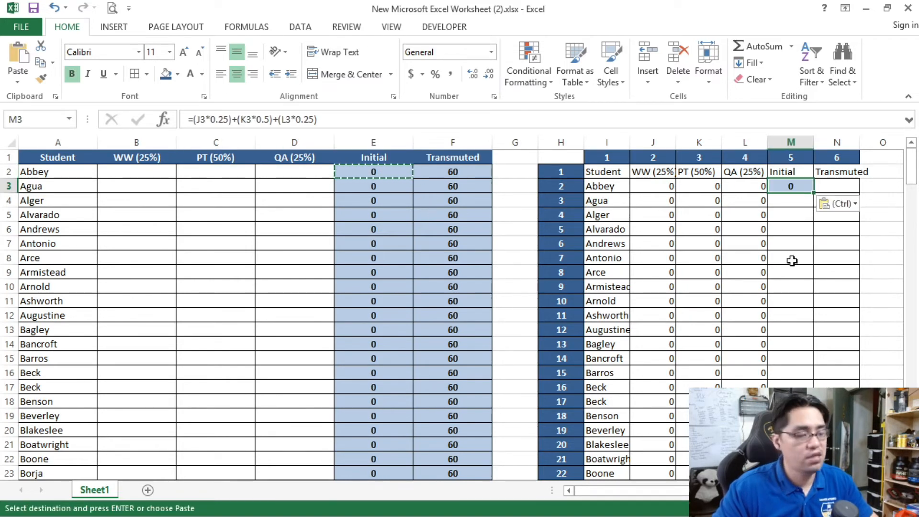
key(ctrl+z)
right_click(791, 189)
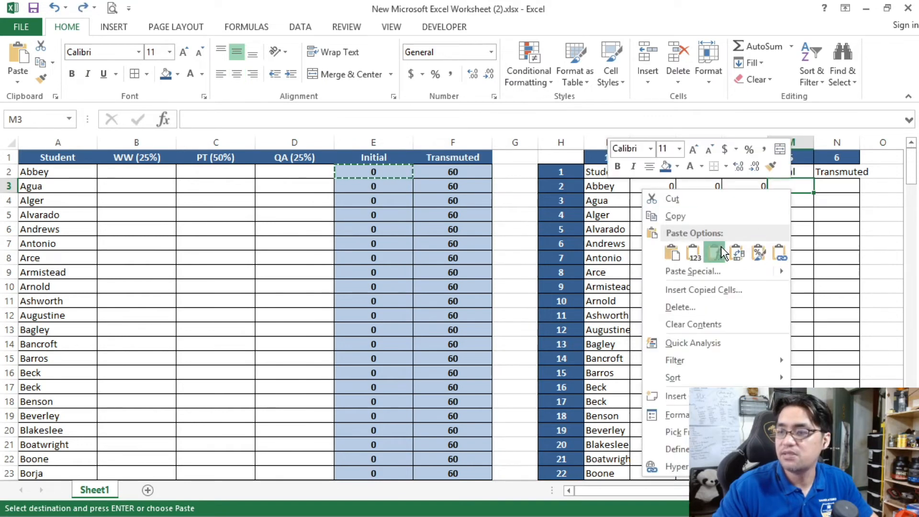
click(716, 250)
click(781, 225)
click(773, 187)
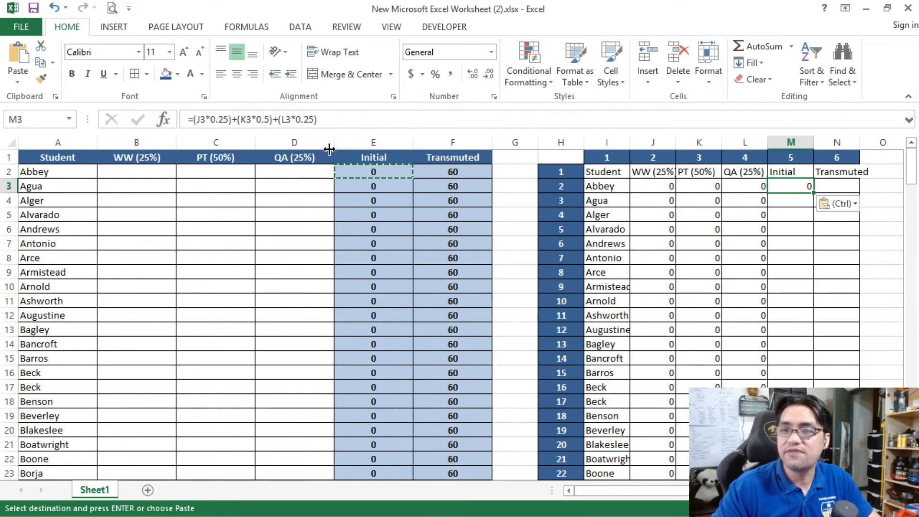
click(296, 119)
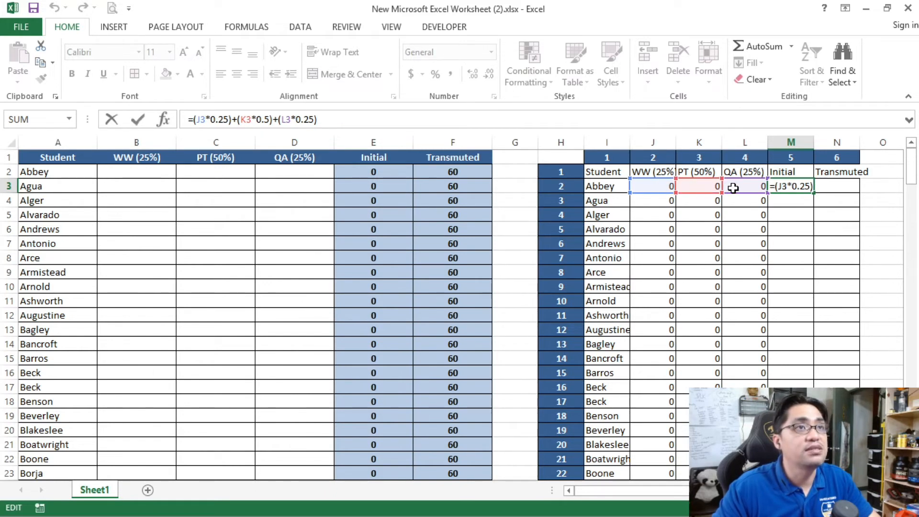
click(474, 125)
key(Return)
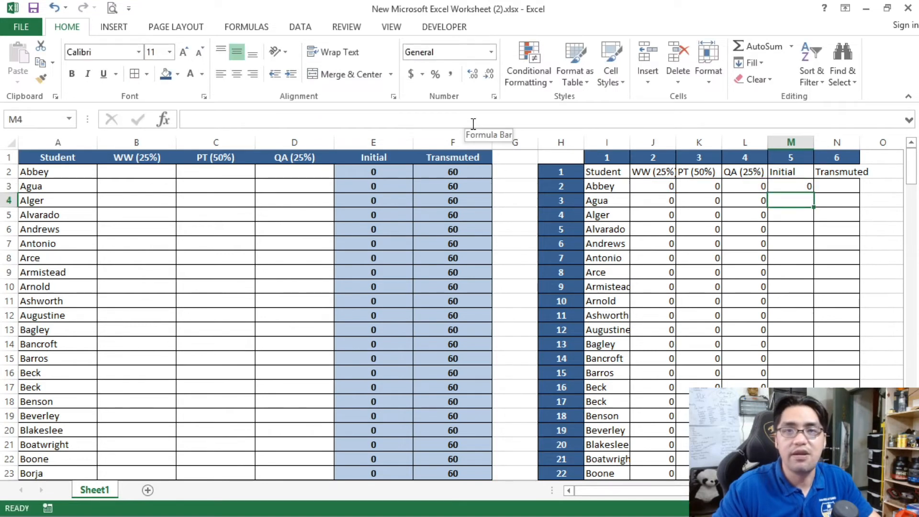
Step: Expand the formula bar to read F2's full Transmuted formula, and copy it into N3 as formula only
click(448, 174)
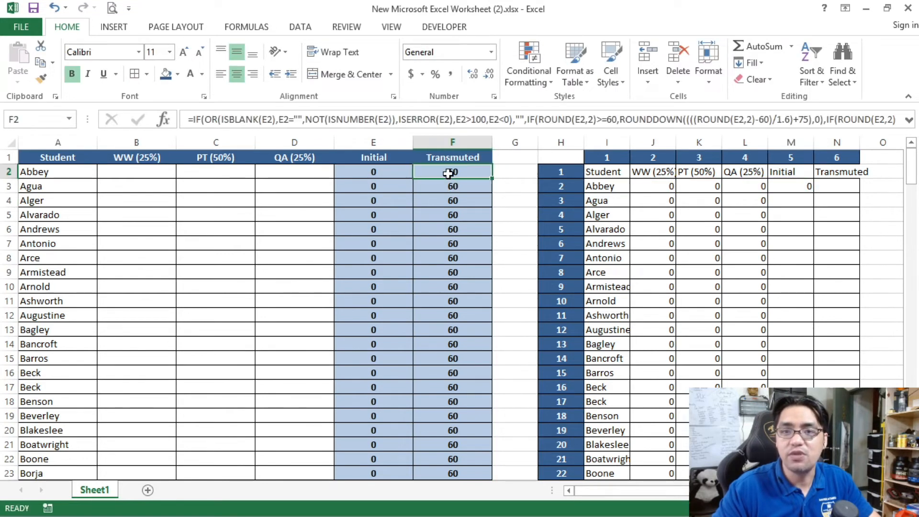
click(473, 126)
drag(458, 130, 457, 157)
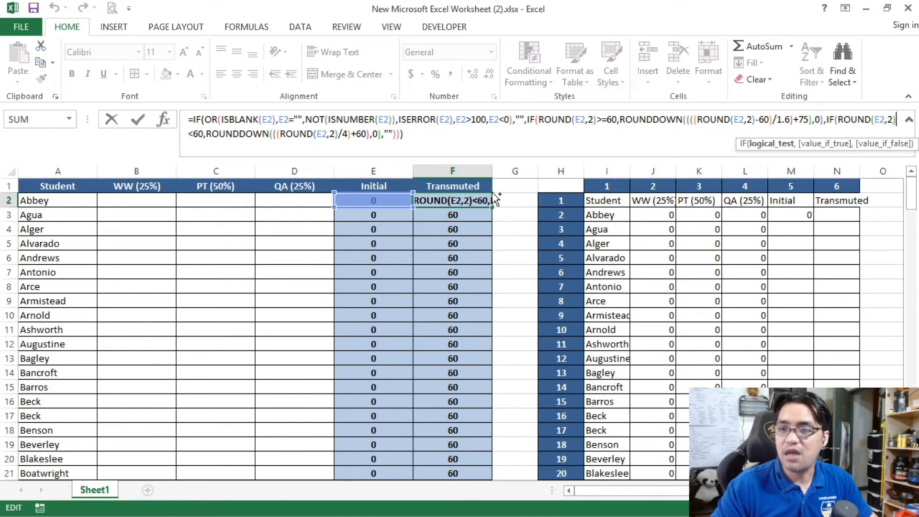
click(486, 230)
click(481, 200)
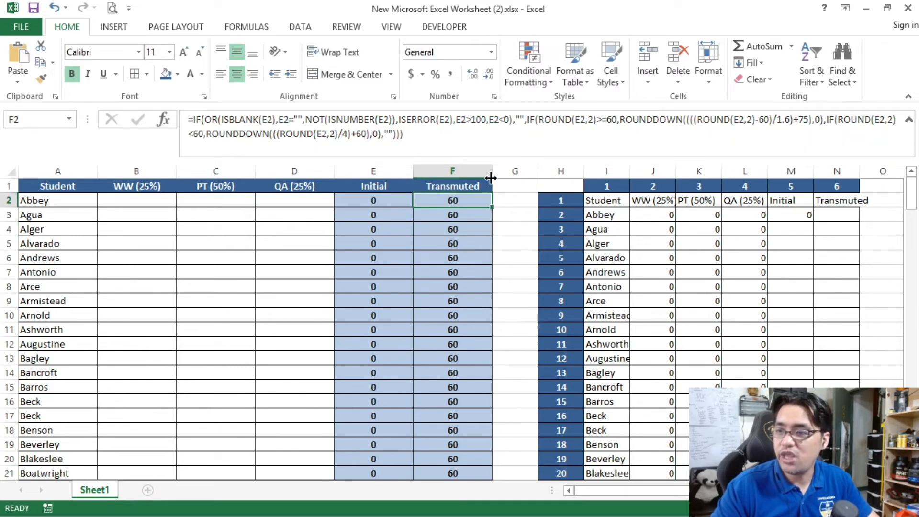
click(801, 220)
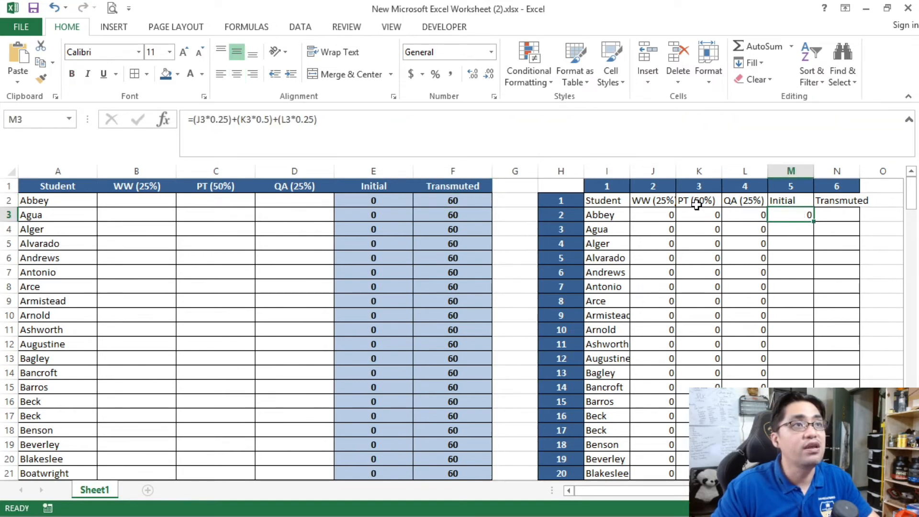
click(461, 200)
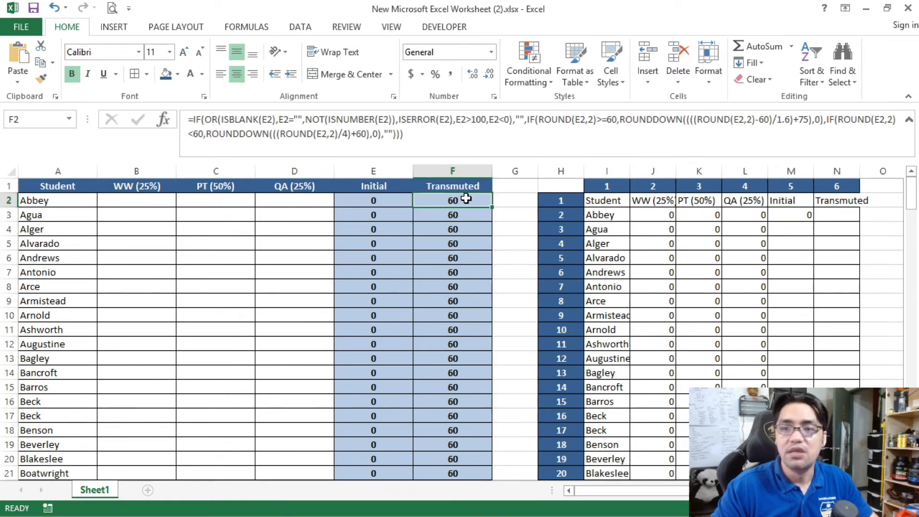
key(ctrl+c)
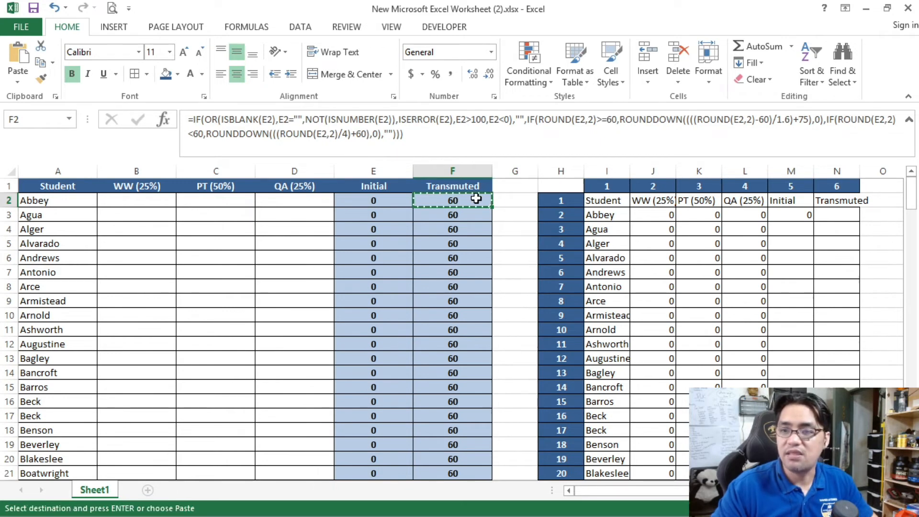
right_click(845, 218)
click(769, 283)
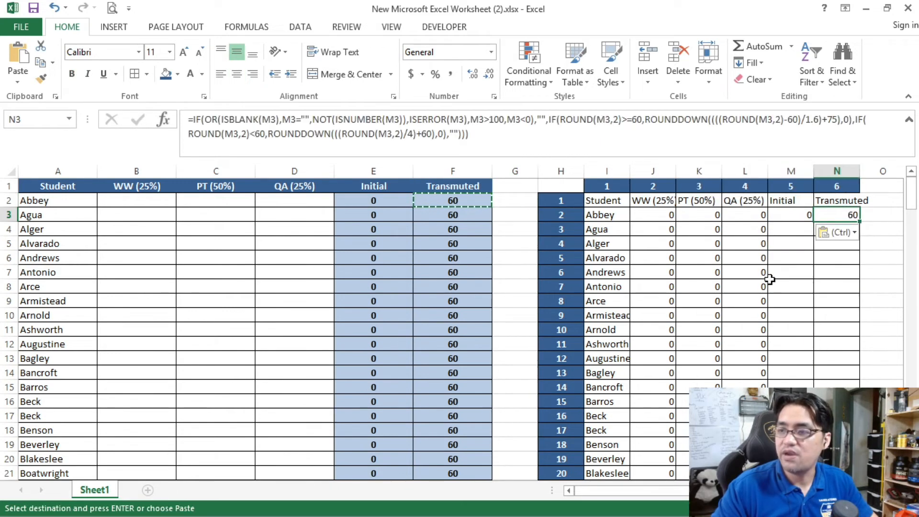
Step: Check M3 and N3 against the scores in J3:L3, and copy both formulas down through M3:N202
click(808, 215)
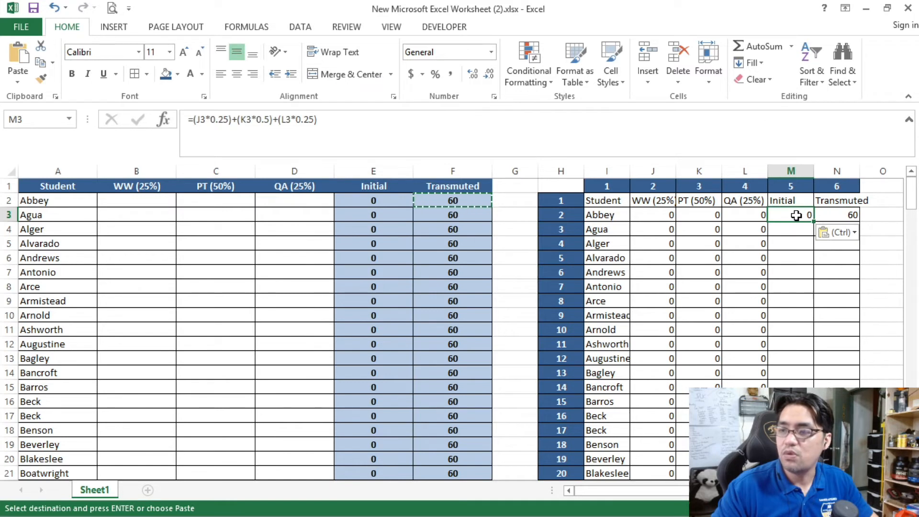
drag(754, 213, 643, 209)
click(841, 214)
drag(744, 217, 659, 219)
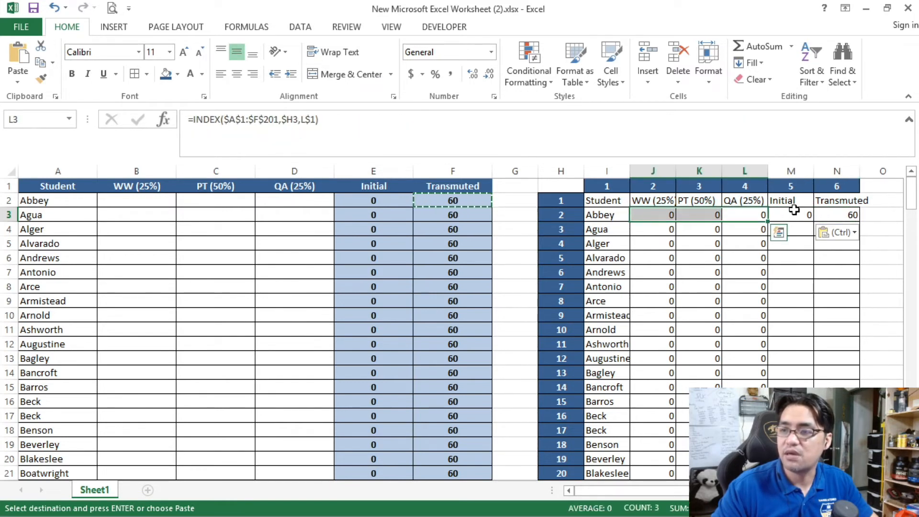
drag(795, 214, 830, 212)
key(ctrl+c)
drag(910, 197, 911, 466)
shift+click(837, 473)
key(ctrl+v)
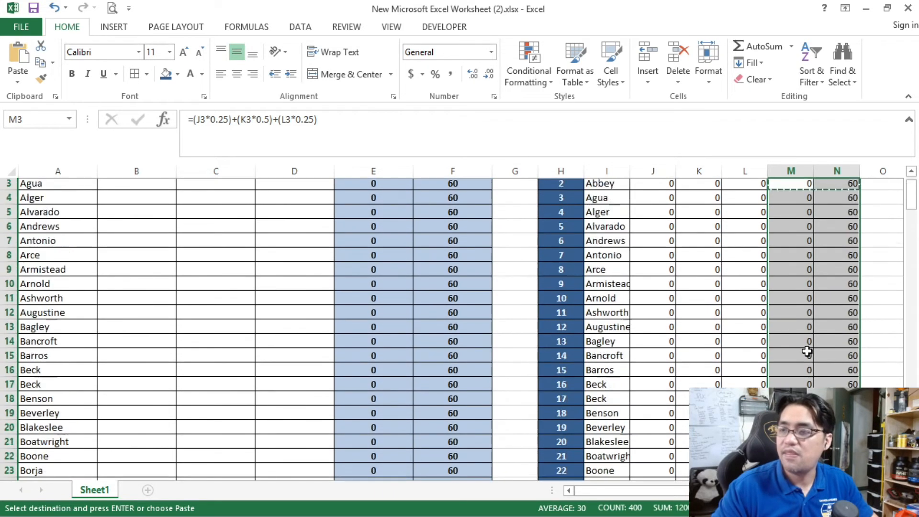
click(745, 257)
key(Escape)
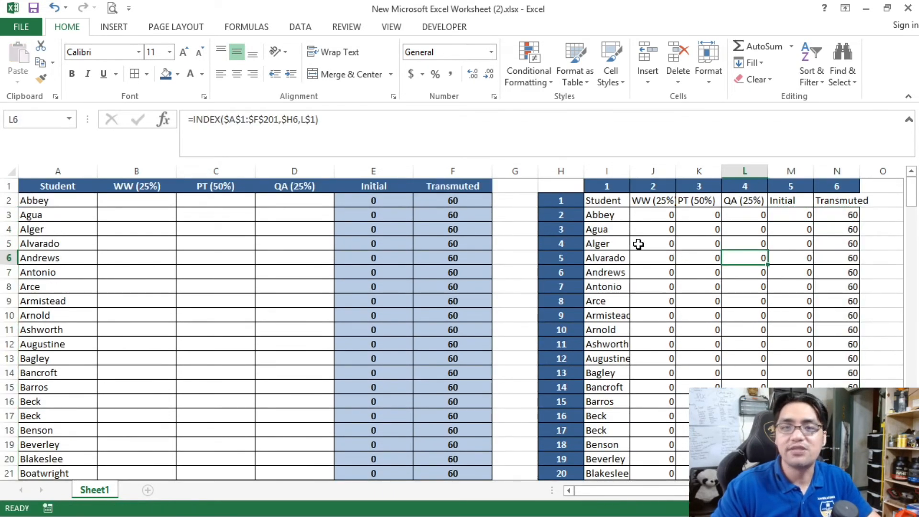
Step: Clear the original Initial and Transmuted formulas in E2:F201, keeping the headers and cell formatting
click(806, 214)
mouse_move(911, 192)
mouse_down()
mouse_move(917, 311)
mouse_move(914, 187)
mouse_up()
click(388, 202)
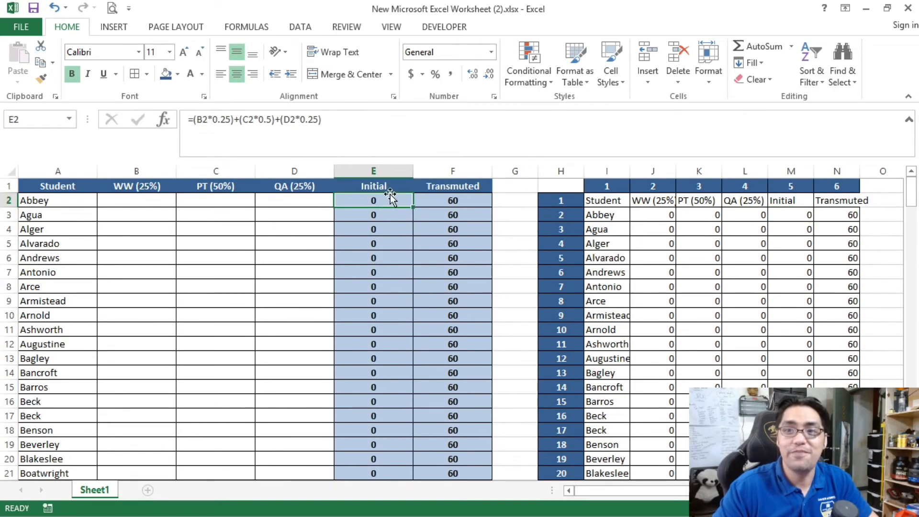
scroll(419, 253, down, 16)
scroll(419, 253, down, 20)
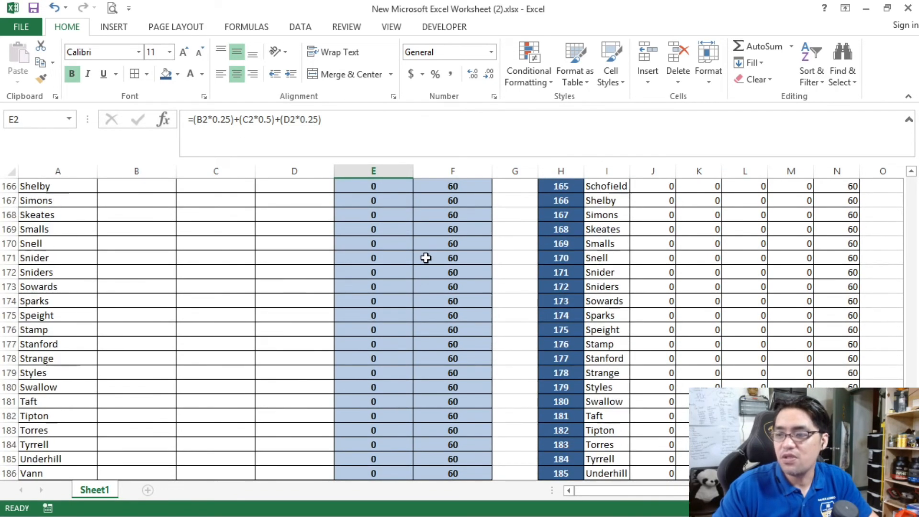
key(ctrl+z)
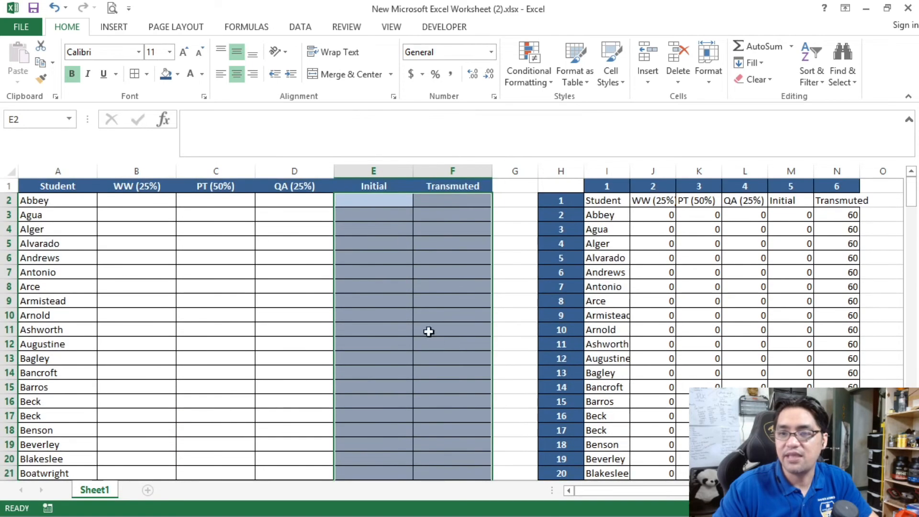
click(378, 187)
Step: Link the Initial grade cell E2 to the mirrored grid with =M3 and compare the two cells' formulas
click(381, 199)
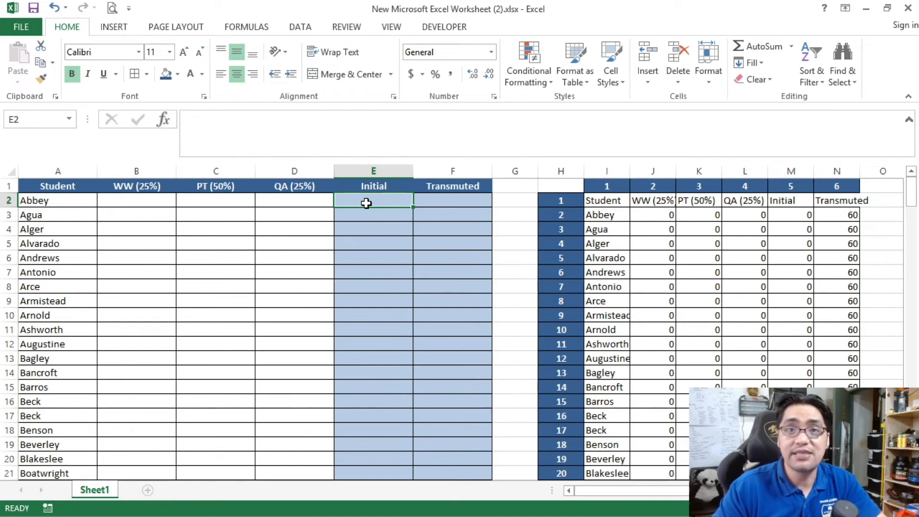
text(=)
click(797, 213)
key(Return)
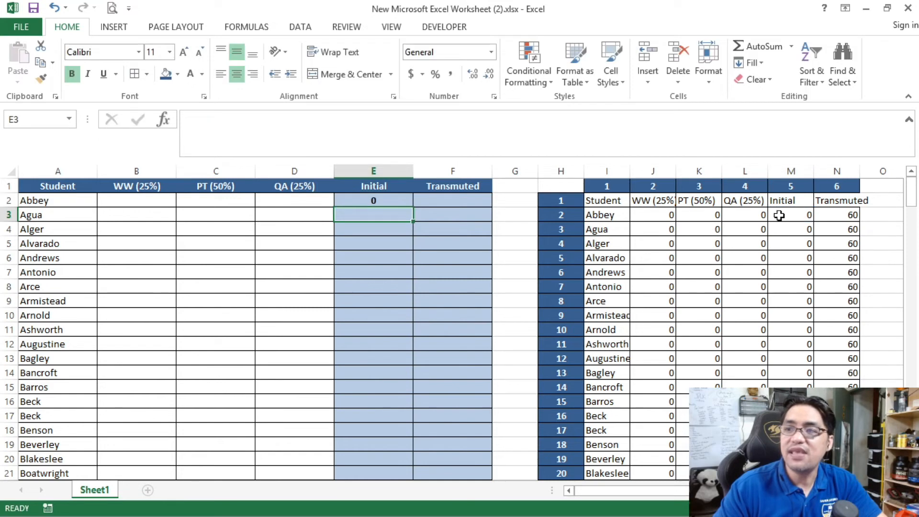
click(779, 216)
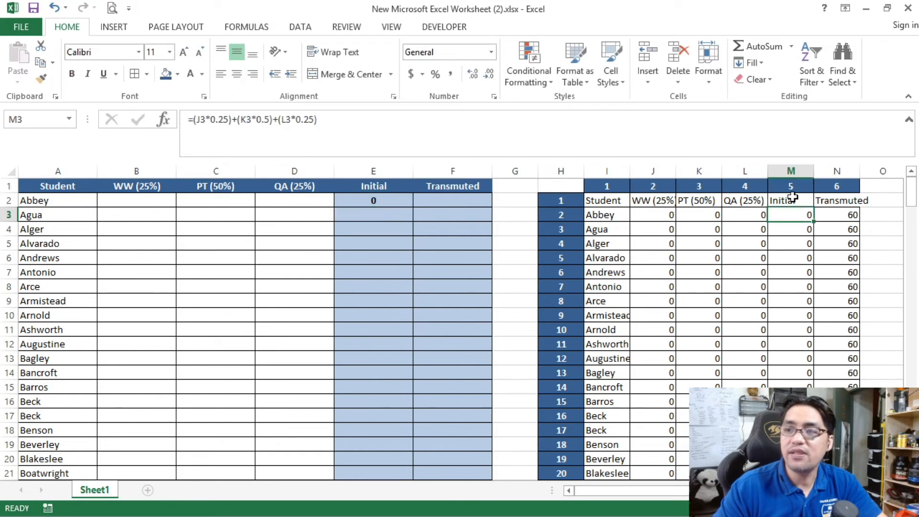
click(387, 197)
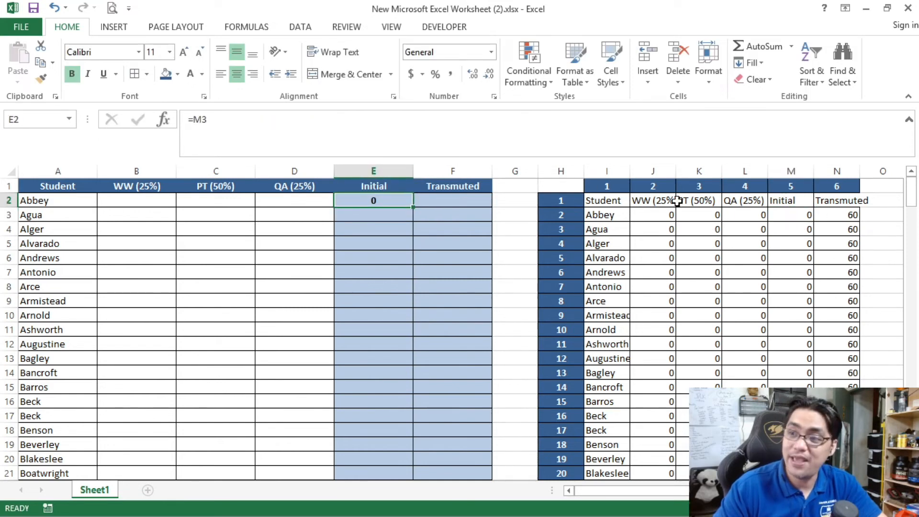
click(805, 215)
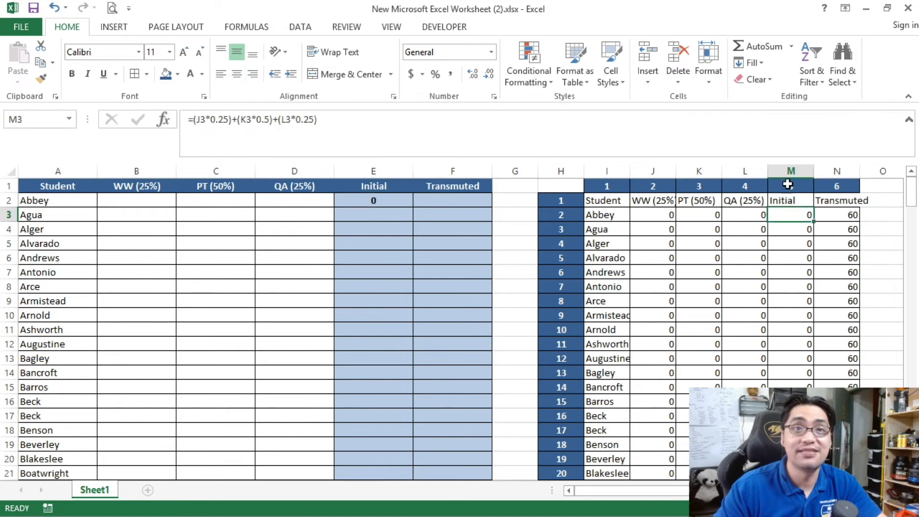
click(392, 199)
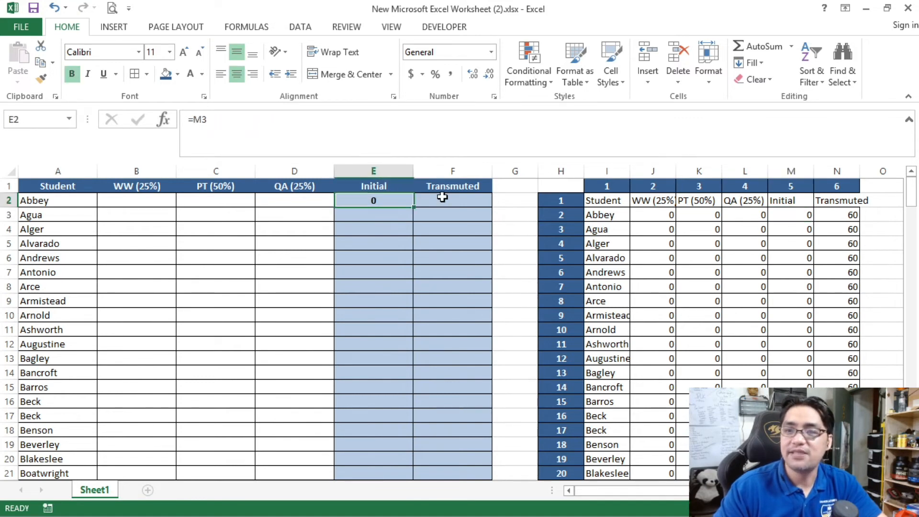
Step: Link the Transmuted grade cell F2 to the mirrored grid with the formula =N3
click(433, 199)
text(=)
click(833, 217)
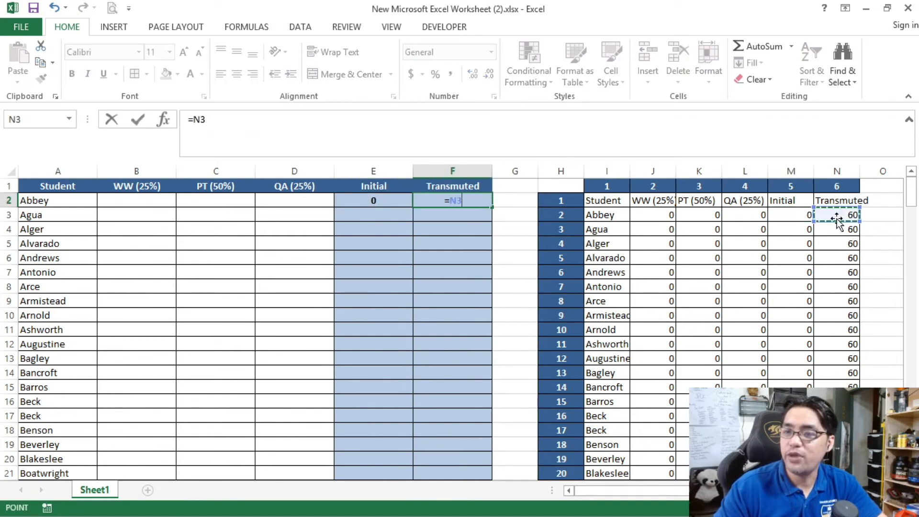
key(Return)
Step: Copy the linking formulas from E2:F2 down the Initial and Transmuted columns to row 201
drag(358, 200, 426, 200)
key(ctrl+c)
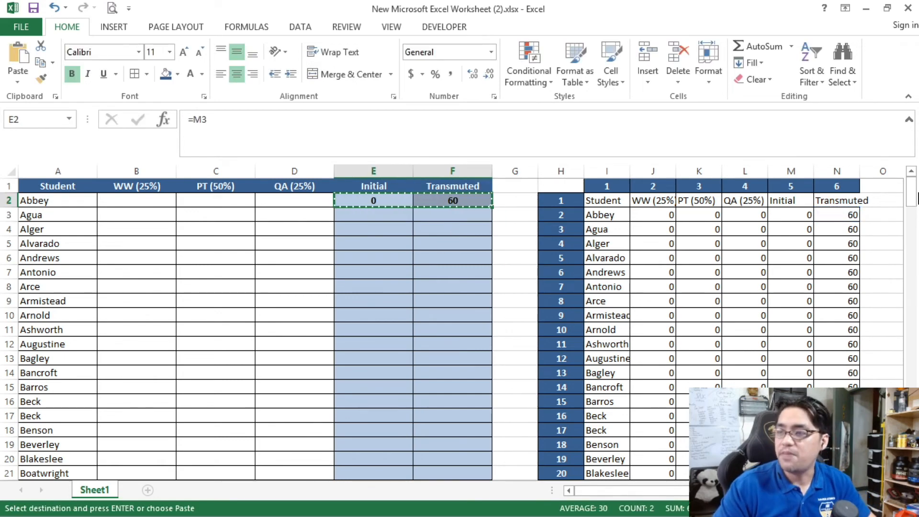
drag(911, 191, 912, 203)
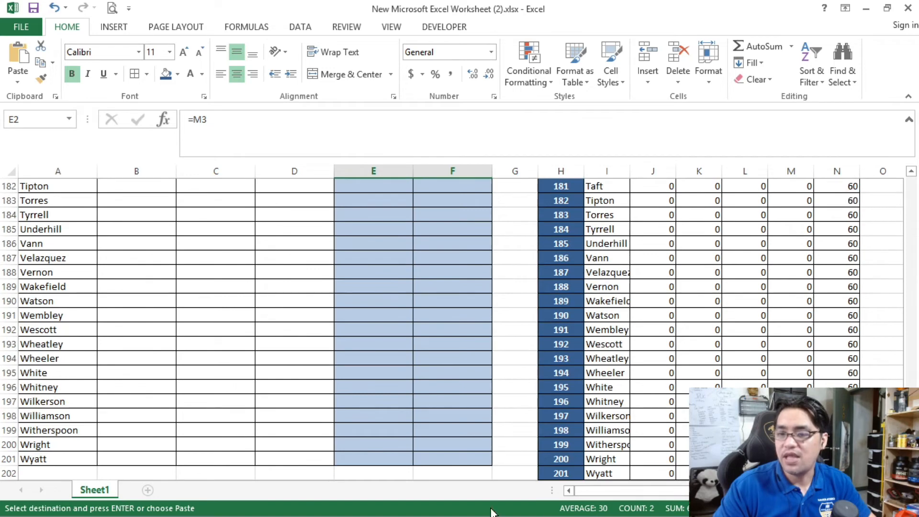
shift+click(459, 462)
key(ctrl+v)
click(374, 339)
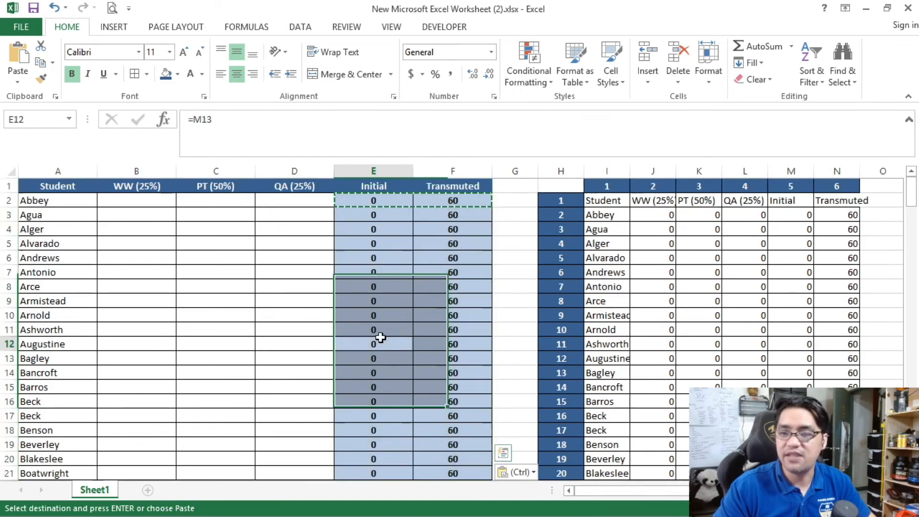
key(Escape)
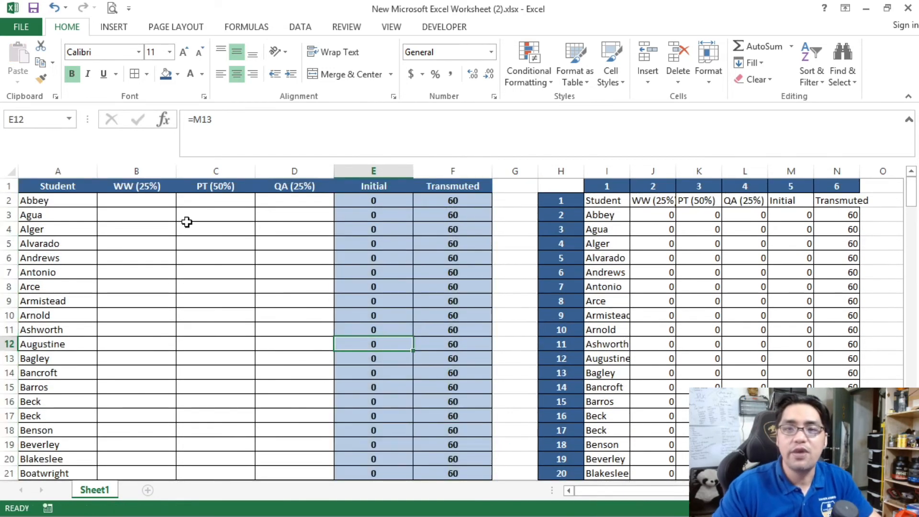
Step: Enter the test scores 74, 85 and 96 in B2:D2 and collapse the expanded formula bar to one line
click(126, 200)
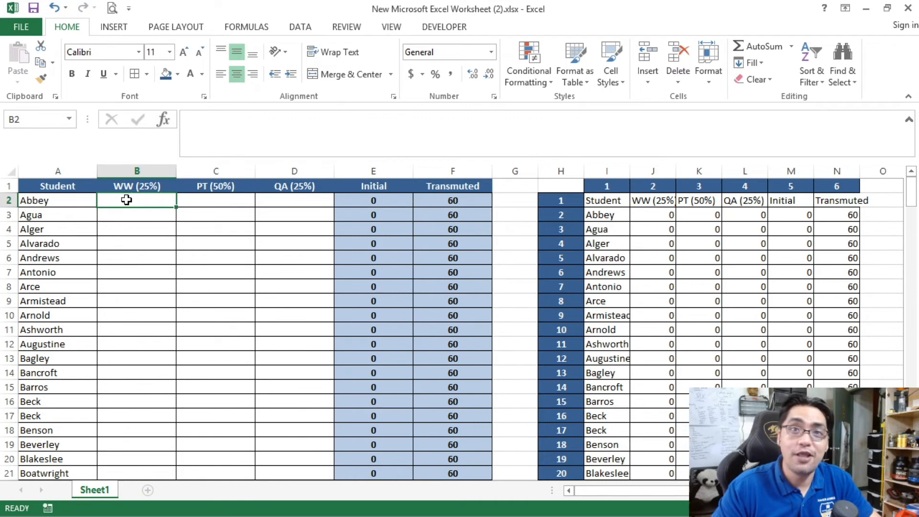
click(144, 246)
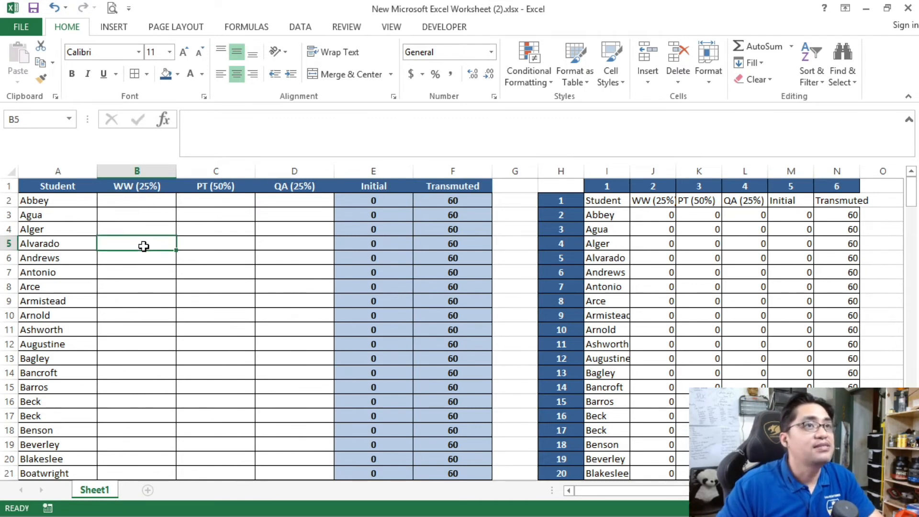
click(126, 218)
click(131, 201)
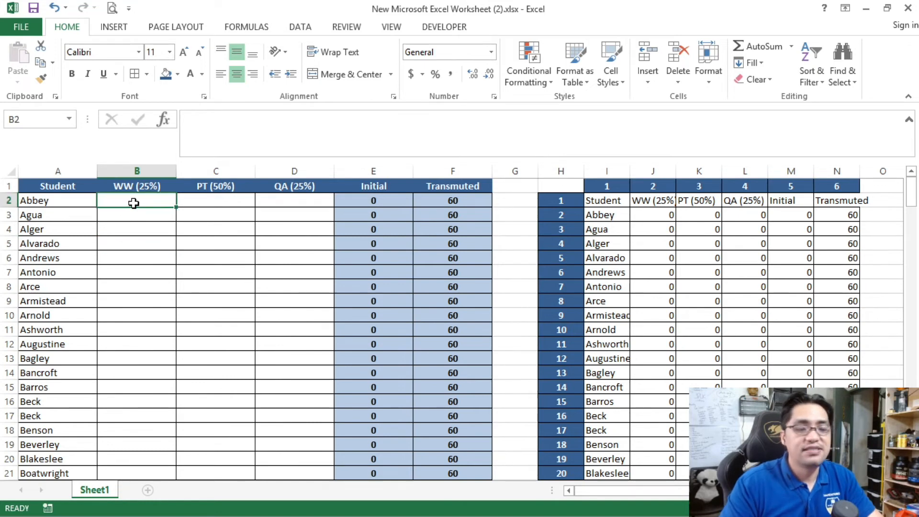
text(74)
key(Tab)
text(85)
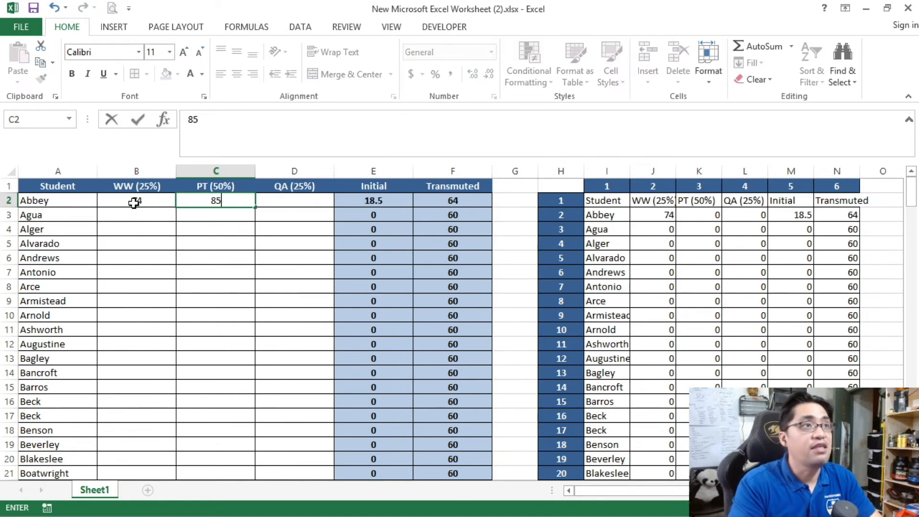
key(Tab)
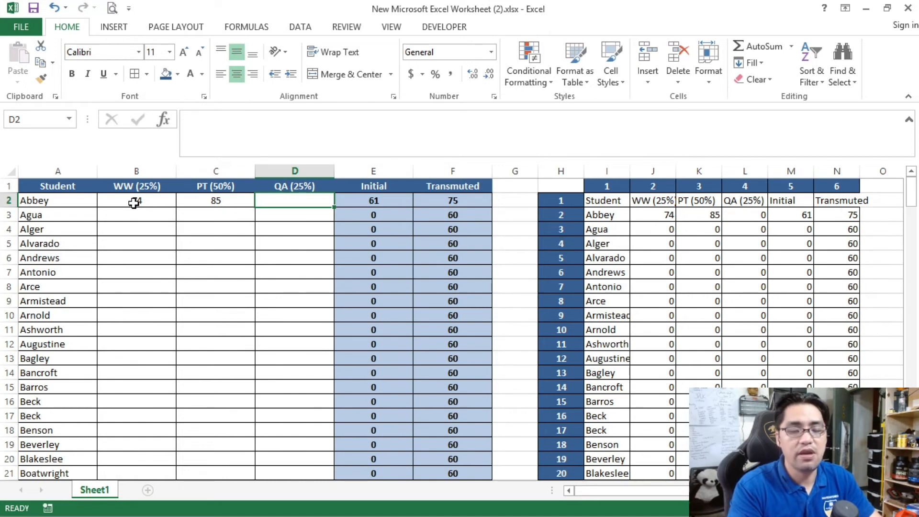
text(96)
key(Return)
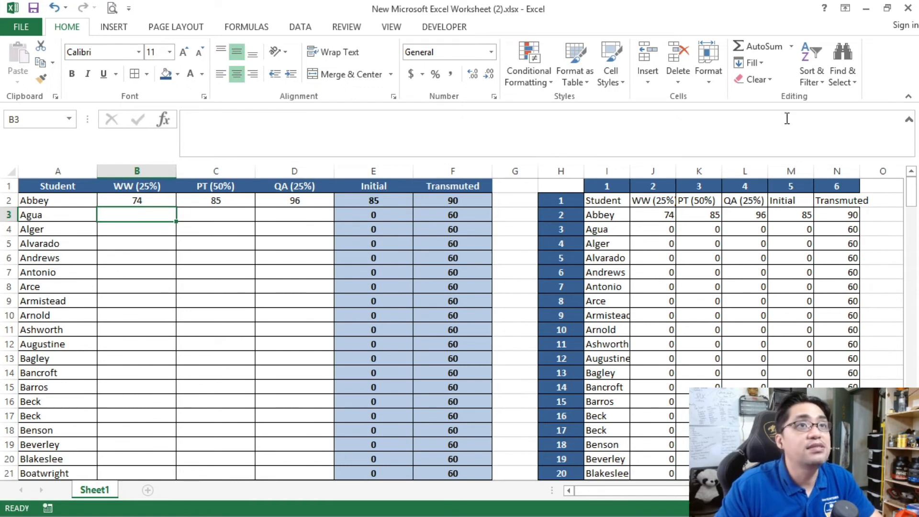
click(909, 119)
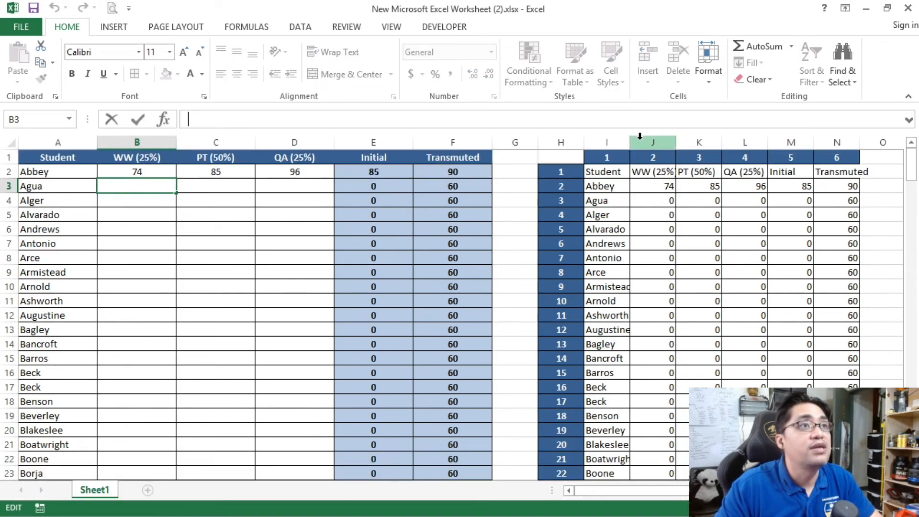
click(475, 171)
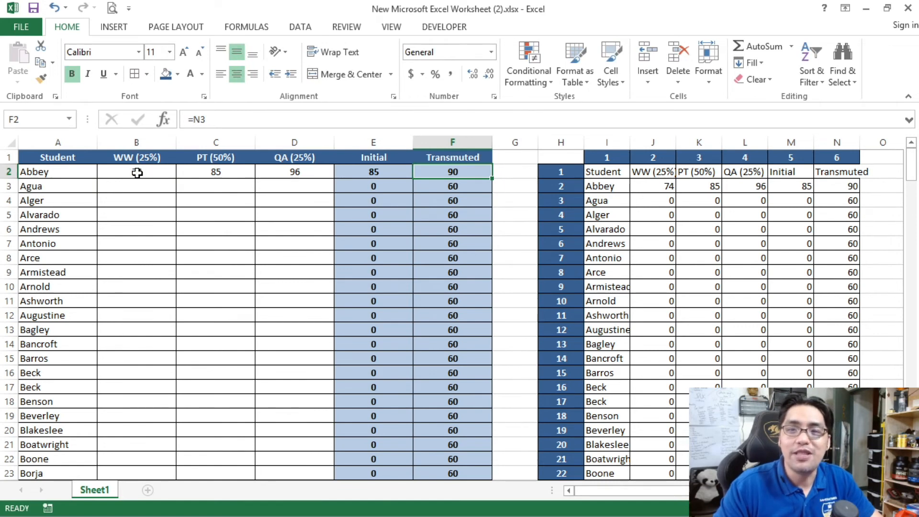
Step: Move the test scores from B2:D2 to B5:D5 and check the Initial and Transmuted cells of rows 2 and 5
drag(137, 172, 302, 177)
key(ctrl+c)
click(130, 215)
key(ctrl+v)
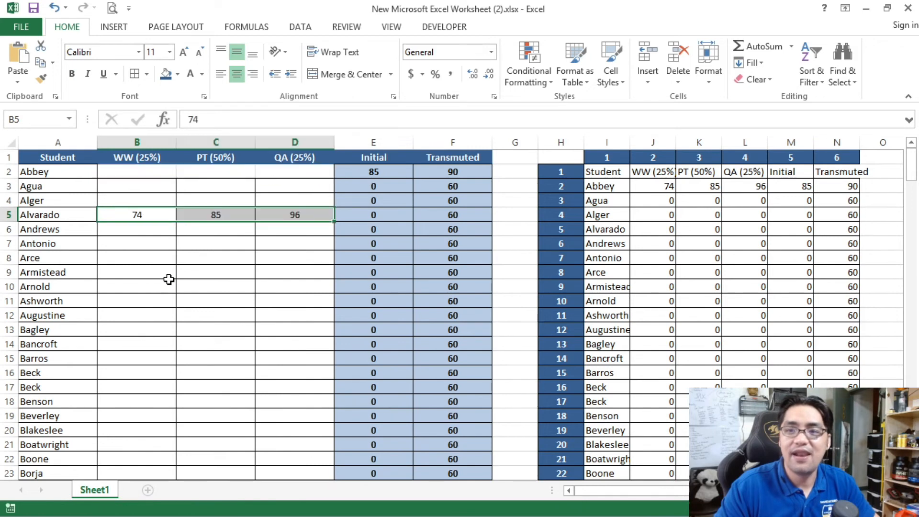
click(168, 282)
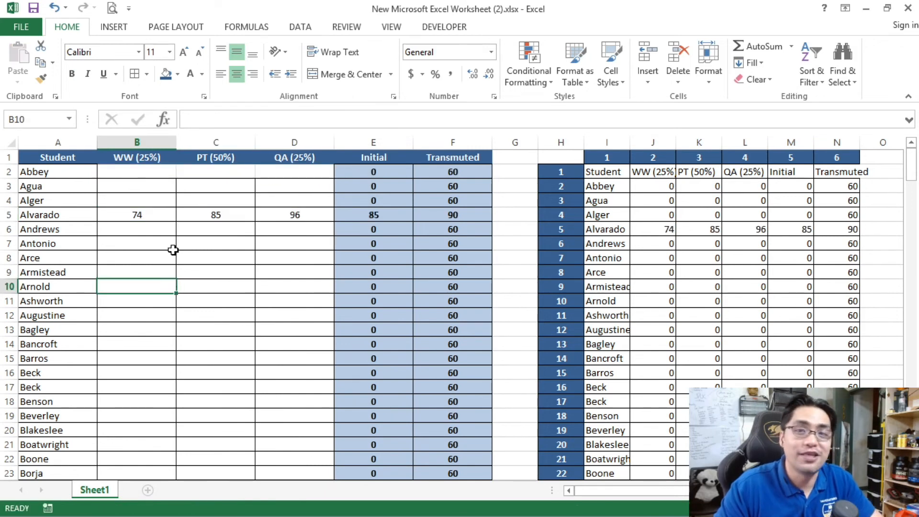
drag(348, 171, 439, 169)
click(389, 215)
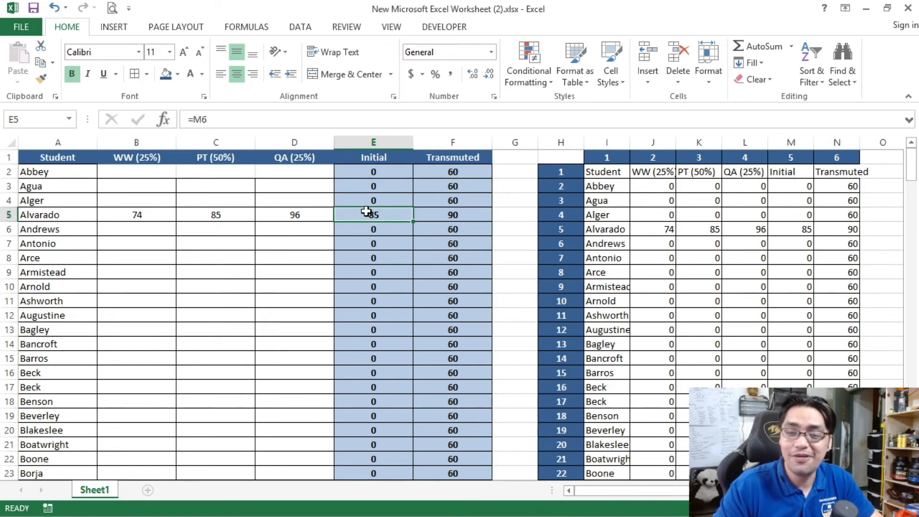
drag(371, 213, 429, 211)
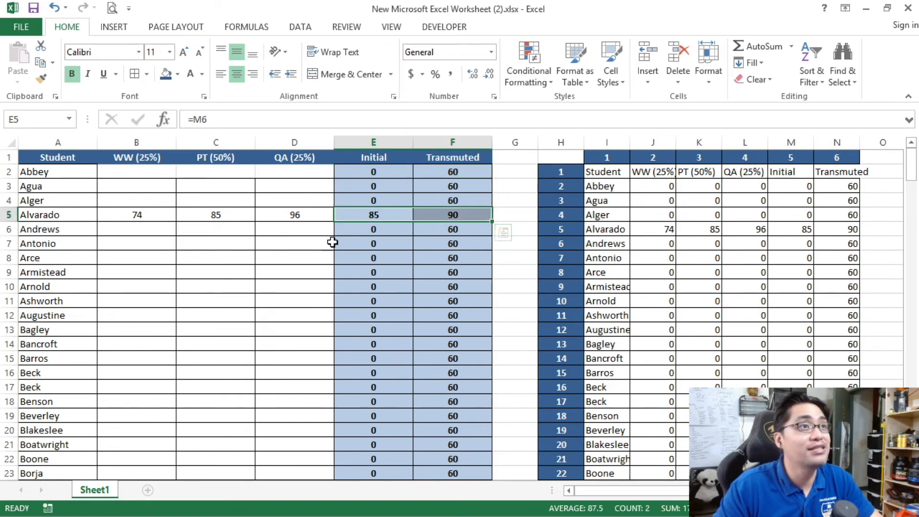
click(306, 245)
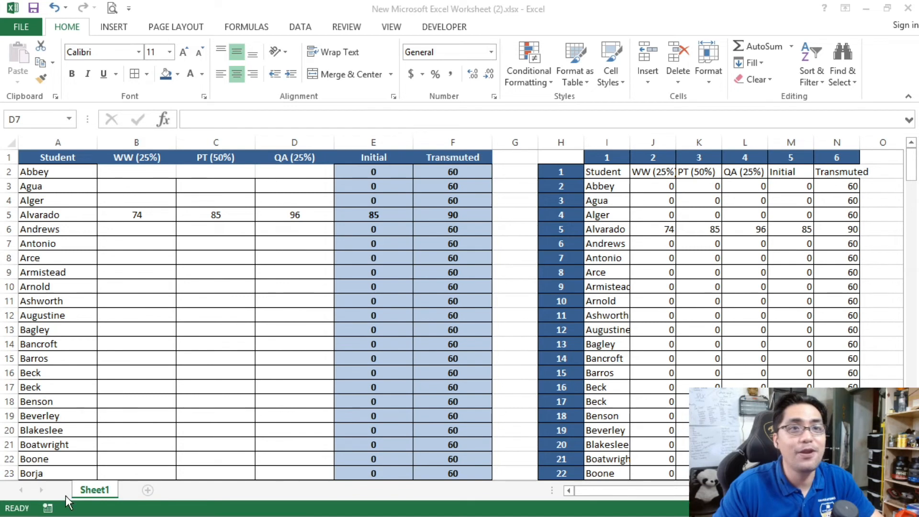
Step: Inspect the INDEX formulas of the mirrored grid in cells J3 and I2
click(242, 372)
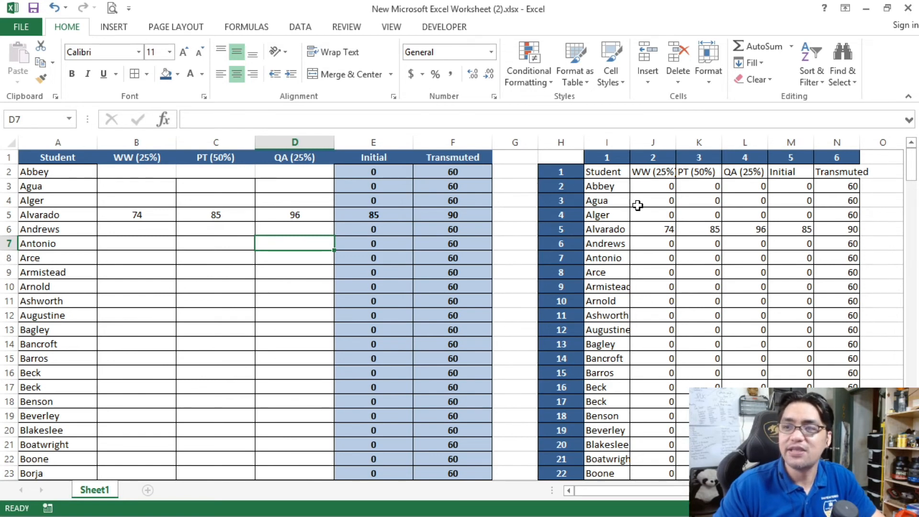
click(654, 187)
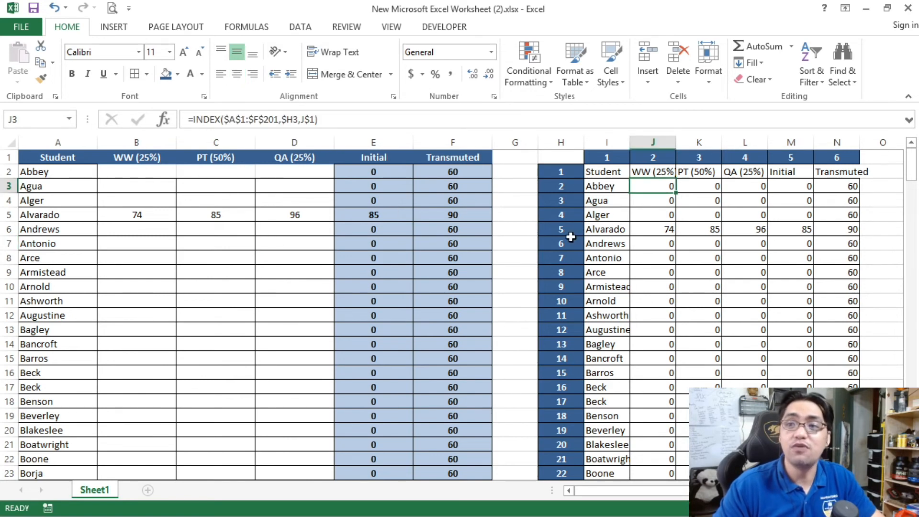
click(613, 173)
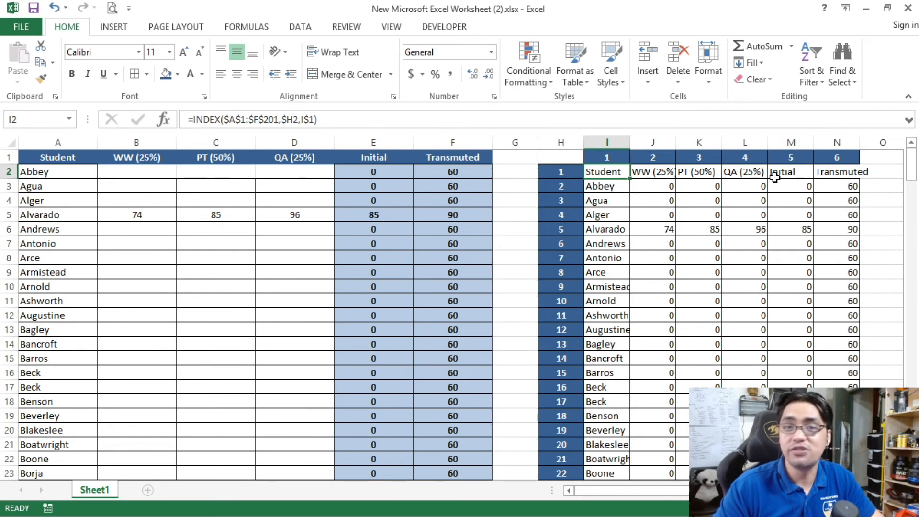
Step: Move the test scores from B5:D5 to B10:D10
drag(114, 213, 295, 228)
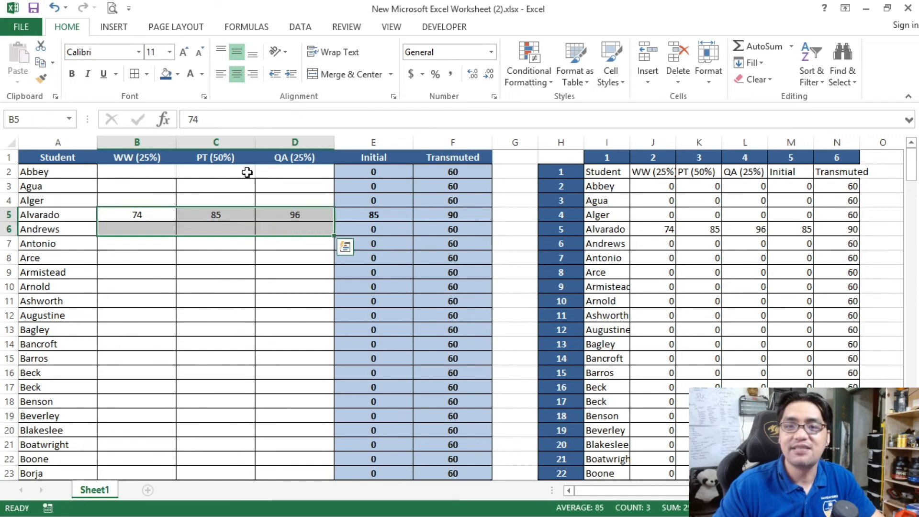
drag(150, 214, 278, 218)
key(ctrl+c)
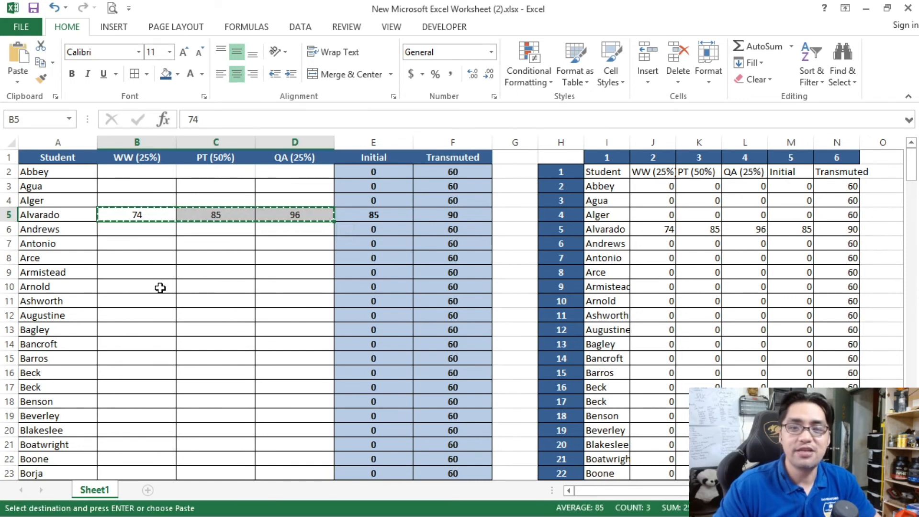
click(160, 287)
key(ctrl+v)
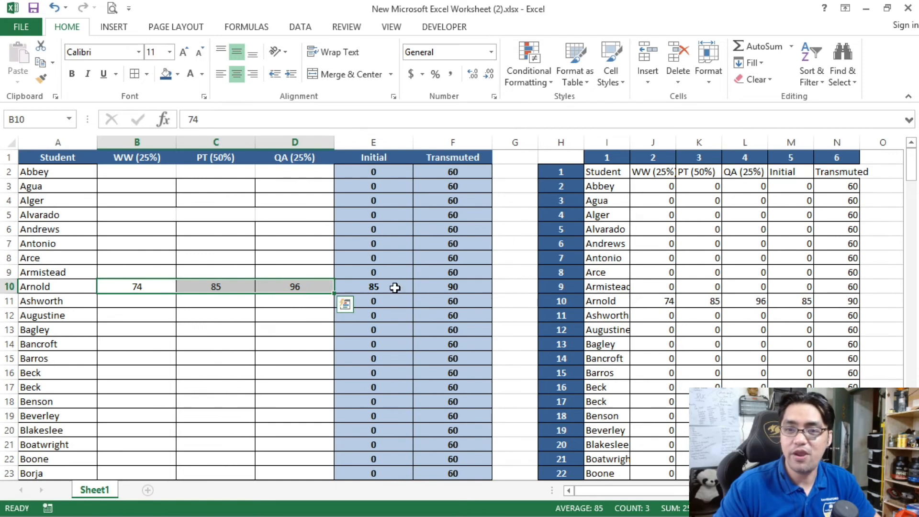
click(344, 304)
Step: Try moving the student name from A2 to A6 and undo the move
click(68, 172)
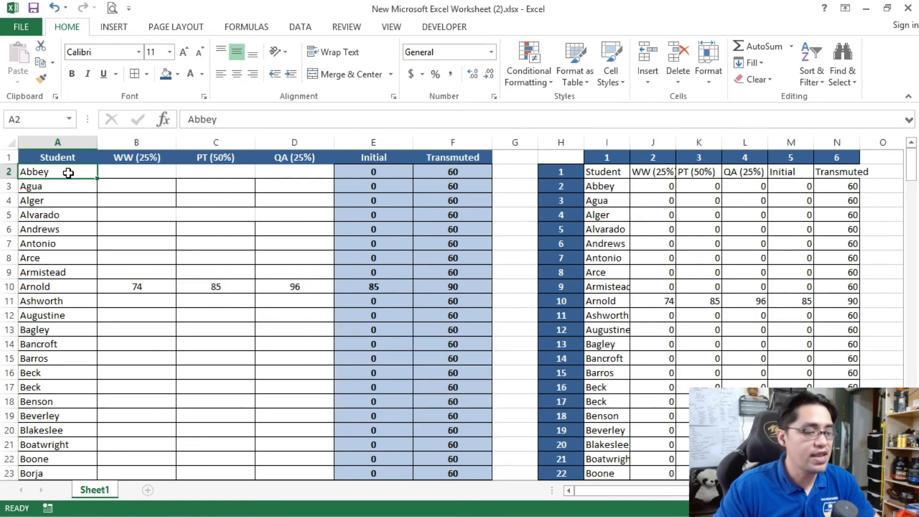
key(ctrl+c)
key(ctrl+v)
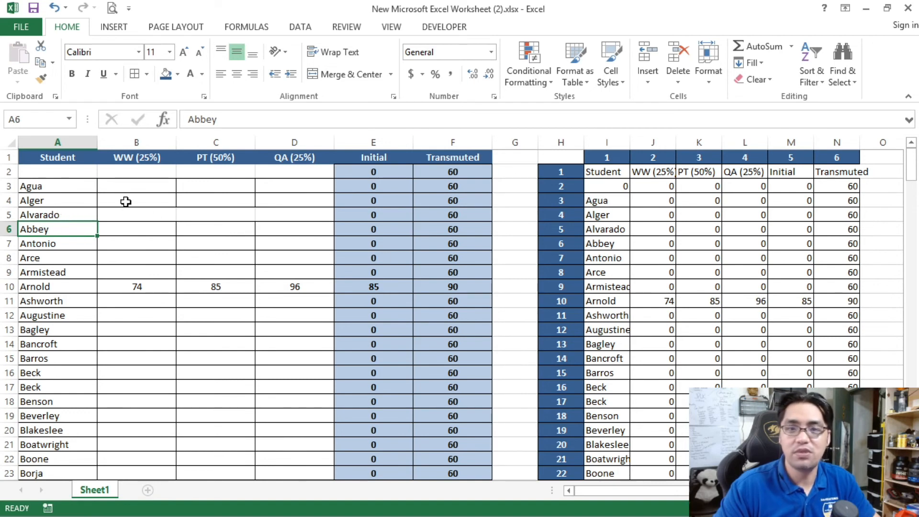
key(ctrl+z)
key(Escape)
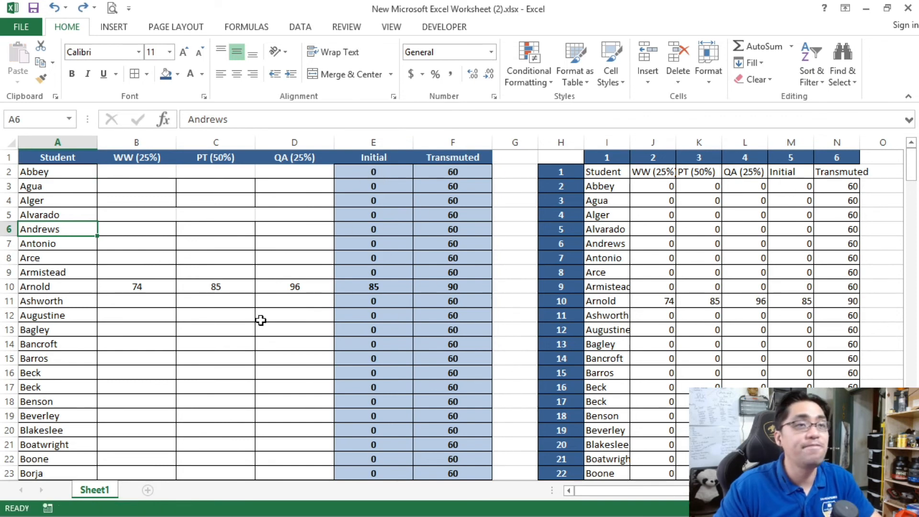
click(227, 349)
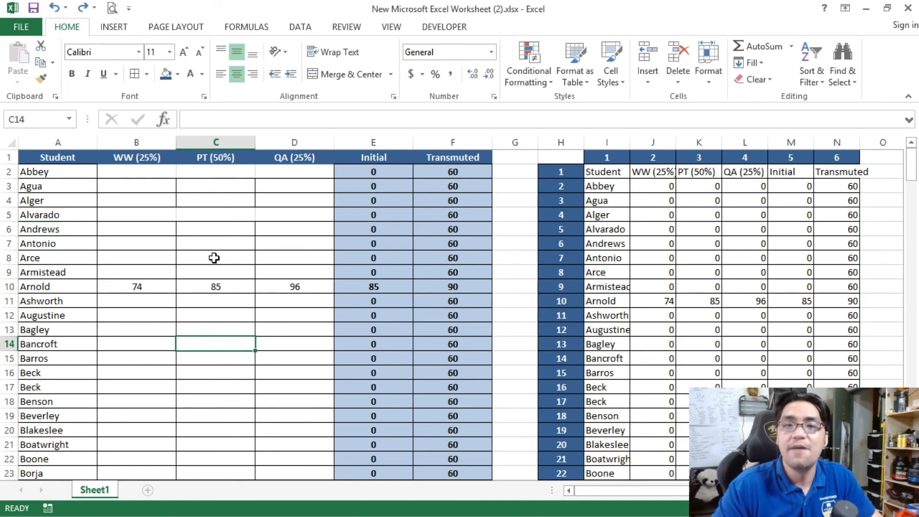
Step: Compare the INDEX formula in I2 with the grade table in columns A to F that it references
click(616, 173)
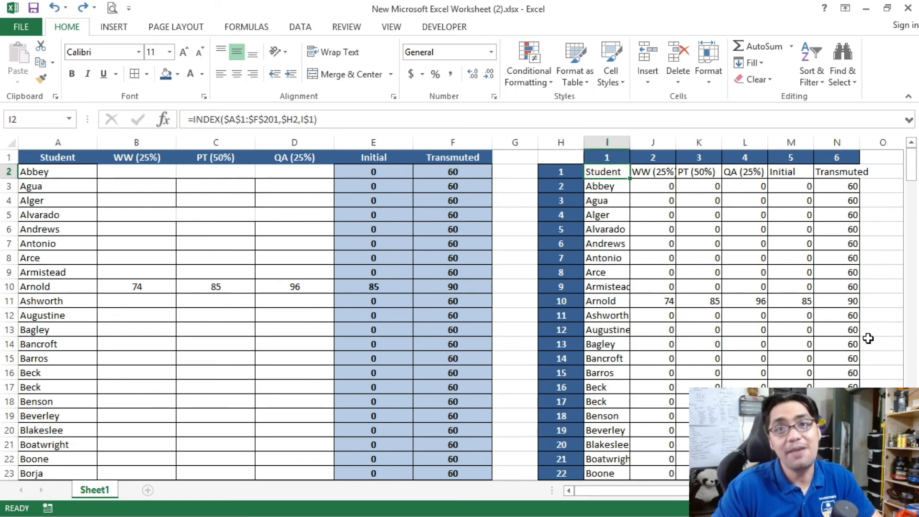
drag(63, 160, 436, 434)
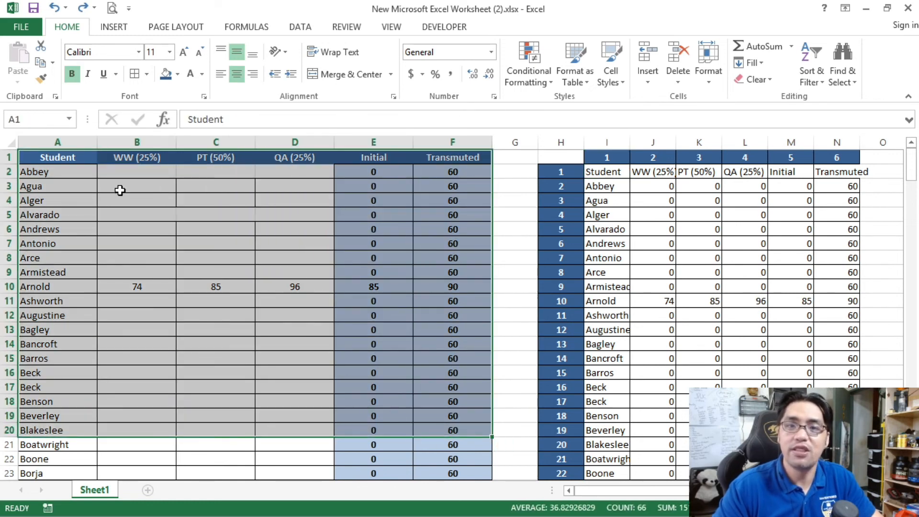
drag(62, 161, 447, 414)
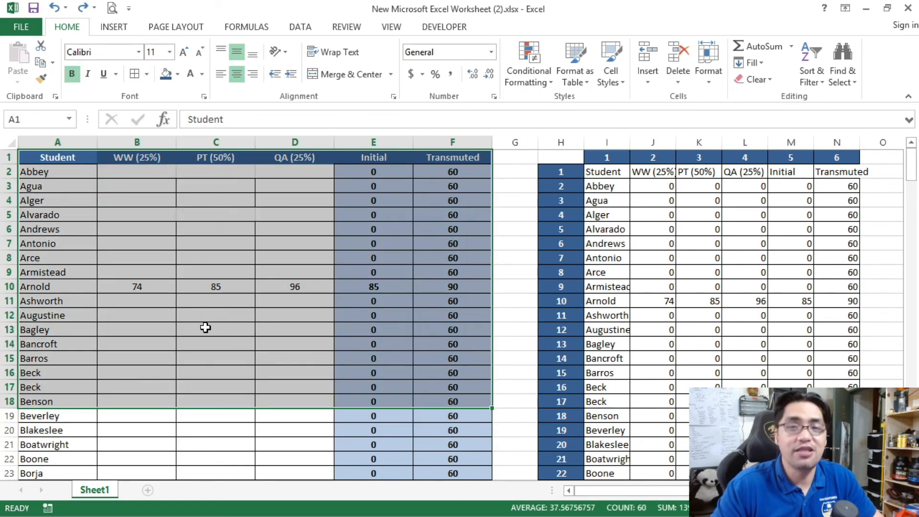
click(205, 329)
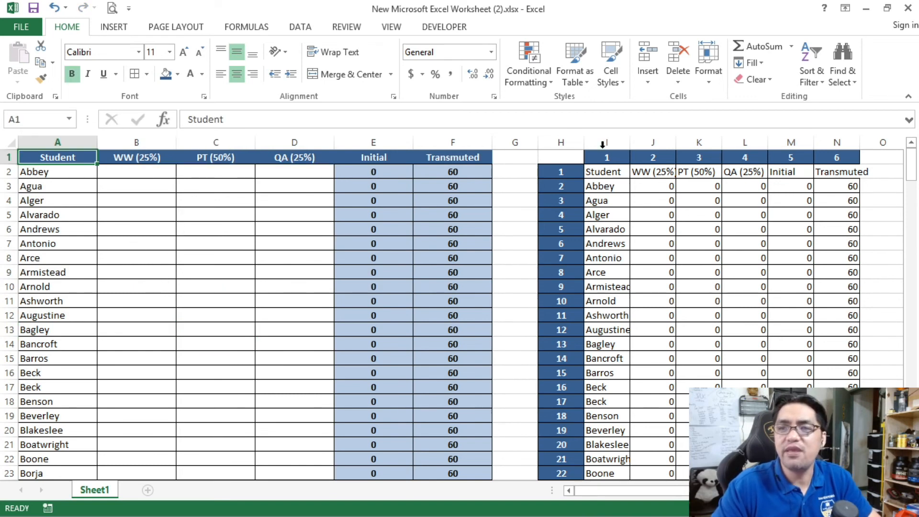
Step: Hide the helper columns H to N that hold the mirrored grid
drag(566, 140, 830, 146)
click(614, 211)
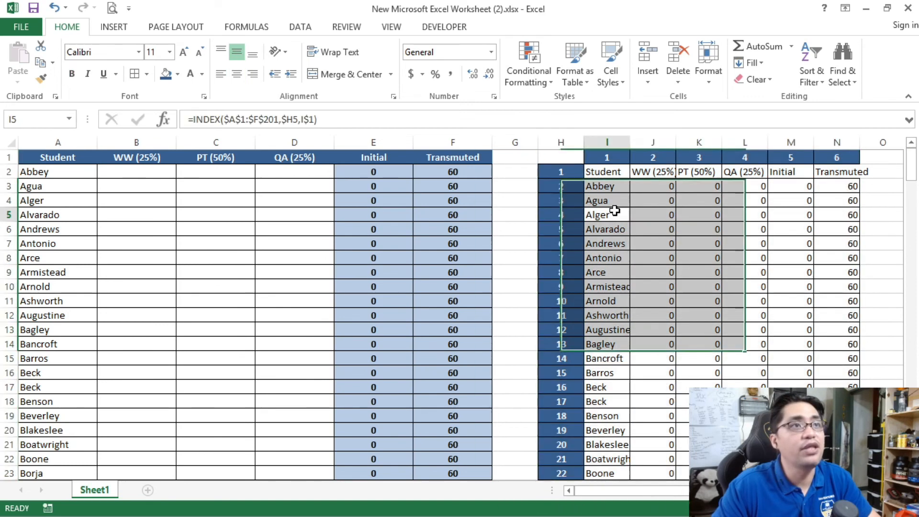
drag(564, 140, 851, 145)
click(622, 184)
drag(565, 152, 800, 329)
click(708, 301)
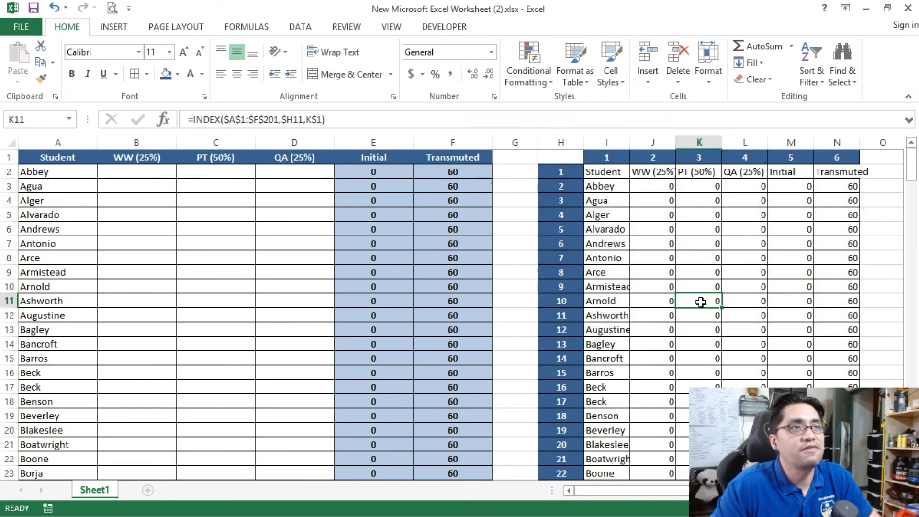
click(565, 140)
drag(565, 139, 821, 143)
right_click(820, 143)
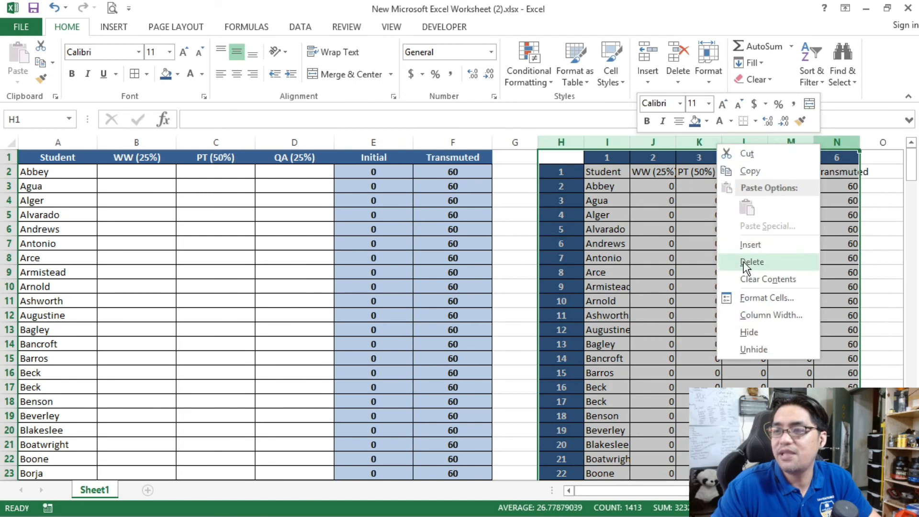
click(755, 332)
click(71, 157)
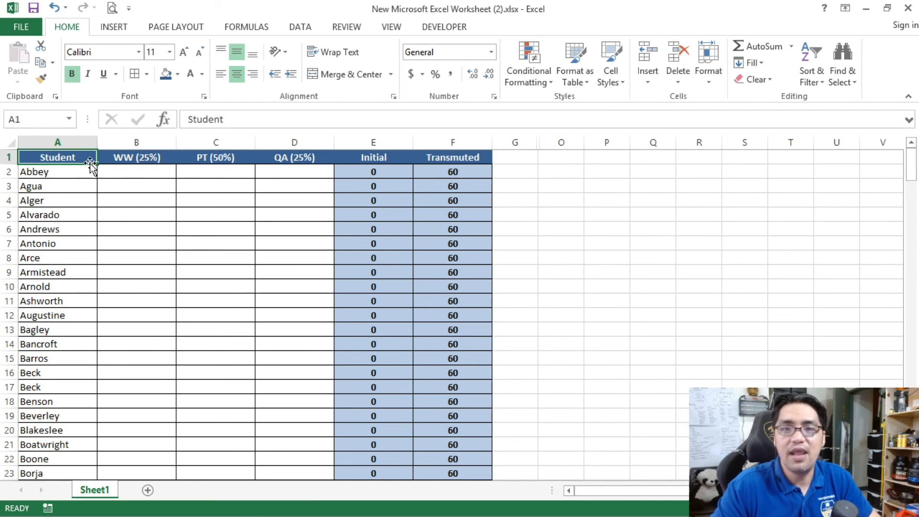
Step: Set the protection of all cells in the worksheet to Locked and Hidden
click(10, 142)
right_click(203, 216)
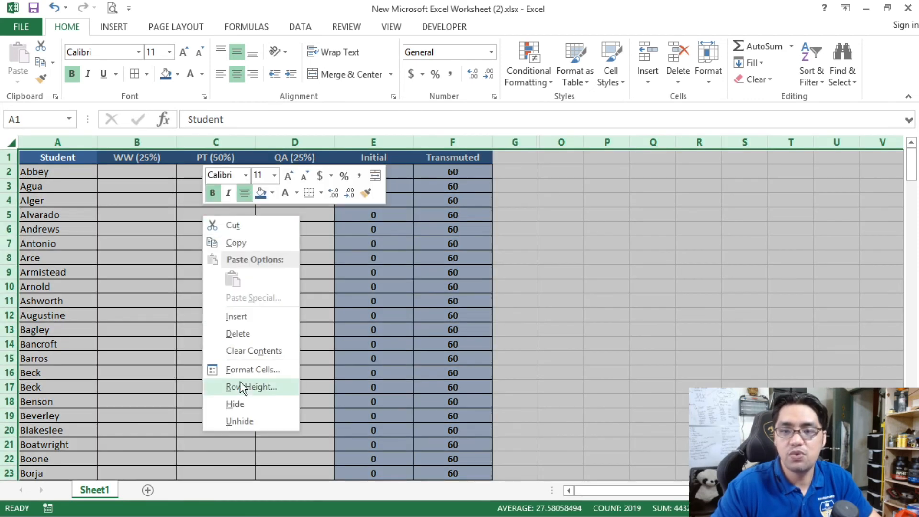
click(246, 369)
click(93, 236)
click(92, 248)
click(341, 500)
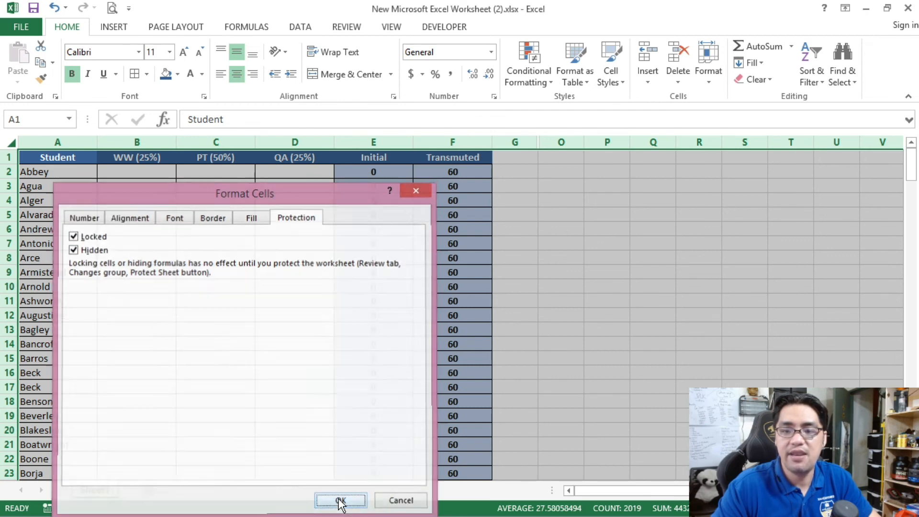
Step: Turn off the Locked and Hidden protection options for the input range A2:D201
click(72, 170)
drag(908, 168, 912, 457)
shift+click(303, 454)
right_click(192, 364)
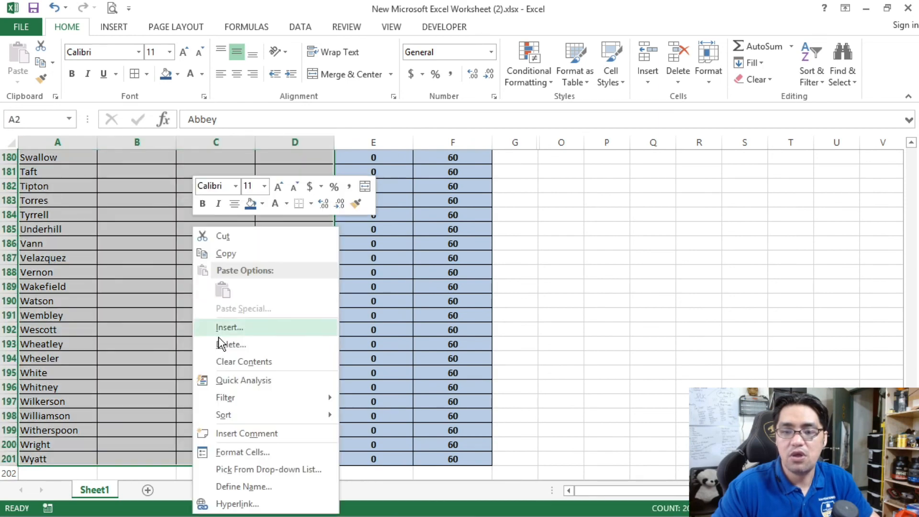
click(221, 449)
click(43, 236)
click(36, 250)
click(260, 499)
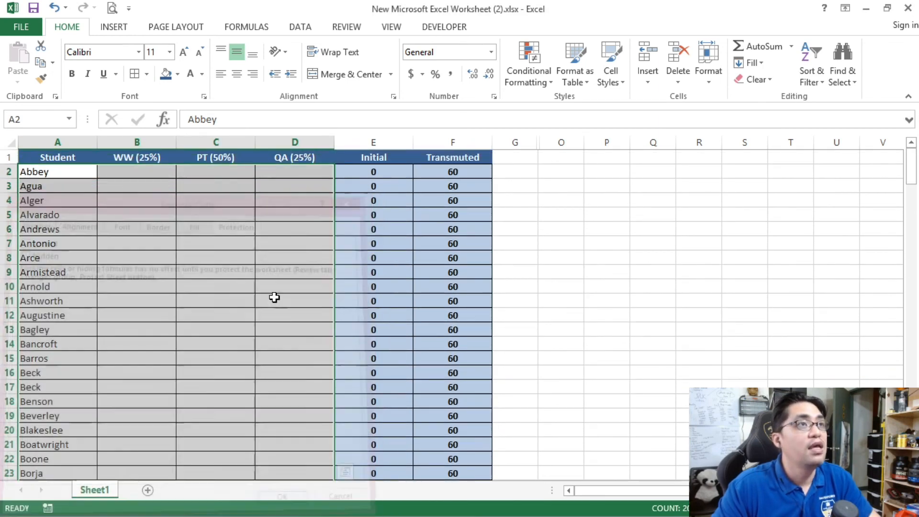
Step: Protect the worksheet without a password, keeping only selection of locked and unlocked cells allowed
click(81, 153)
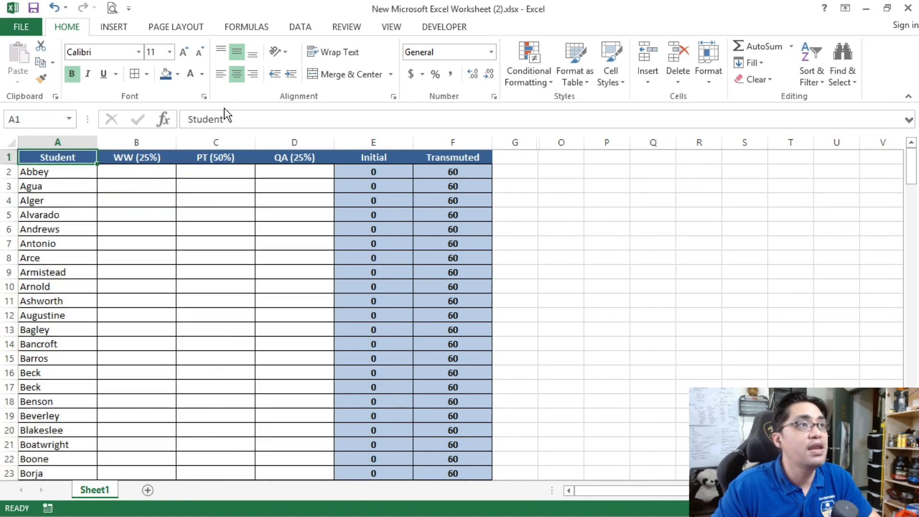
click(353, 28)
click(438, 67)
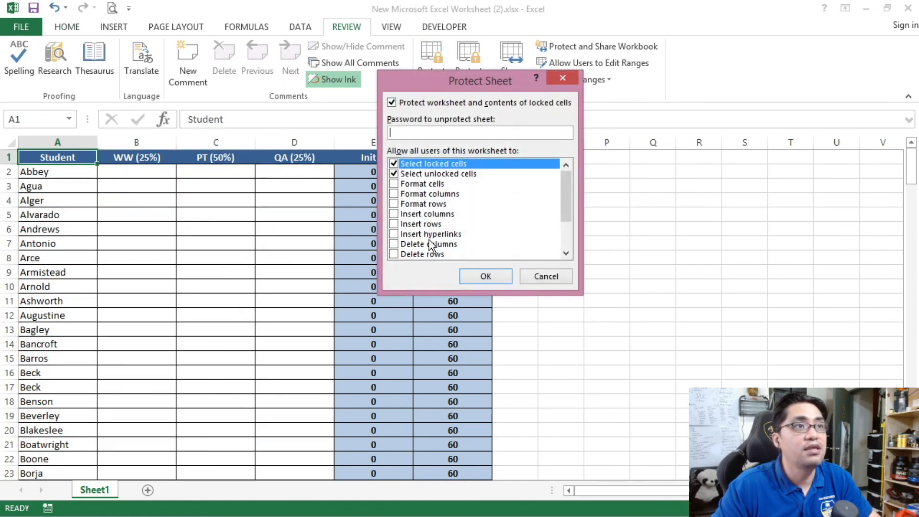
click(484, 275)
click(191, 300)
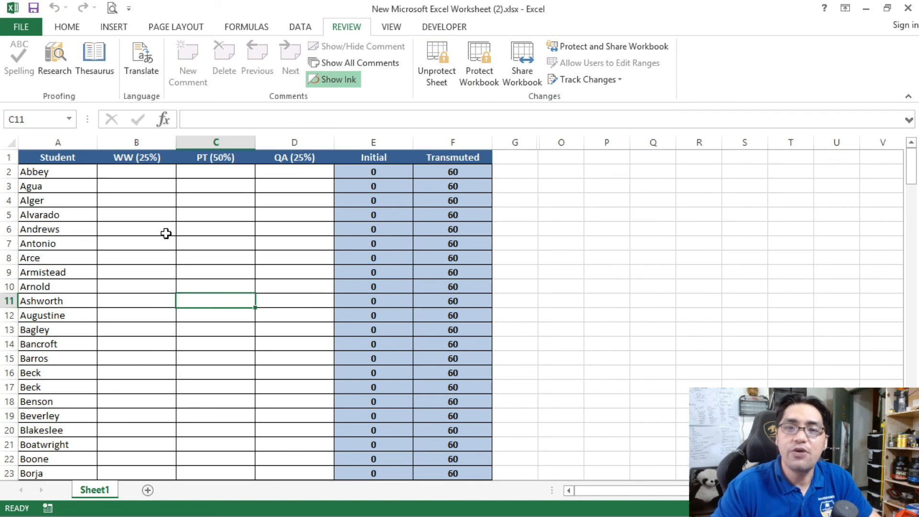
Step: Enter the test scores 74 for WW, 65 for PT and 95 for QA in row 3 of the protected sheet
click(139, 187)
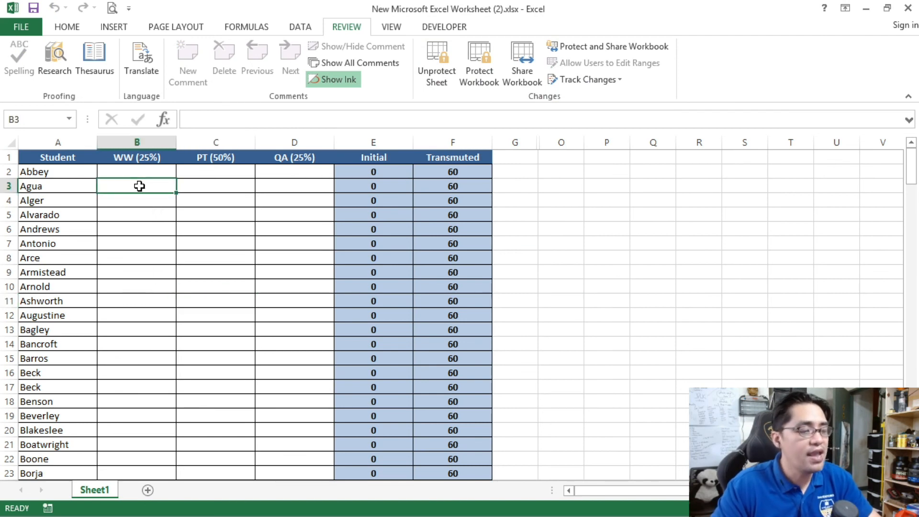
text(74)
click(230, 184)
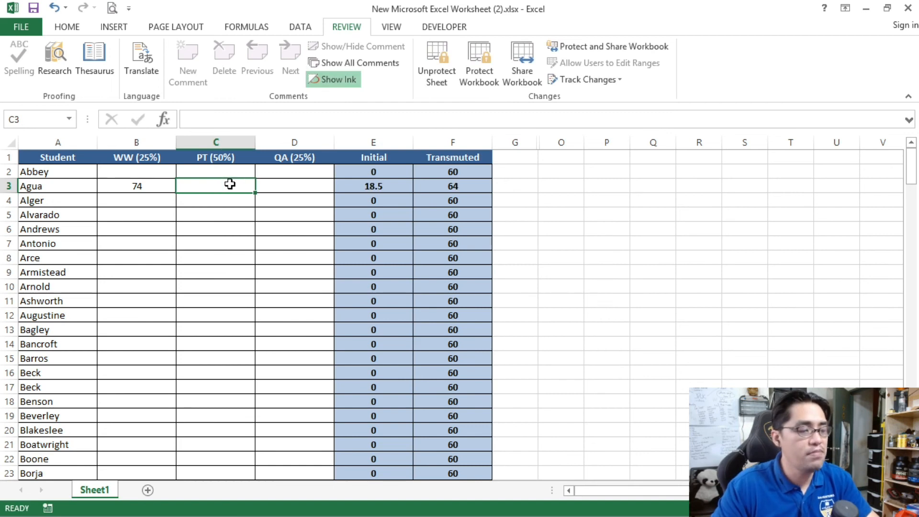
text(65)
click(304, 185)
text(9)
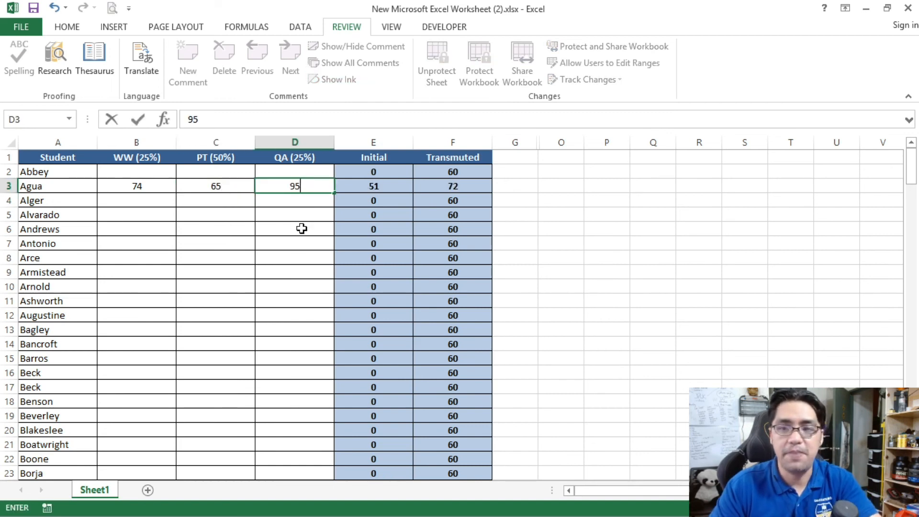
text(5)
click(305, 226)
Step: Cut the three scores from B3:D3, paste them into B5:D5, and check the Initial and Transmuted grades in row 5
drag(157, 184, 274, 185)
key(ctrl+x)
click(146, 213)
key(ctrl+v)
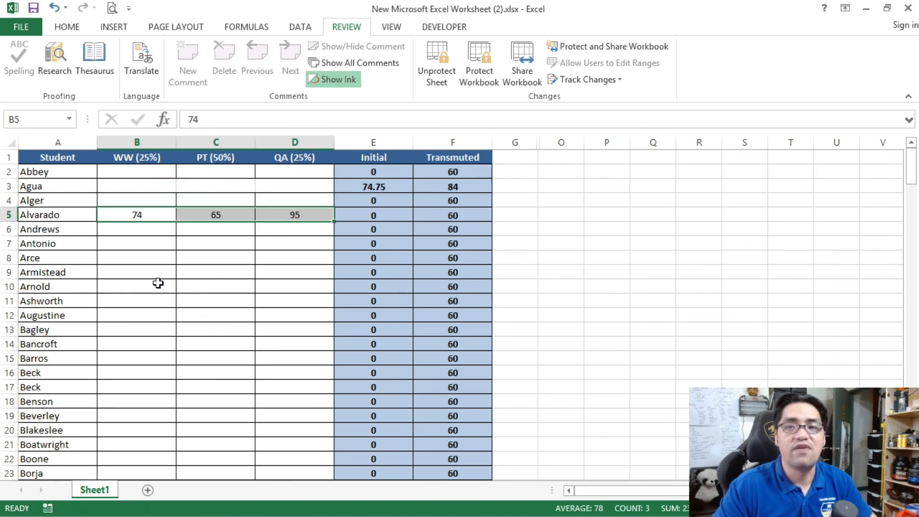
drag(374, 174, 433, 215)
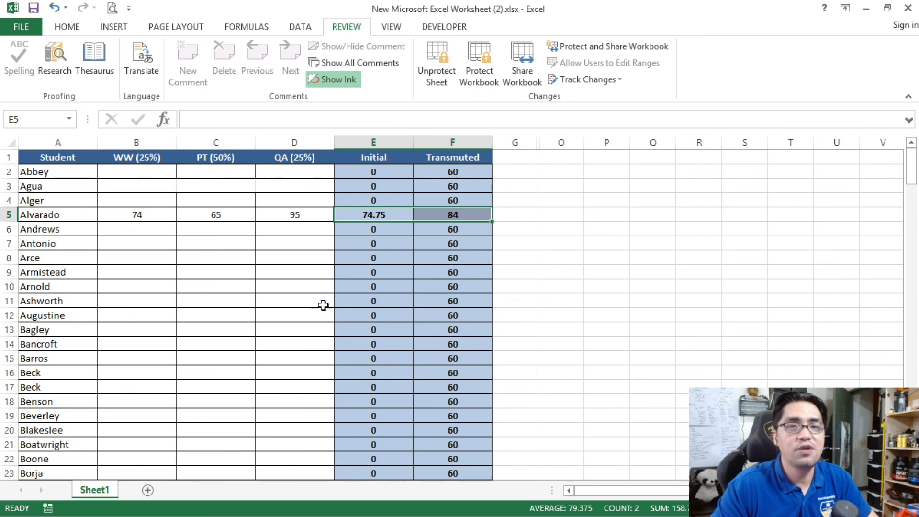